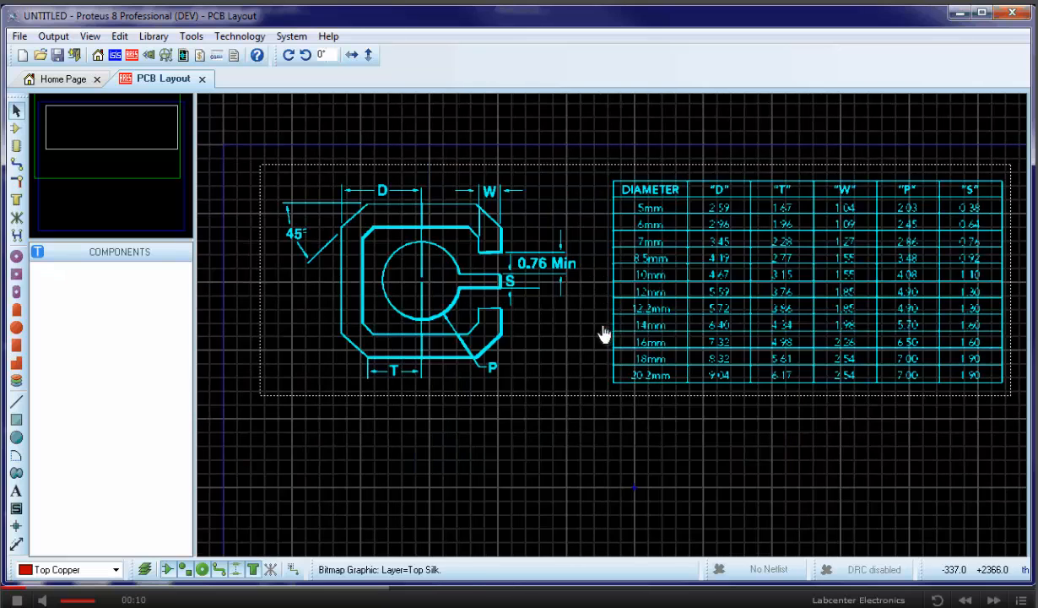
# Move the imported bitmap drawing with the dimension table to the Mech 1 layer
pyautogui.rightClick(520, 309)
pyautogui.moveTo(574, 529)
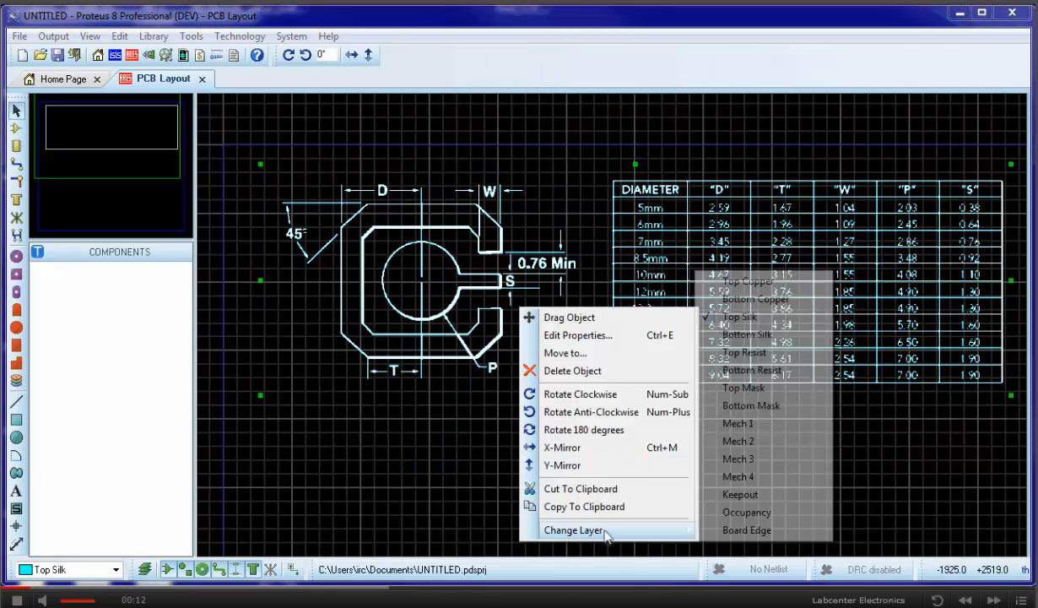
pyautogui.click(688, 416)
pyautogui.click(722, 525)
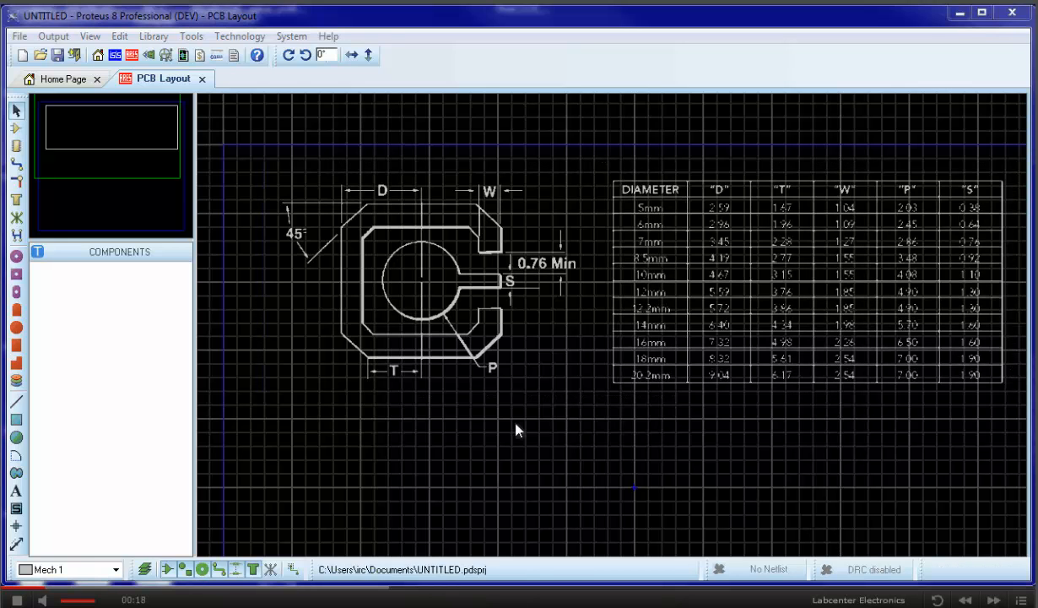
# Create a new circular SMT pad style named 2MM_NOPASTE
pyautogui.click(16, 328)
pyautogui.click(38, 254)
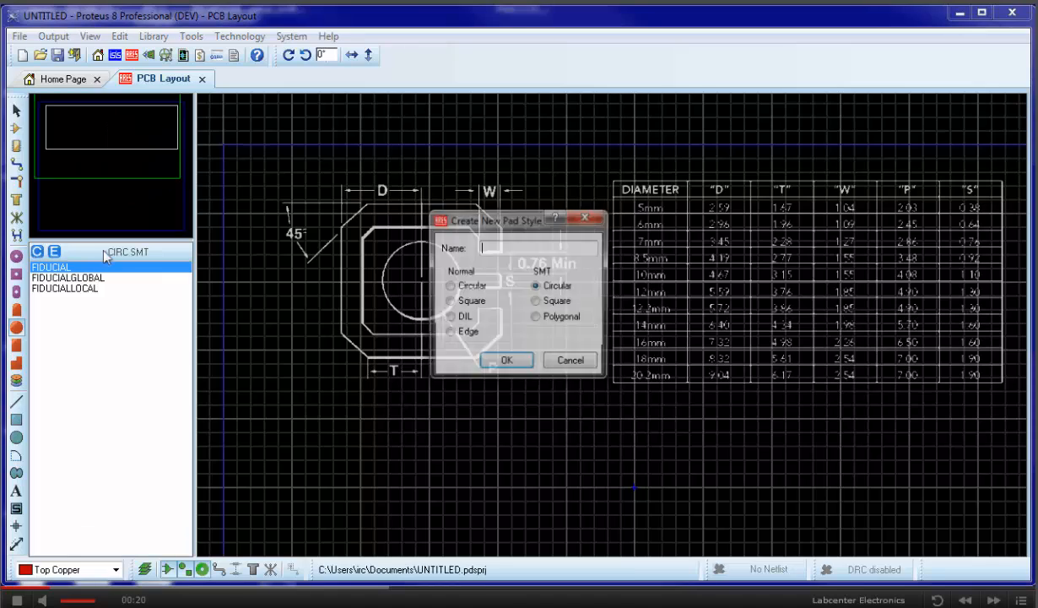
pyautogui.write('2MM_NOPASTE')
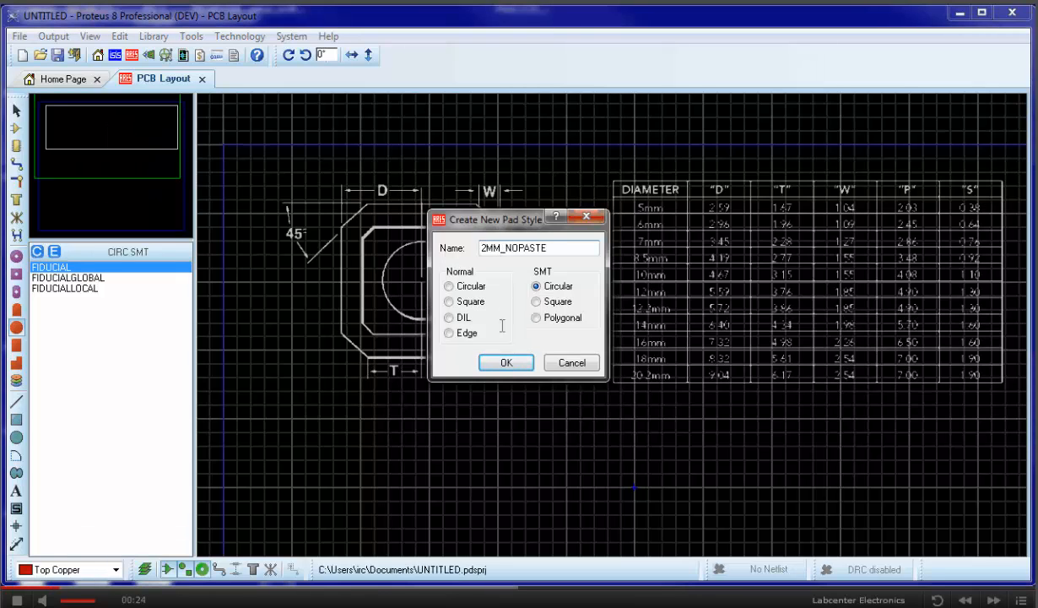
pyautogui.click(504, 362)
# Give the 2MM_NOPASTE pad style a 2 mm diameter, a guard gap of 0 and no paste
pyautogui.click(509, 256)
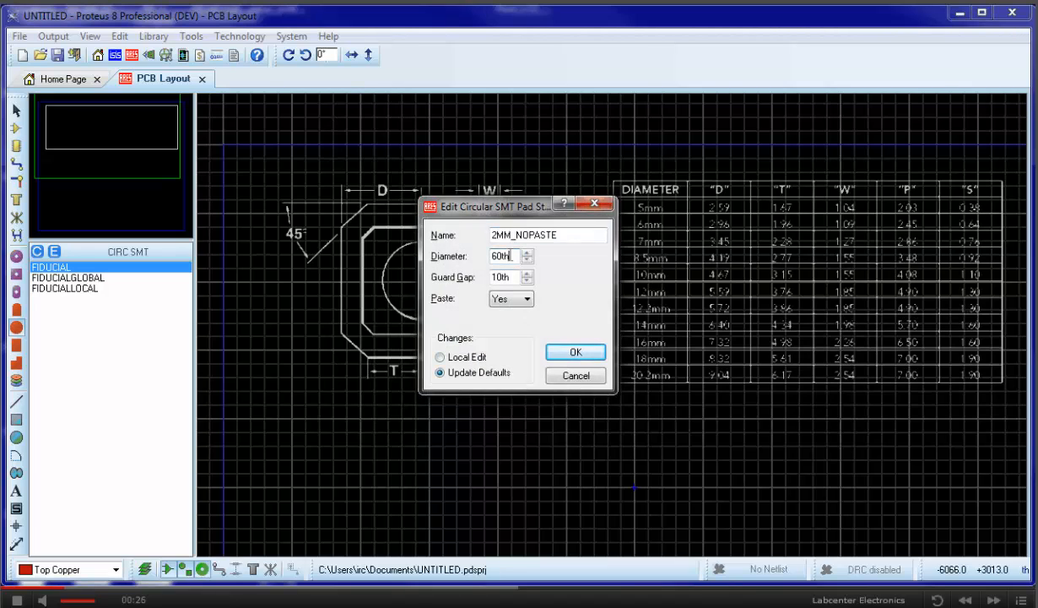
pyautogui.moveTo(511, 257); pyautogui.dragTo(415, 262)
pyautogui.write('2MM')
pyautogui.press('Tab')
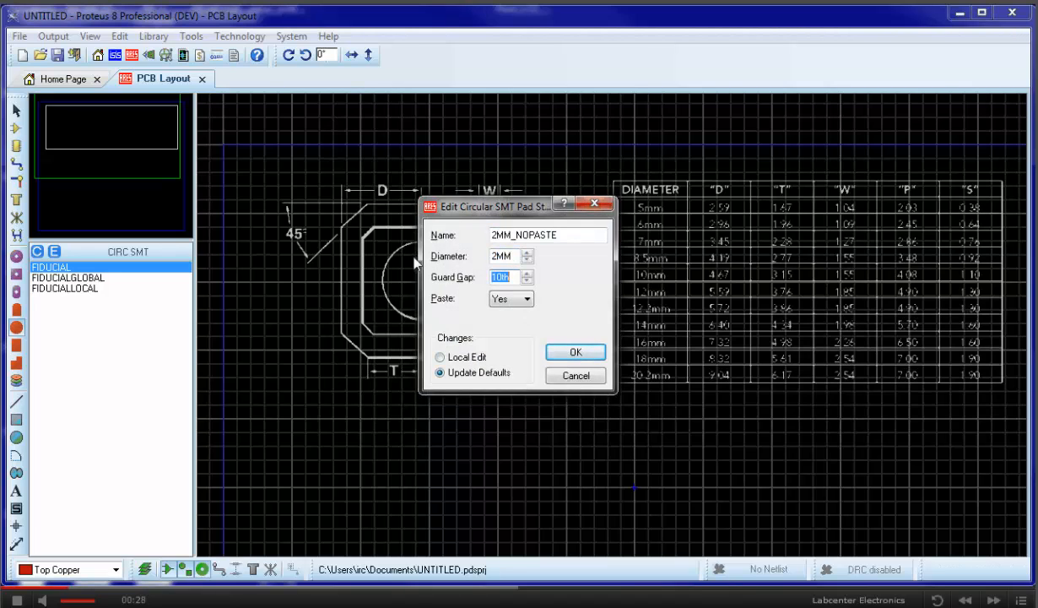
pyautogui.write('0')
pyautogui.press('Tab')
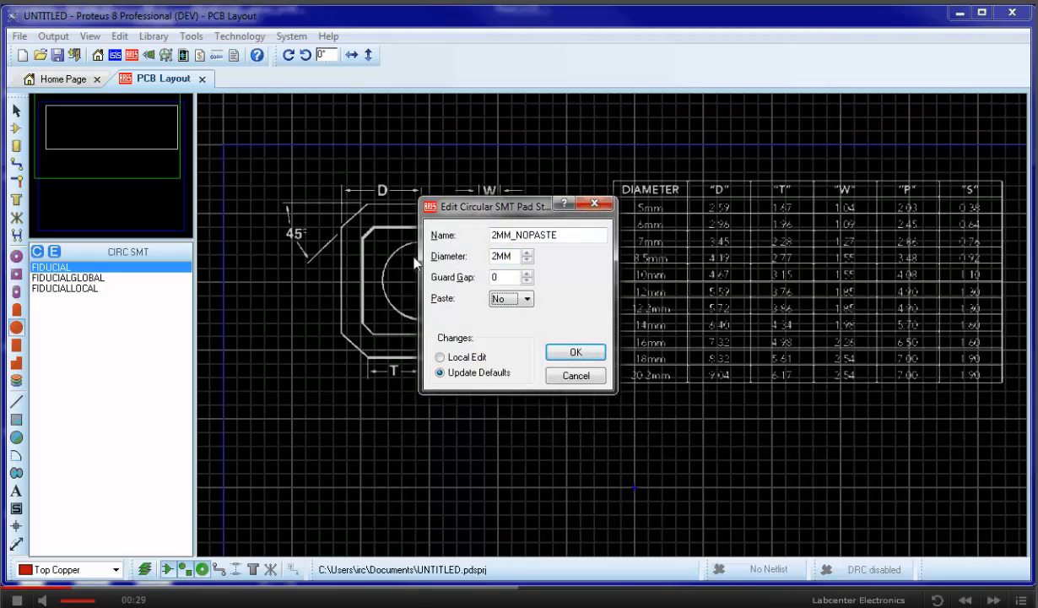
pyautogui.click(578, 352)
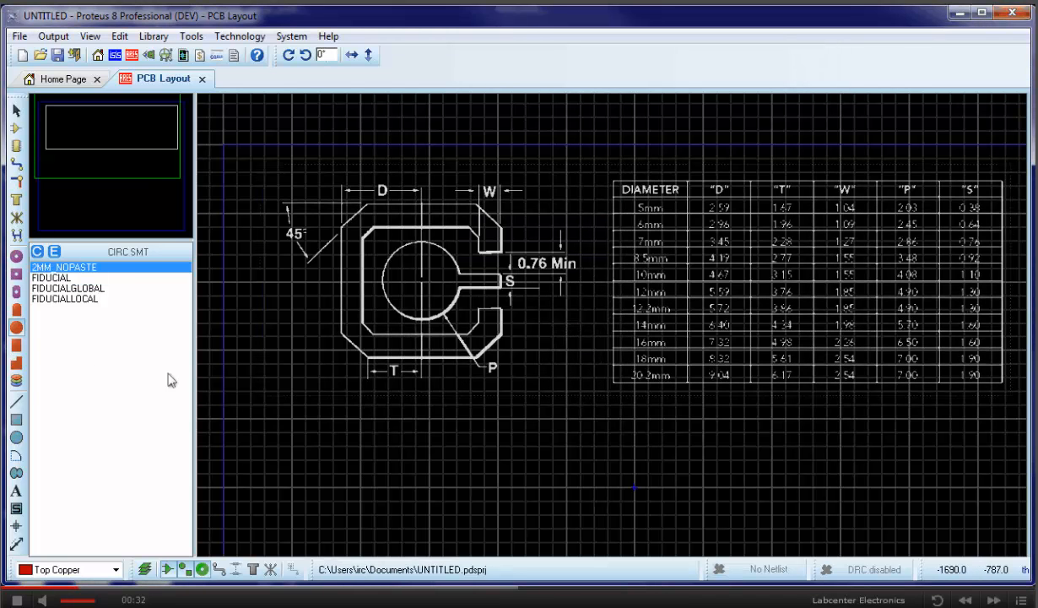
# Create a new square SMT pad style named 0.4MM_NOPASTE
pyautogui.click(18, 346)
pyautogui.click(37, 252)
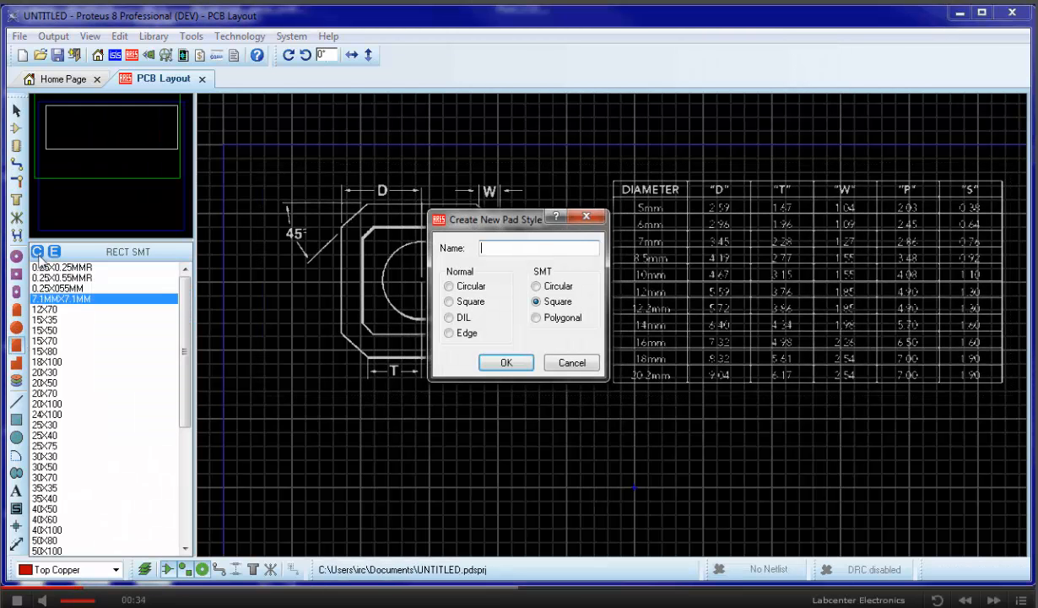
pyautogui.write('0.4MM_NOPASTE')
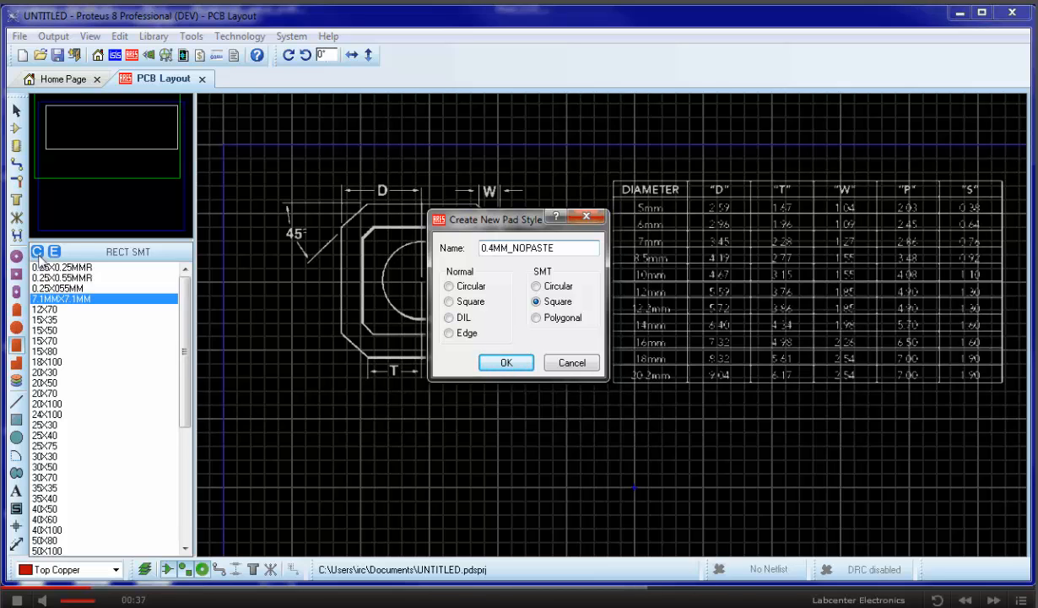
pyautogui.click(505, 361)
# Give the 0.4MM_NOPASTE pad style a width and height of 0.4 mm, a guard gap of 0 and no paste
pyautogui.press('Tab')
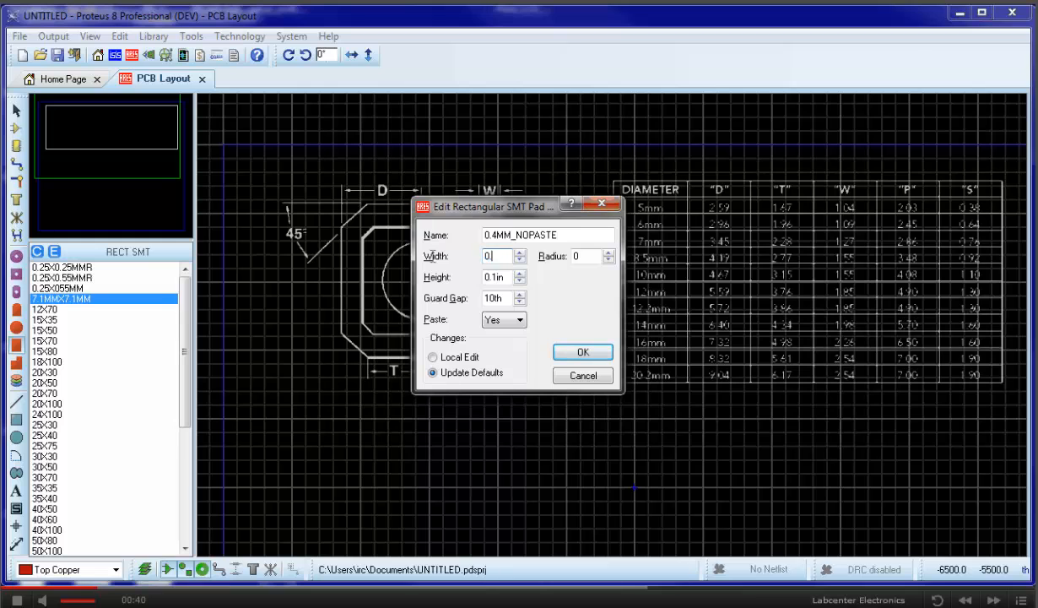
pyautogui.write('0.4mm')
pyautogui.press('Tab')
pyautogui.write('0')
pyautogui.press('Tab')
pyautogui.write('0')
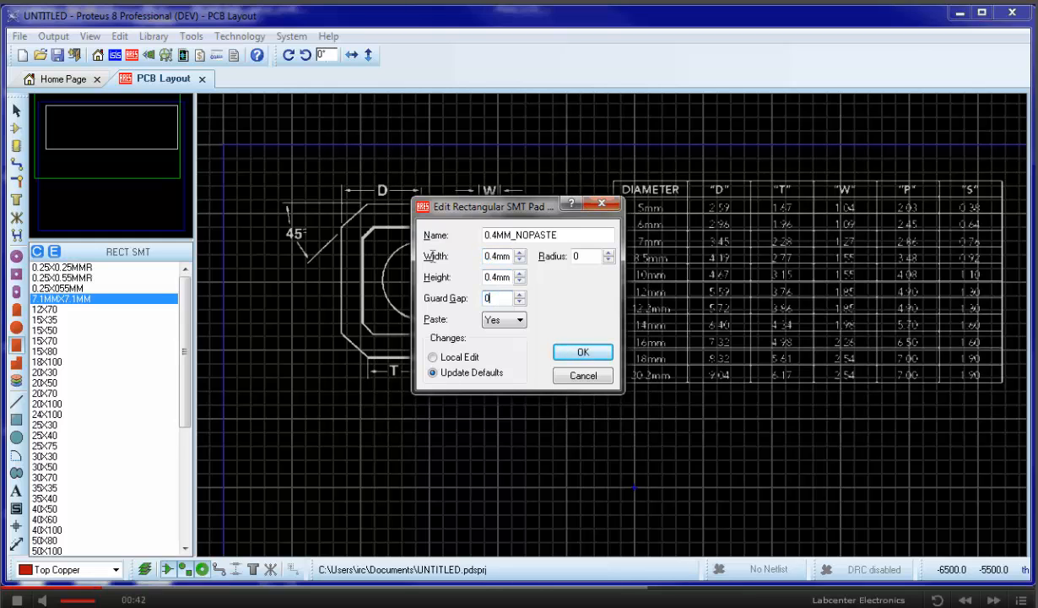
pyautogui.press('Tab')
pyautogui.press('Down')
pyautogui.click(581, 354)
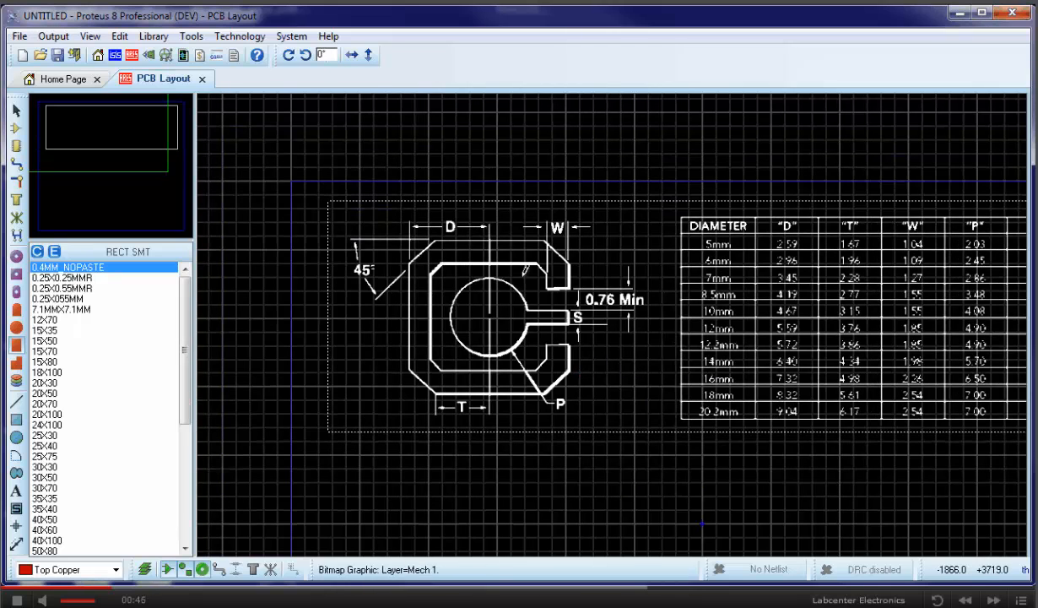
# Create another square SMT pad style named 1MM_NOPASTE
pyautogui.click(38, 251)
pyautogui.write('1MM_NOPASTE')
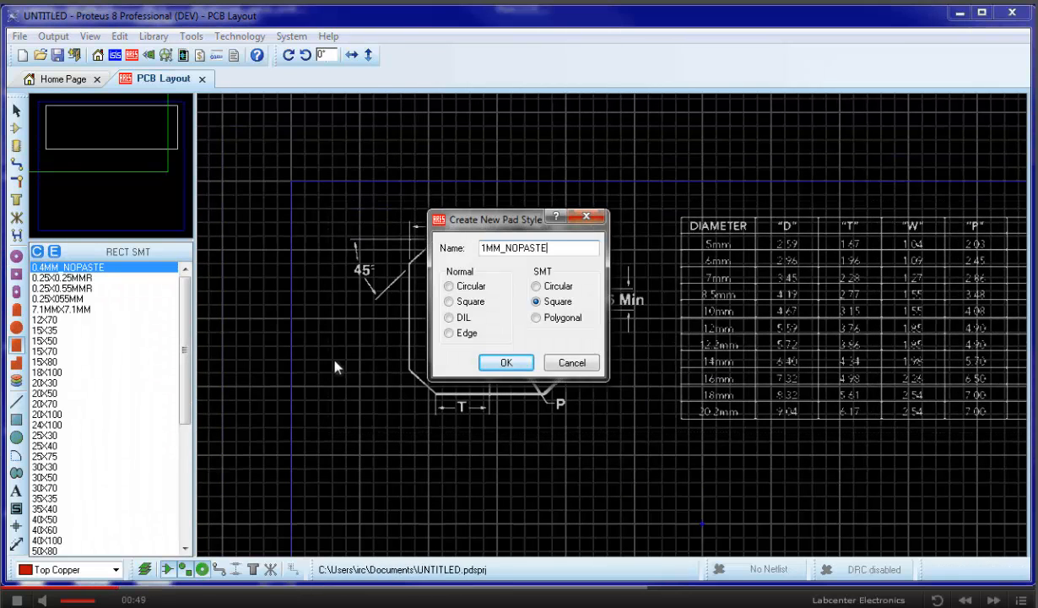
pyautogui.press('Return')
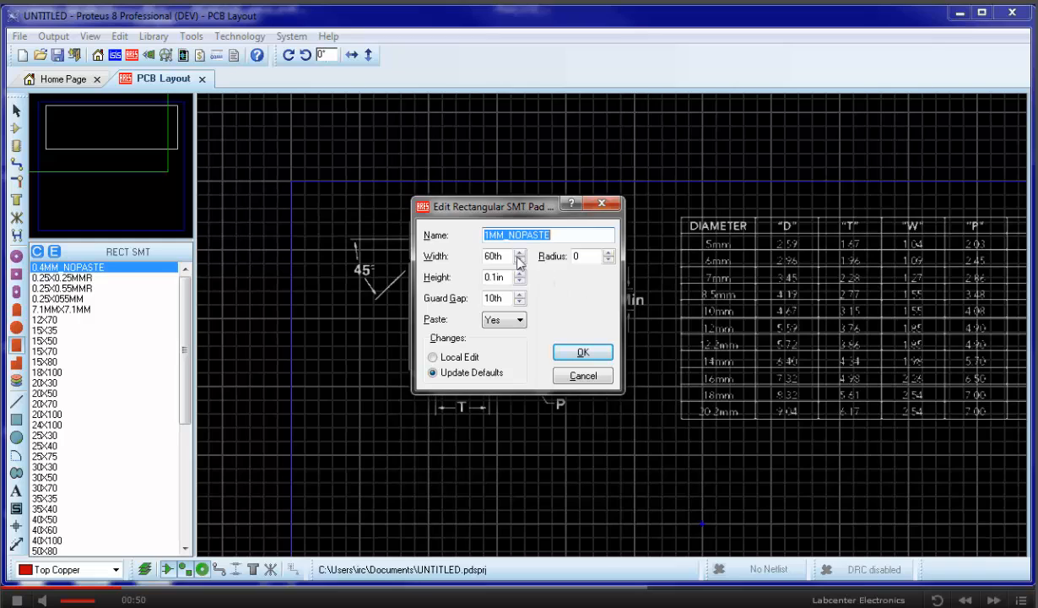
# Give the 1MM_NOPASTE pad style a width and height of 1 mm, a guard gap of 0 and no paste
pyautogui.press('Tab')
pyautogui.write('1mm')
pyautogui.press('Tab')
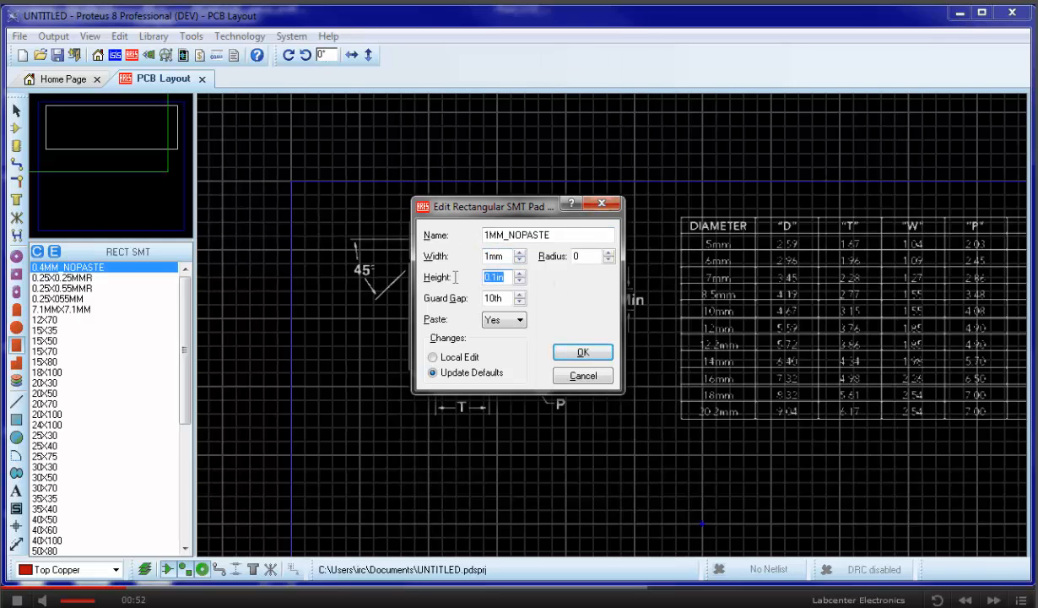
pyautogui.write('1mm')
pyautogui.write('0')
pyautogui.click(516, 319)
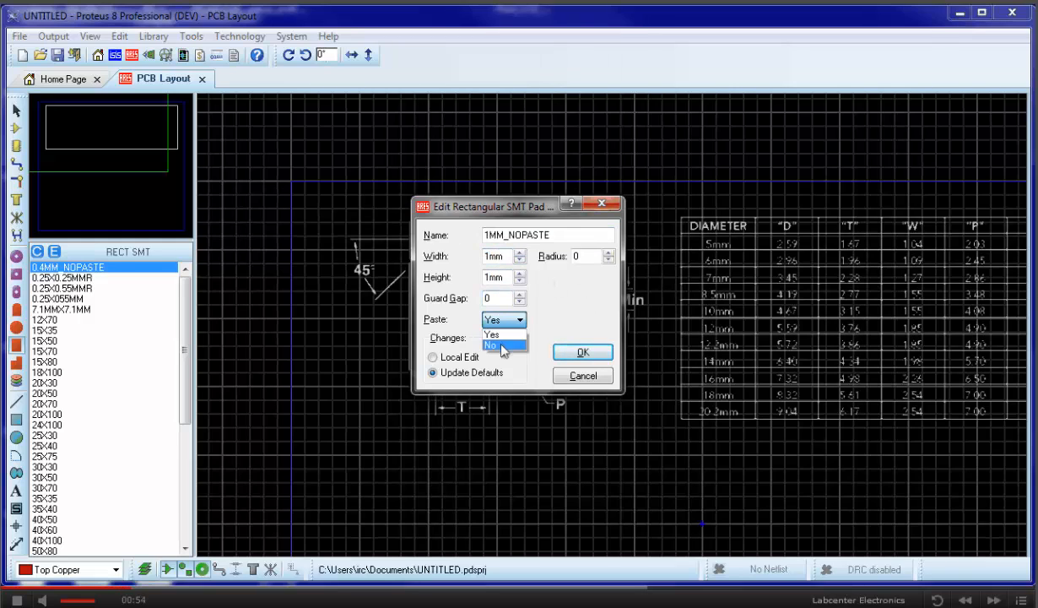
pyautogui.click(498, 339)
pyautogui.click(582, 352)
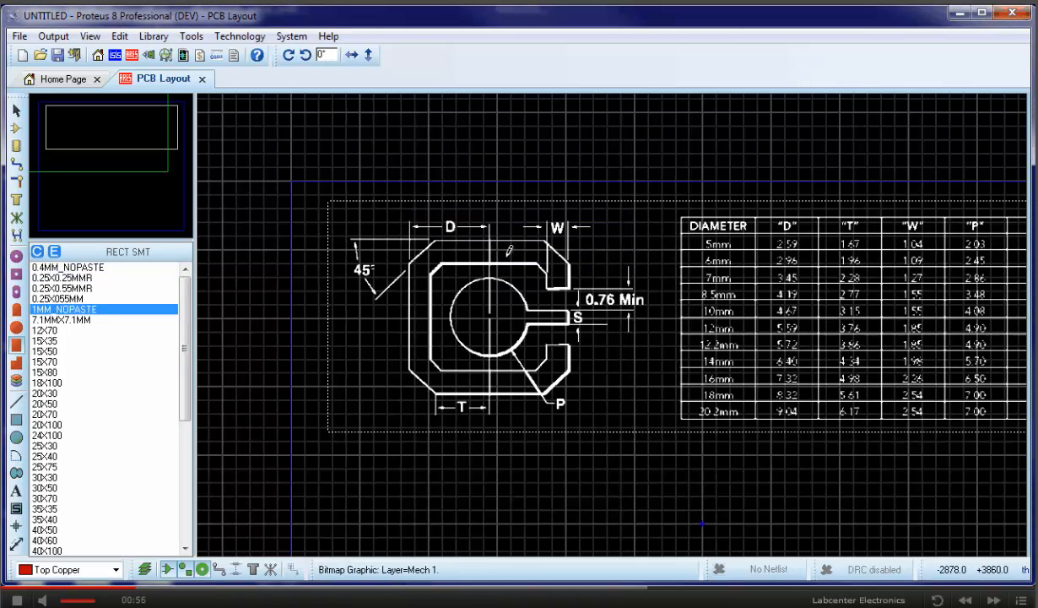
# Create a trace style named 1MM with a width of 1 mm
pyautogui.click(13, 166)
pyautogui.click(37, 252)
pyautogui.write('1MM')
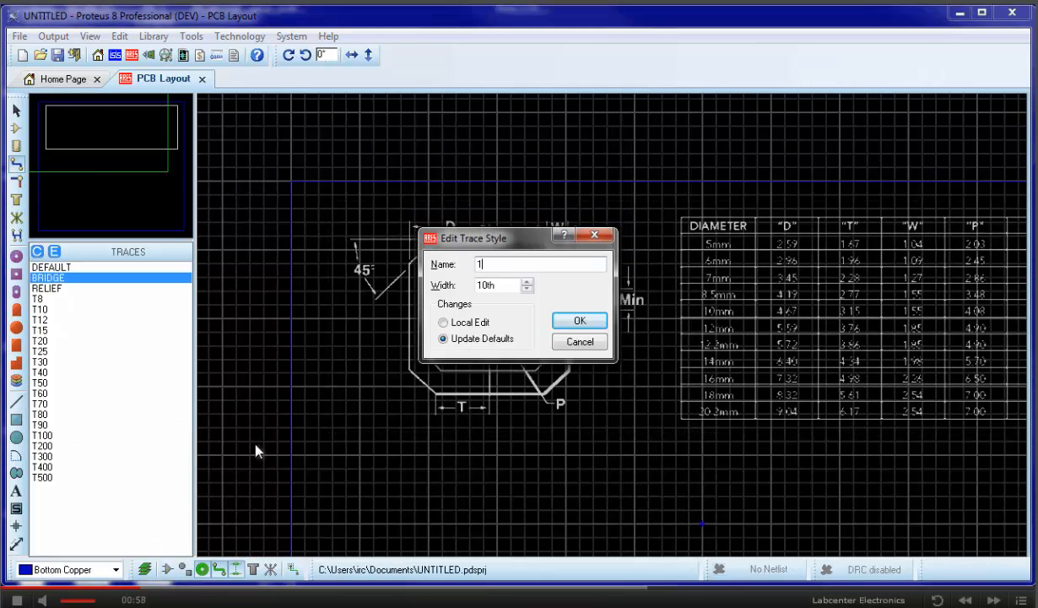
pyautogui.press('Tab')
pyautogui.write('12')
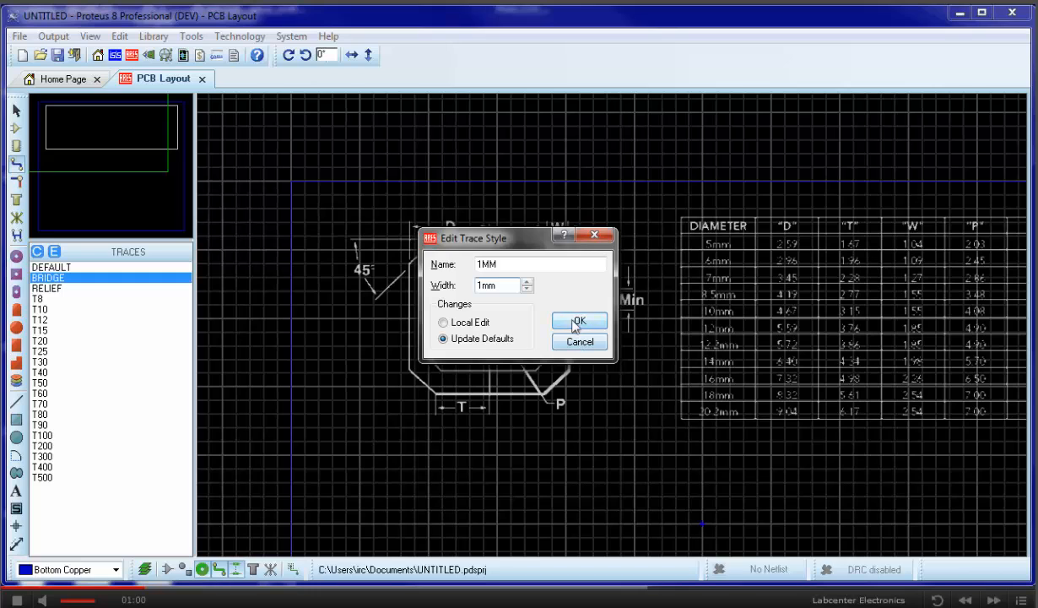
pyautogui.click(579, 320)
# Set the line width for graphics in the default text style to 3th
pyautogui.scroll(-2, 549, 307)
pyautogui.scroll(2, 685, 308)
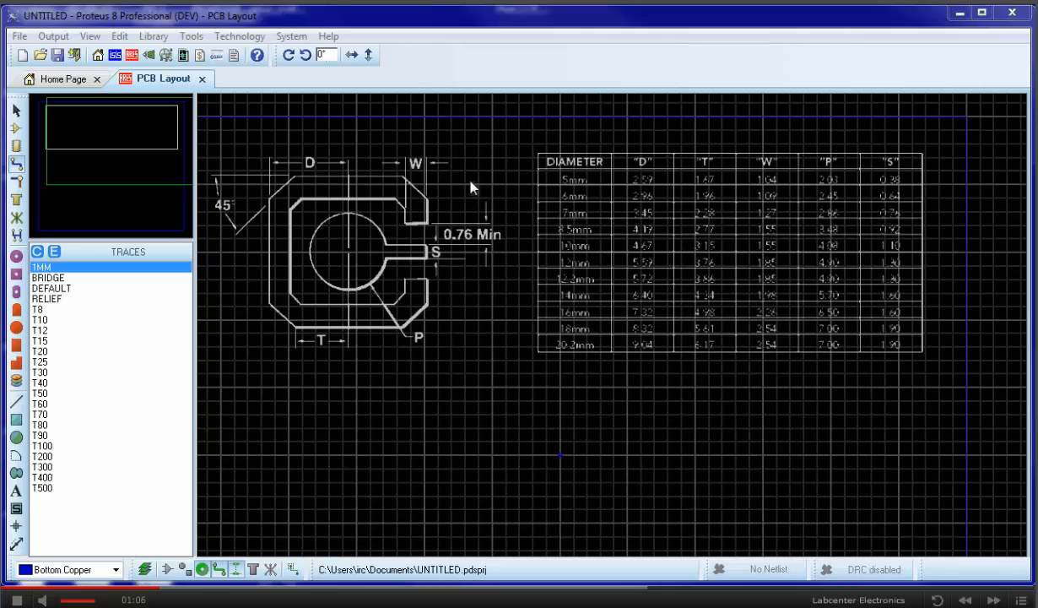
pyautogui.click(239, 35)
pyautogui.click(274, 128)
pyautogui.click(498, 399)
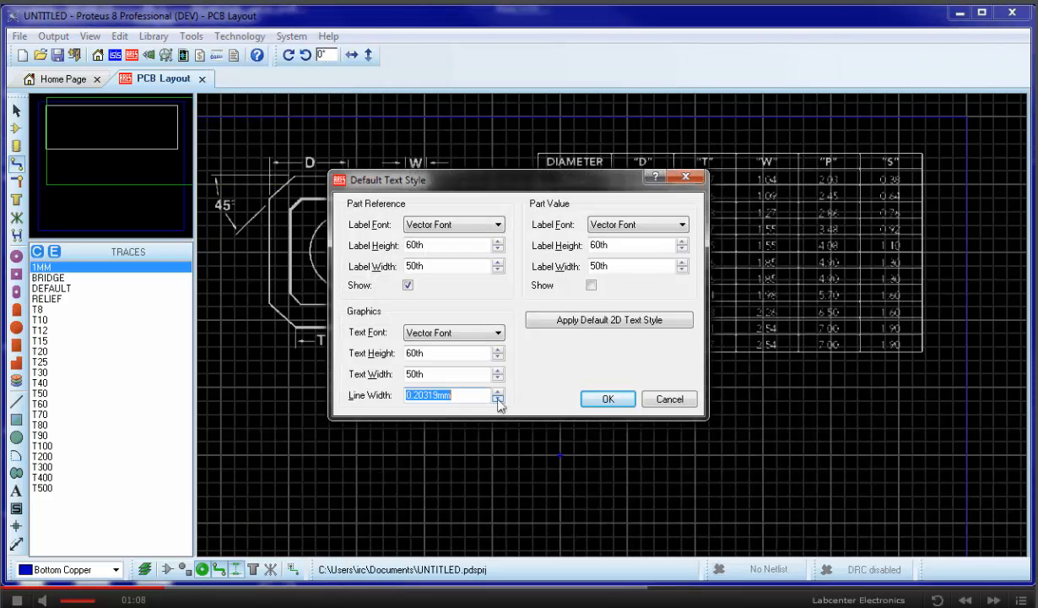
pyautogui.moveTo(473, 397); pyautogui.dragTo(335, 391)
pyautogui.write('3th')
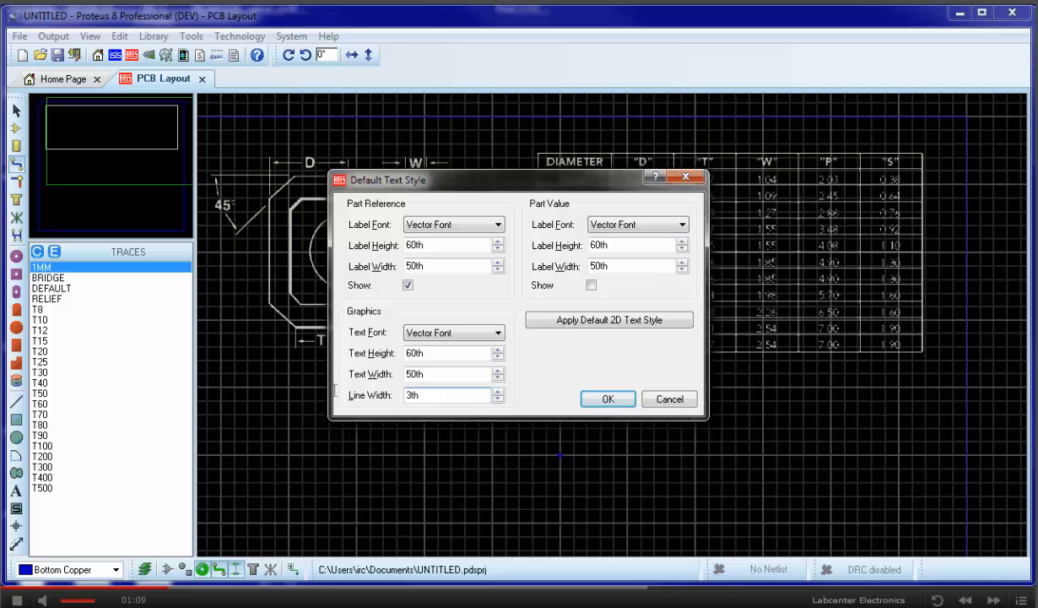
pyautogui.click(606, 398)
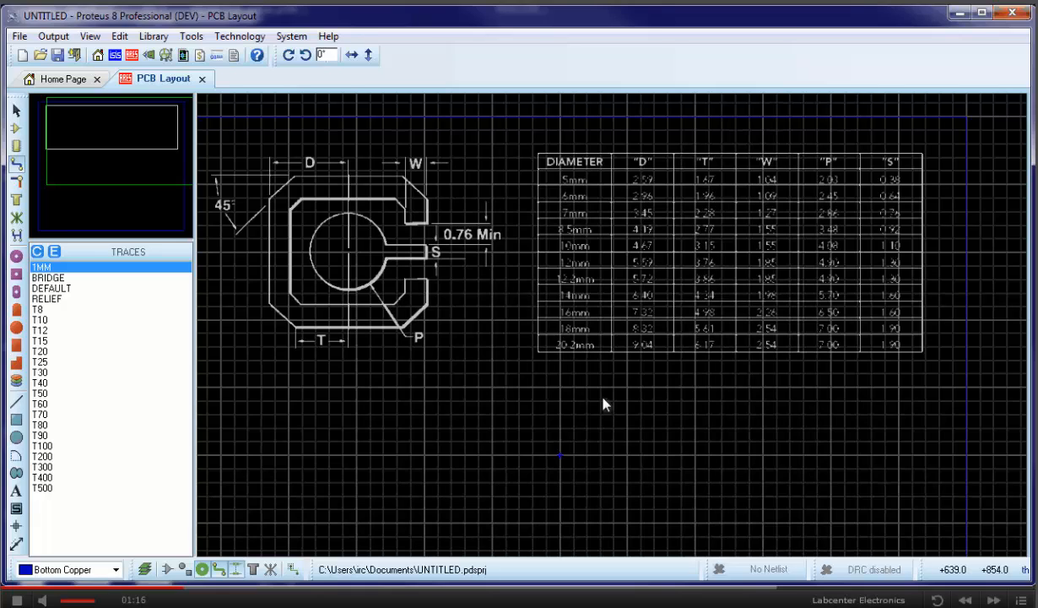
# Turn off Follow Me Routing and check the Auto Track Necking setting
pyautogui.click(191, 35)
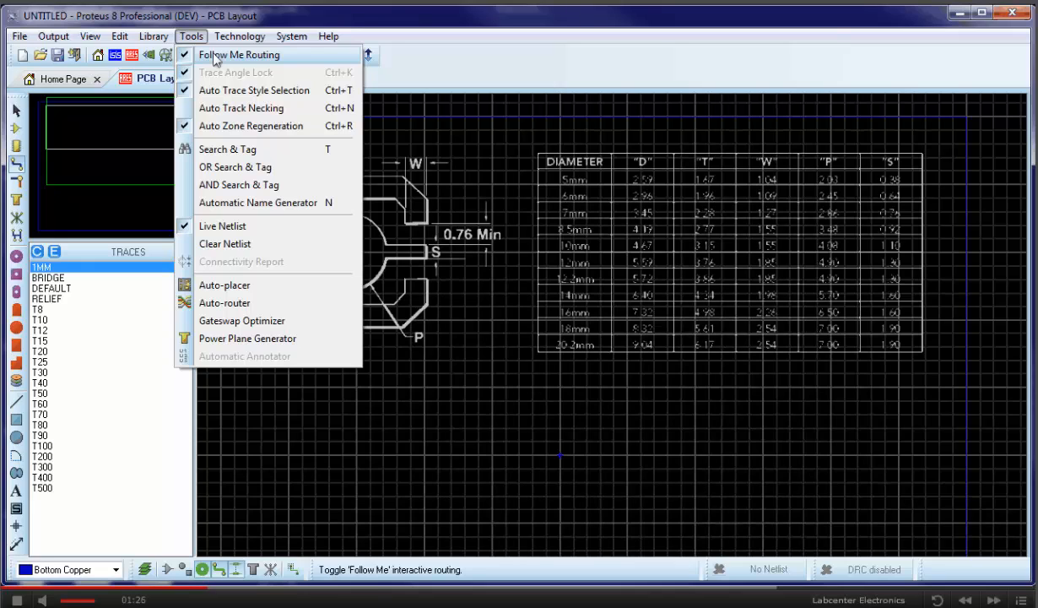
pyautogui.click(213, 57)
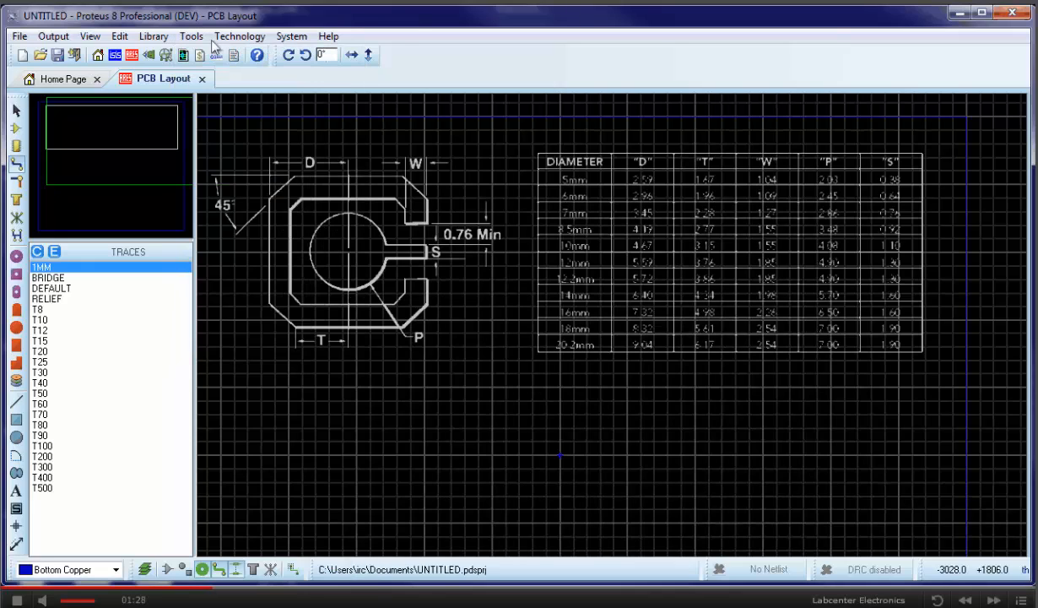
pyautogui.click(201, 35)
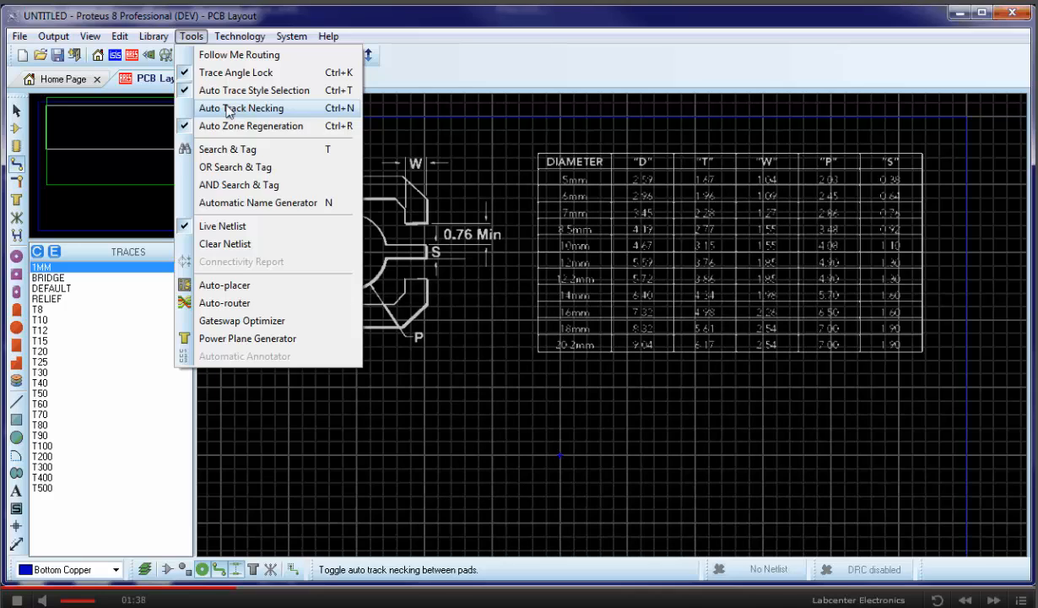
pyautogui.click(448, 448)
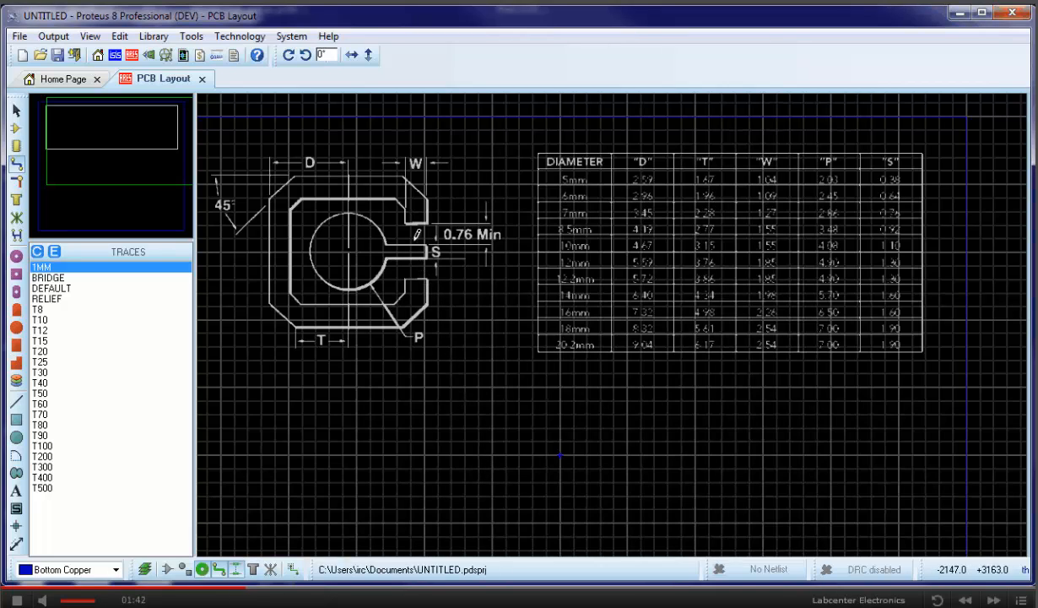
# Place a 2MM_NOPASTE circular SMT pad on the layout origin
pyautogui.click(16, 328)
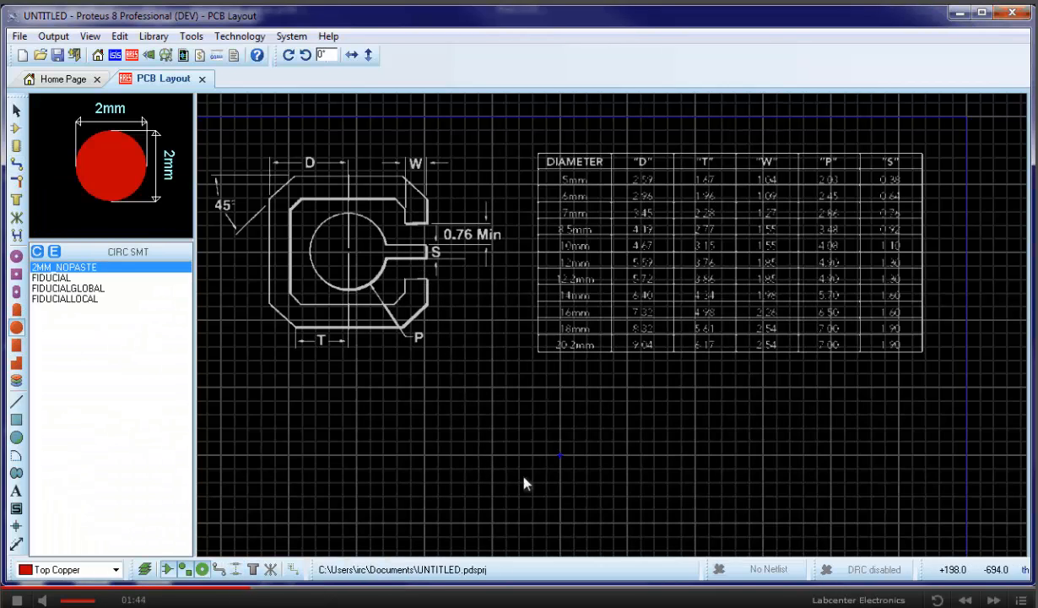
pyautogui.scroll(5, 563, 470)
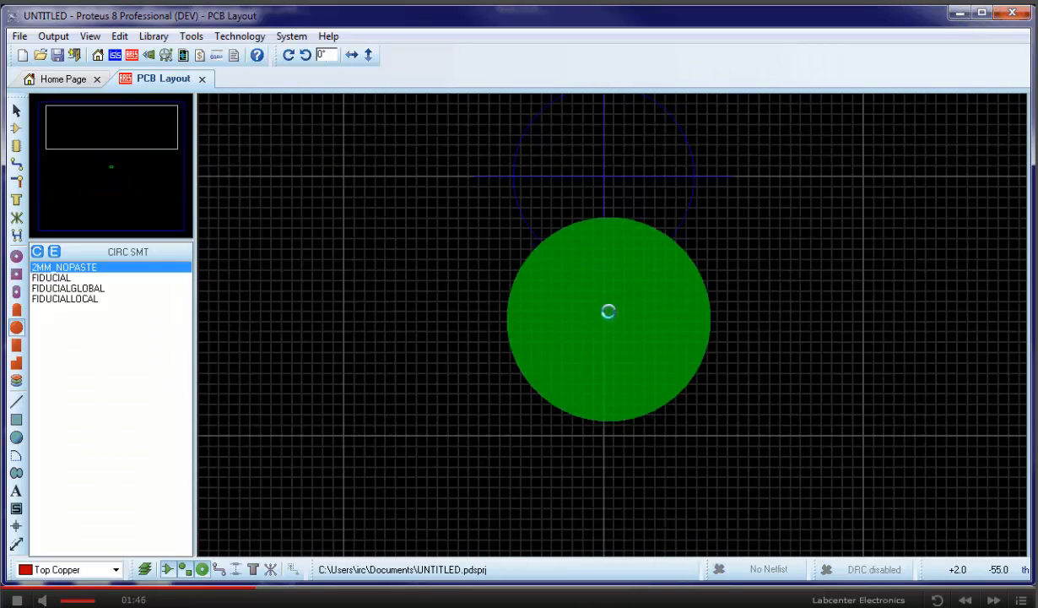
pyautogui.press('F3')
pyautogui.click(629, 185)
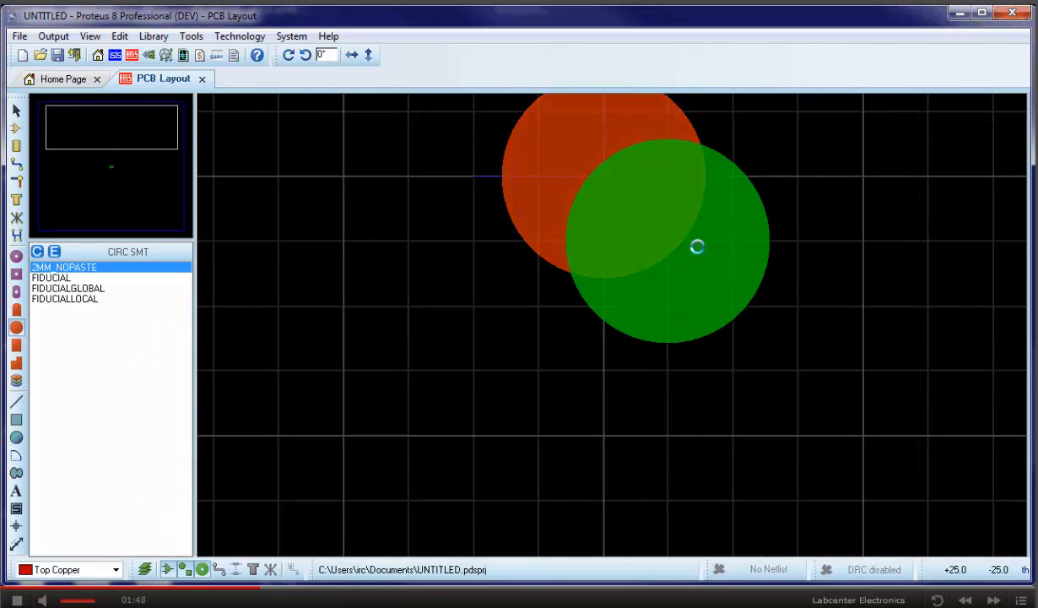
# Create a new trace style named 0.4MM
pyautogui.scroll(-3, 621, 341)
pyautogui.press('F8')
pyautogui.scroll(1, 656, 308)
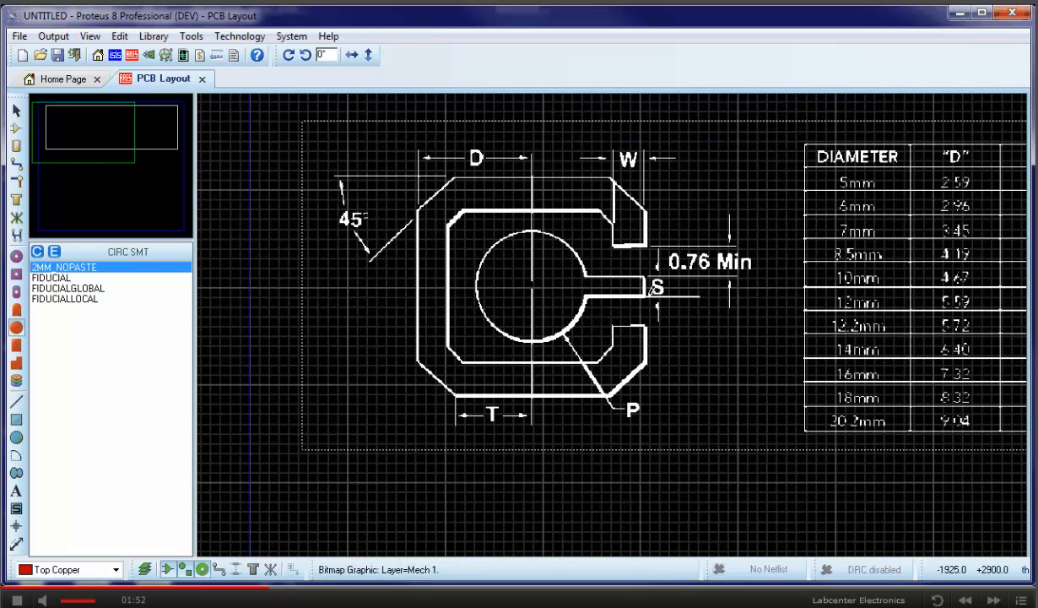
pyautogui.scroll(-2, 366, 278)
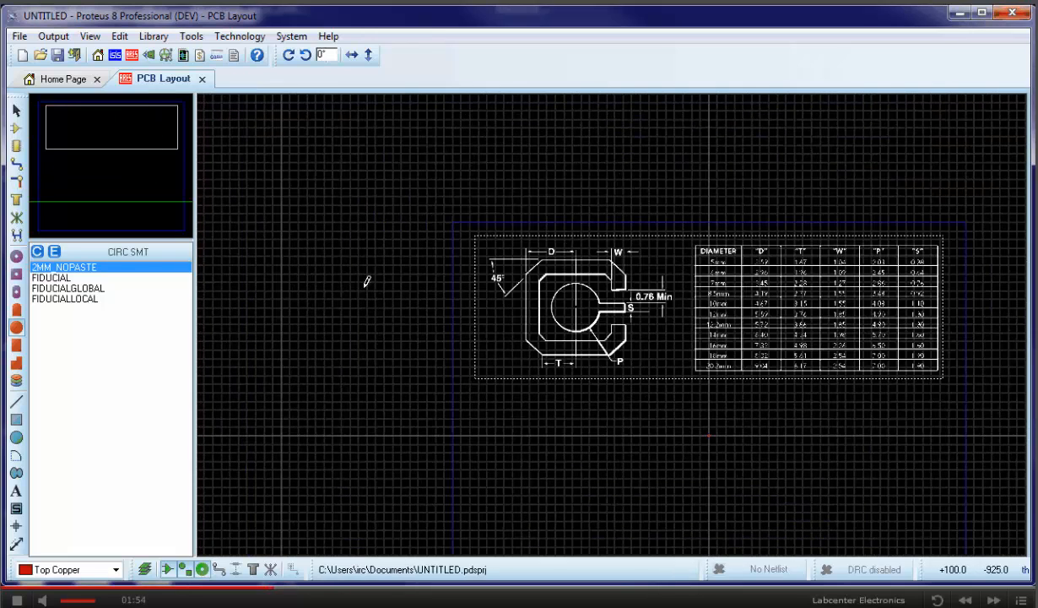
pyautogui.scroll(3, 584, 220)
pyautogui.click(16, 165)
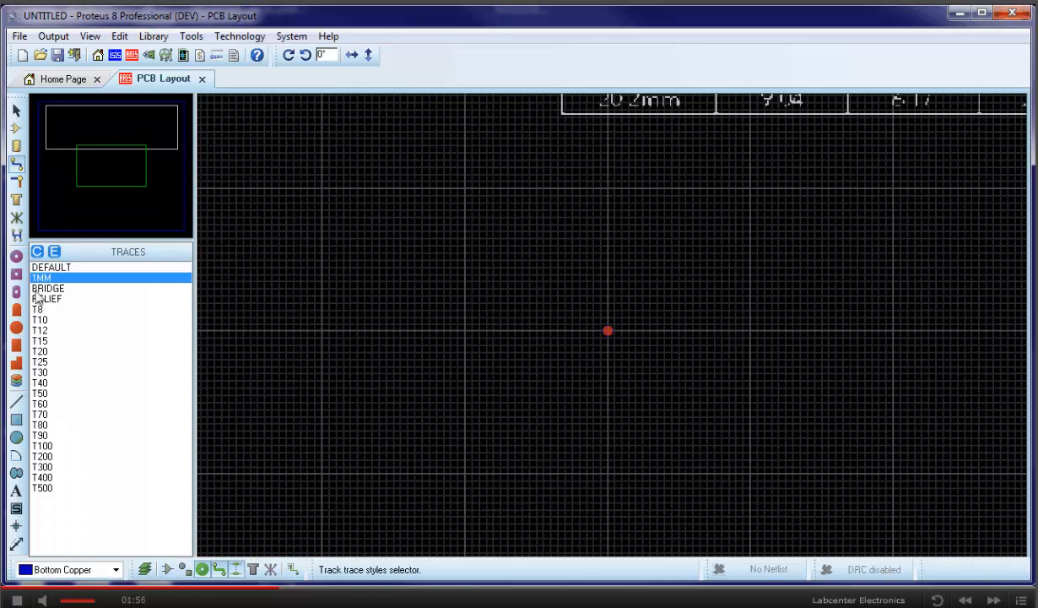
pyautogui.click(37, 252)
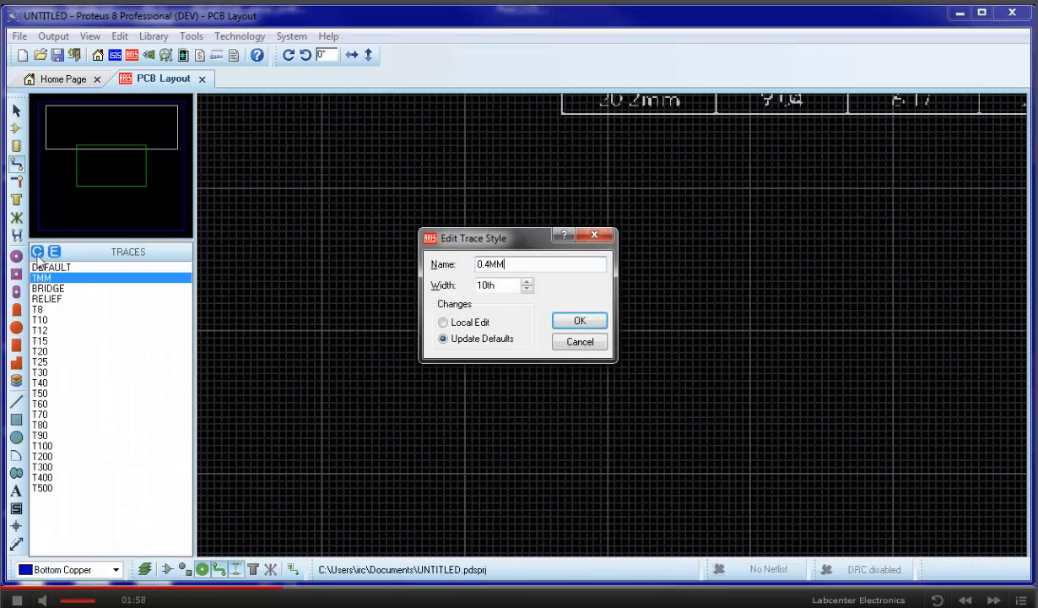
pyautogui.press('Tab')
pyautogui.write('0')
pyautogui.press('Return')
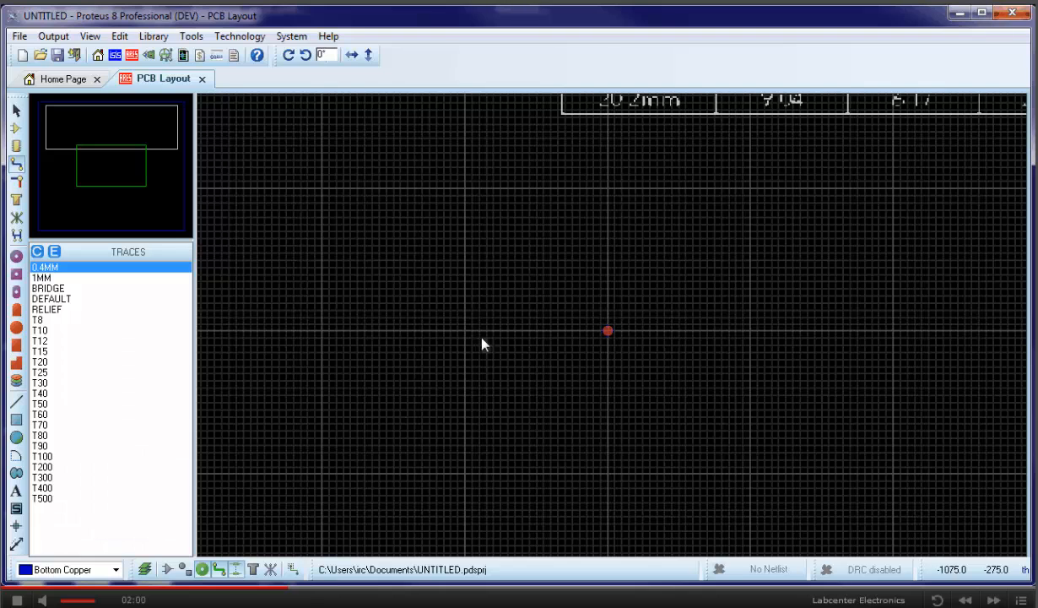
# Route a horizontal 0.4MM trace on Top Copper, about 500 th long, from the centre of the circular pad to the right
pyautogui.press('pageup')
pyautogui.scroll(3, 607, 342)
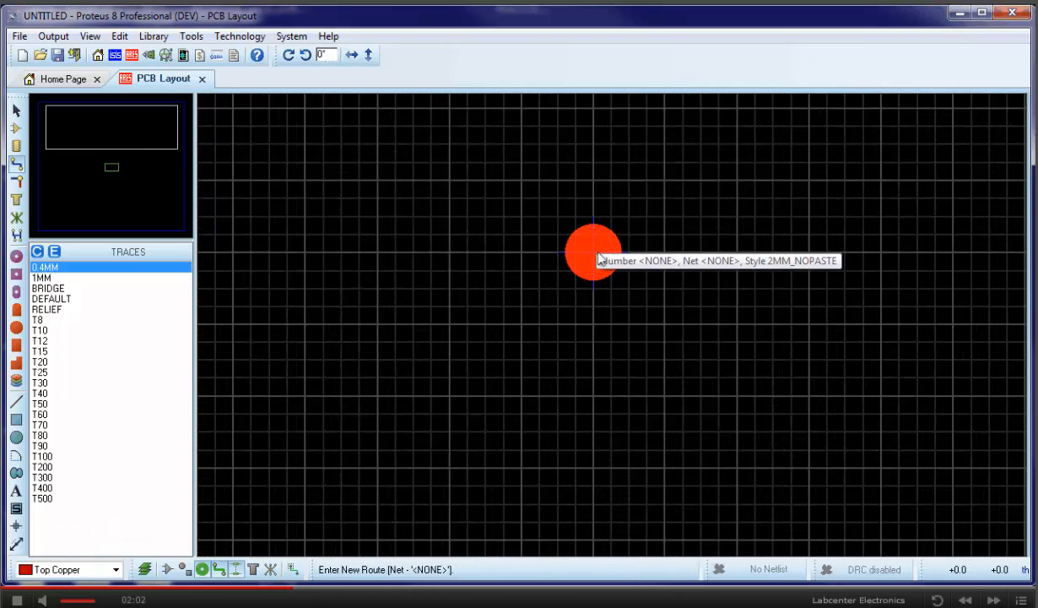
pyautogui.click(598, 257)
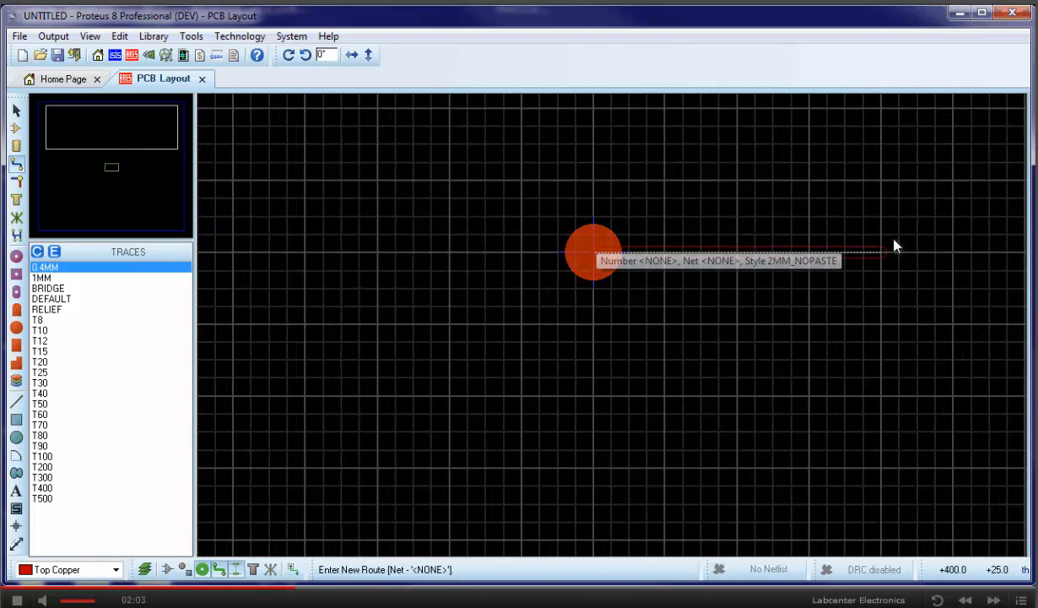
pyautogui.doubleClick(955, 250)
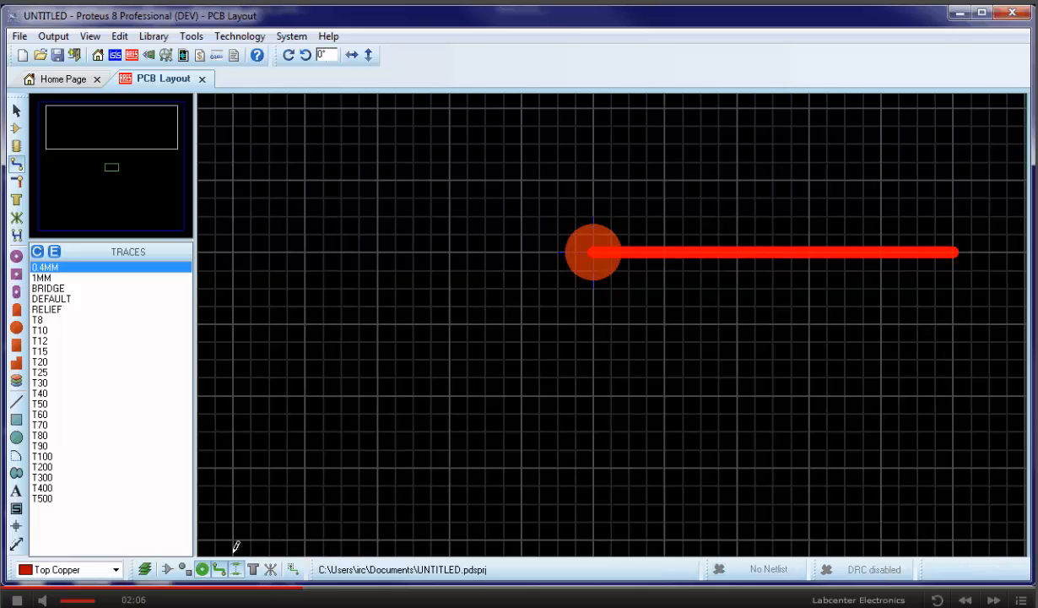
pyautogui.click(593, 252)
pyautogui.scroll(-5, 570, 285)
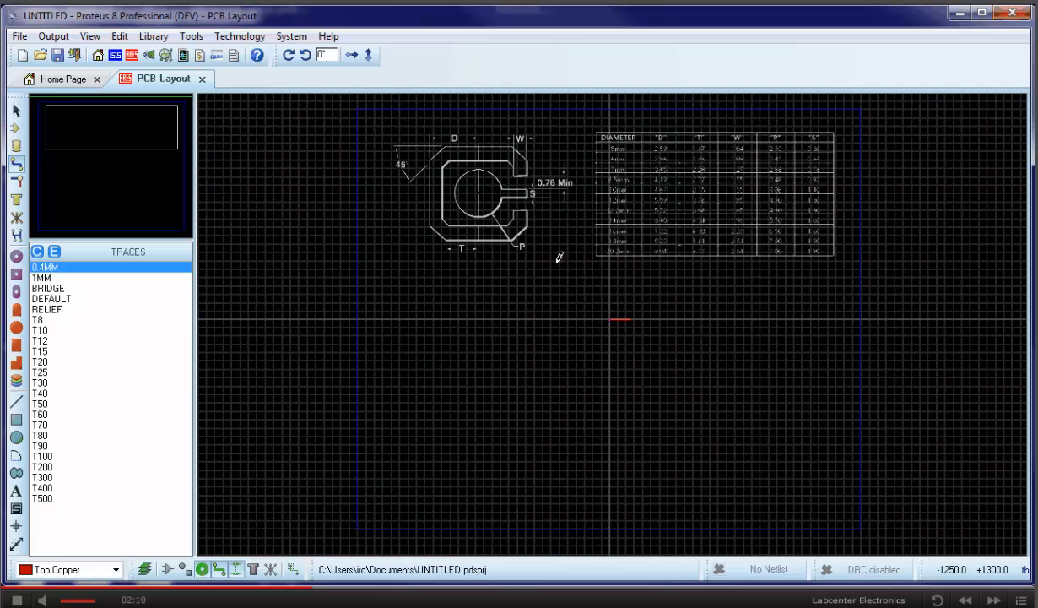
# Switch to metric units and draw an 11 mm horizontal Mech 1 guide line 1 mm above the trace, starting at (0, +1) mm
pyautogui.scroll(2, 550, 187)
pyautogui.scroll(1, 530, 270)
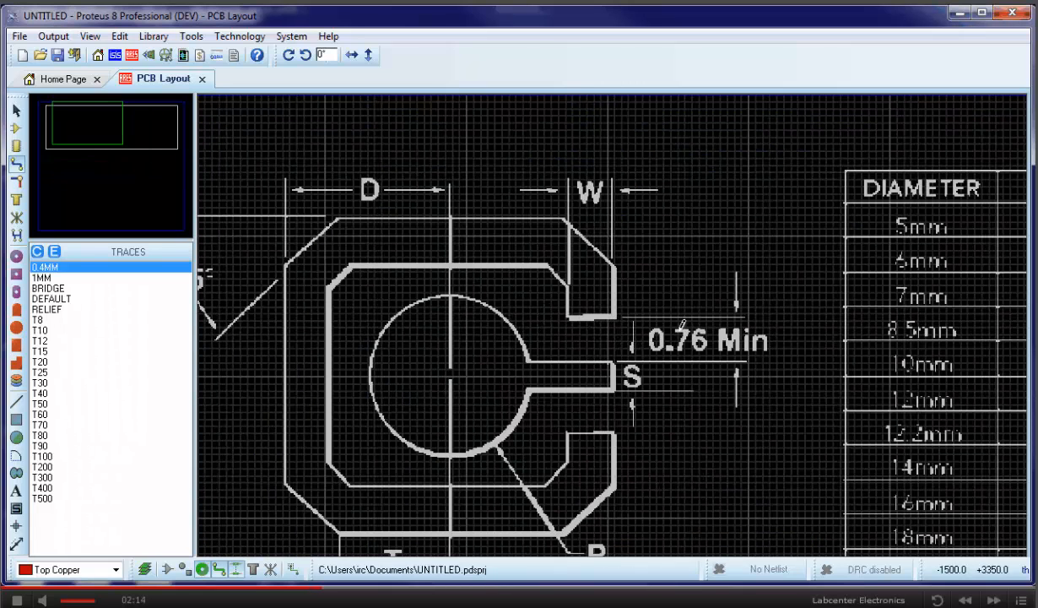
pyautogui.scroll(-3, 694, 395)
pyautogui.scroll(4, 671, 415)
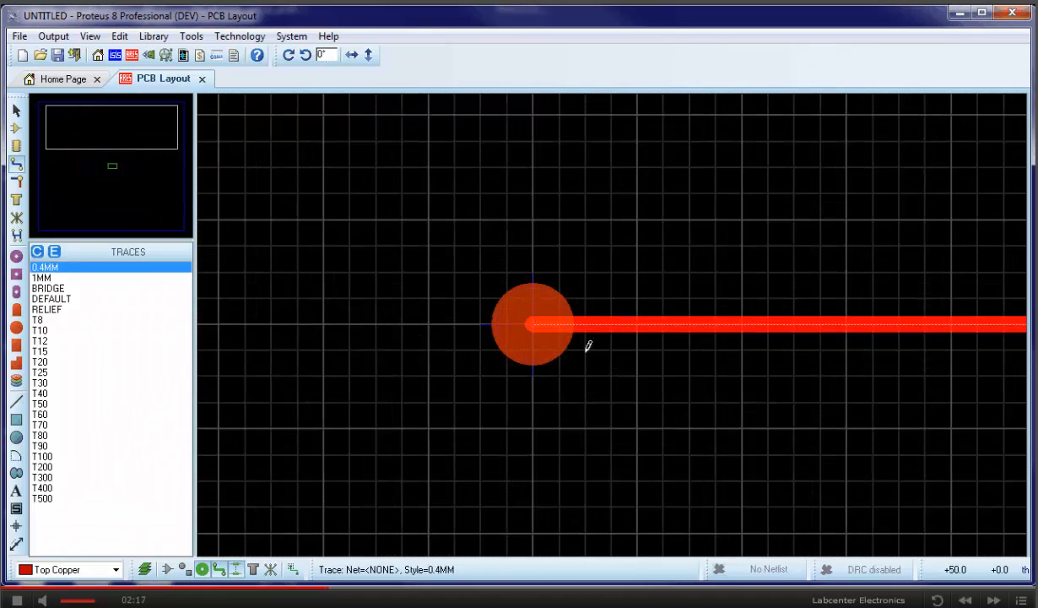
pyautogui.rightClick(588, 346)
pyautogui.click(16, 402)
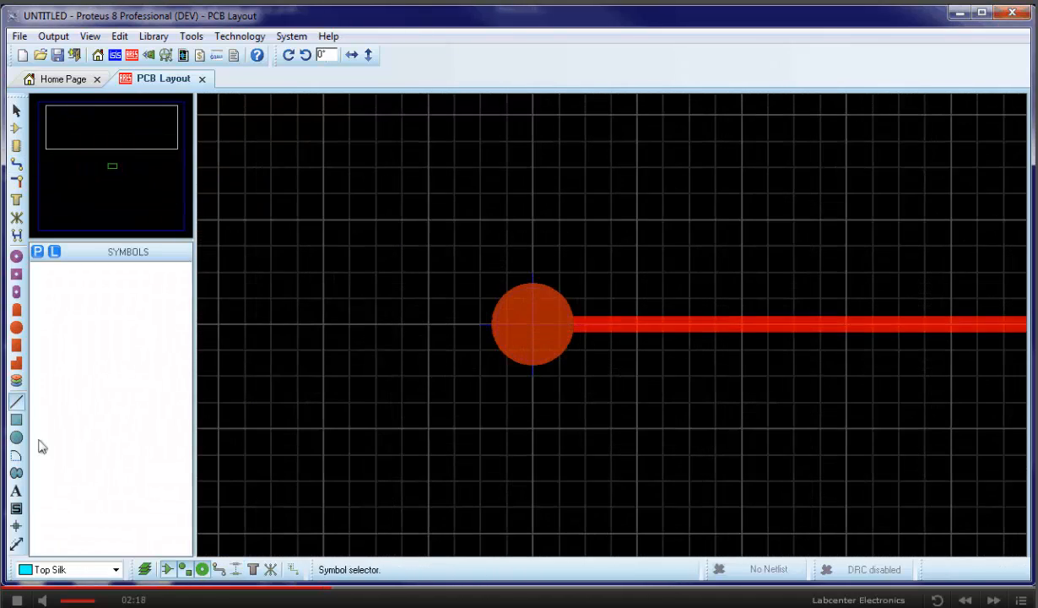
pyautogui.click(116, 570)
pyautogui.click(85, 471)
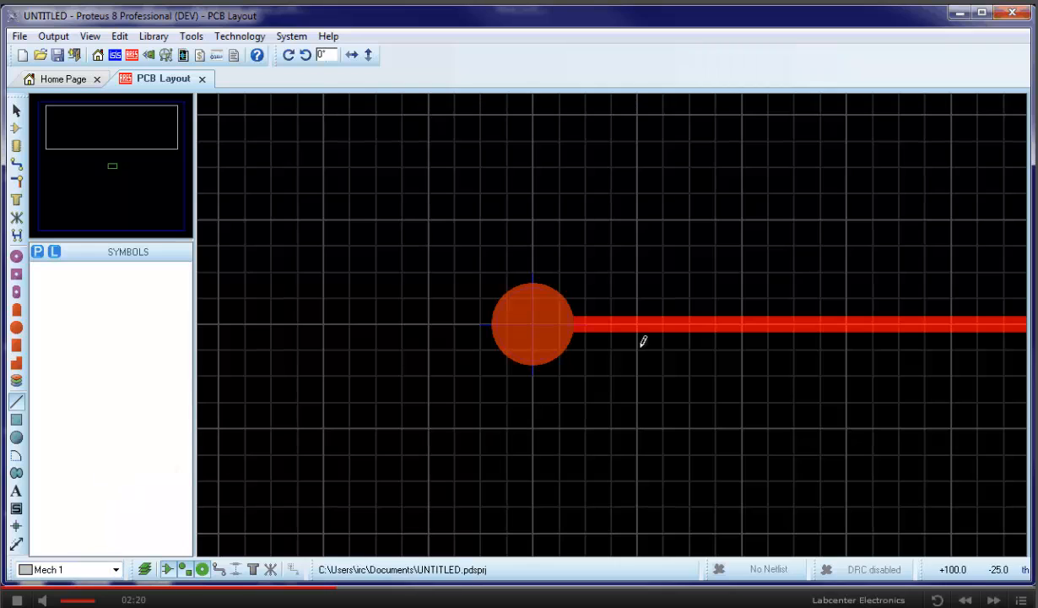
pyautogui.click(535, 315)
pyautogui.press('m')
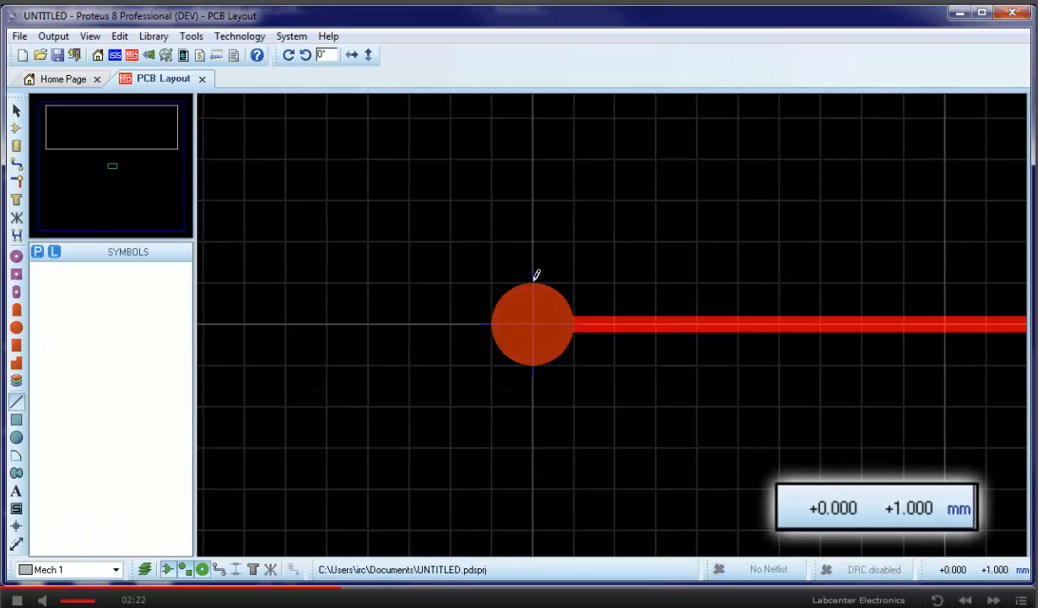
pyautogui.click(534, 281)
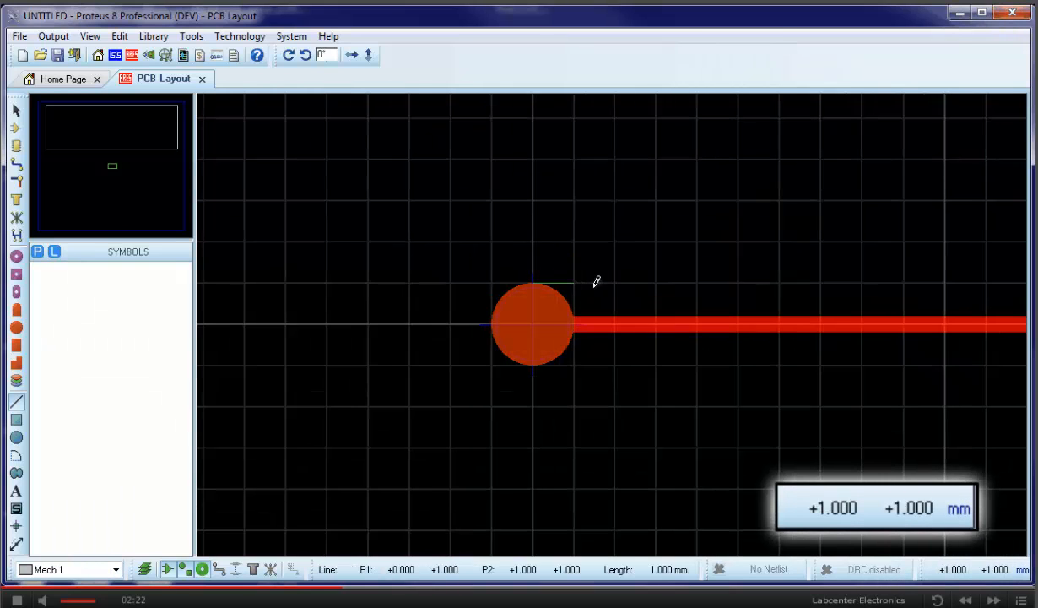
pyautogui.click(1003, 277)
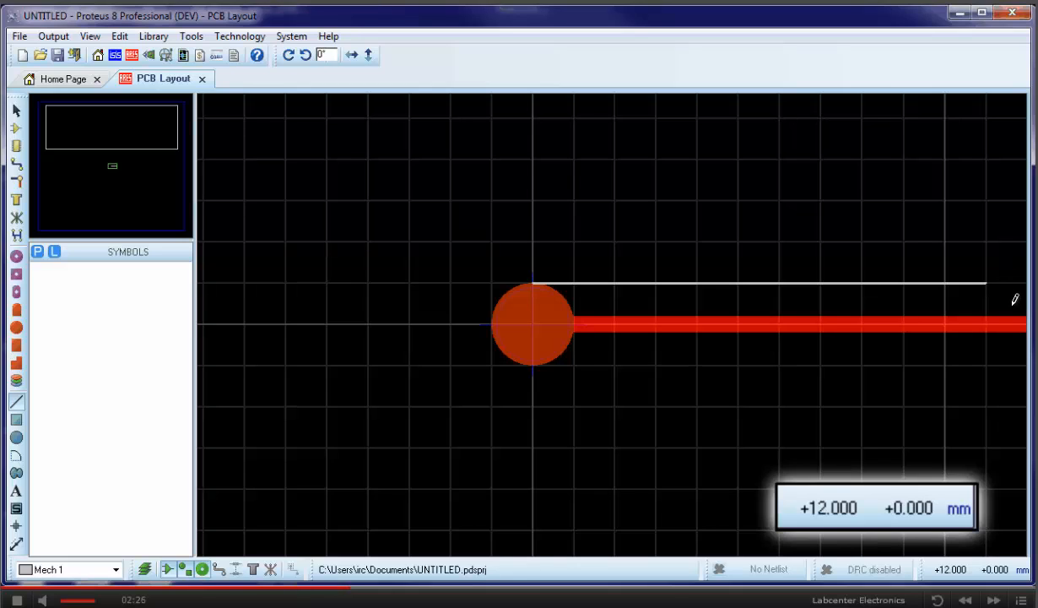
# Draw a second 11 mm horizontal Mech 1 guide line 1 mm below the trace, from (0, -1) to (+11, -1) mm
pyautogui.click(535, 361)
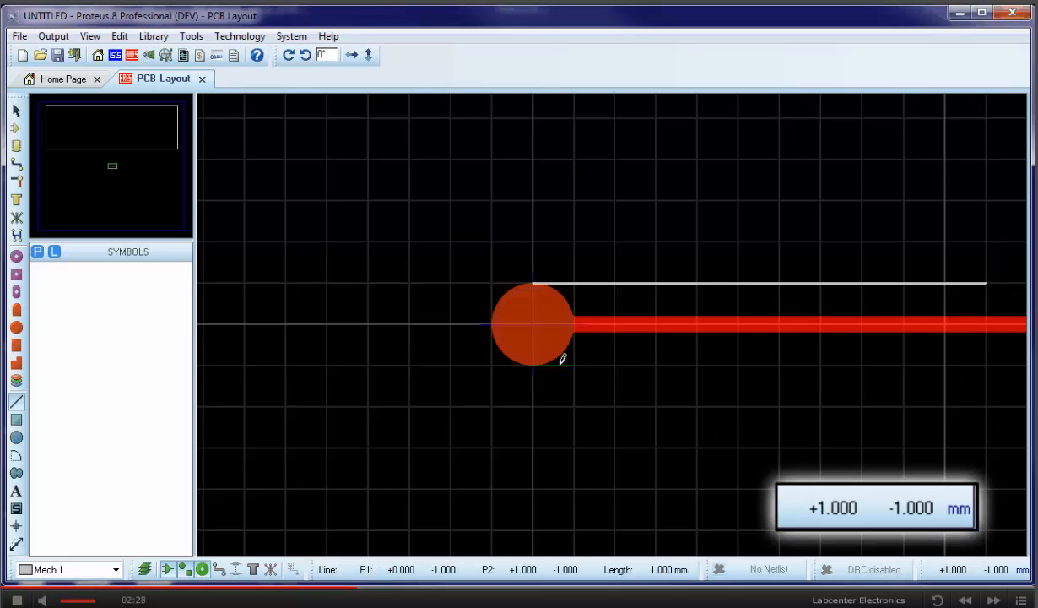
pyautogui.click(993, 354)
pyautogui.click(997, 346)
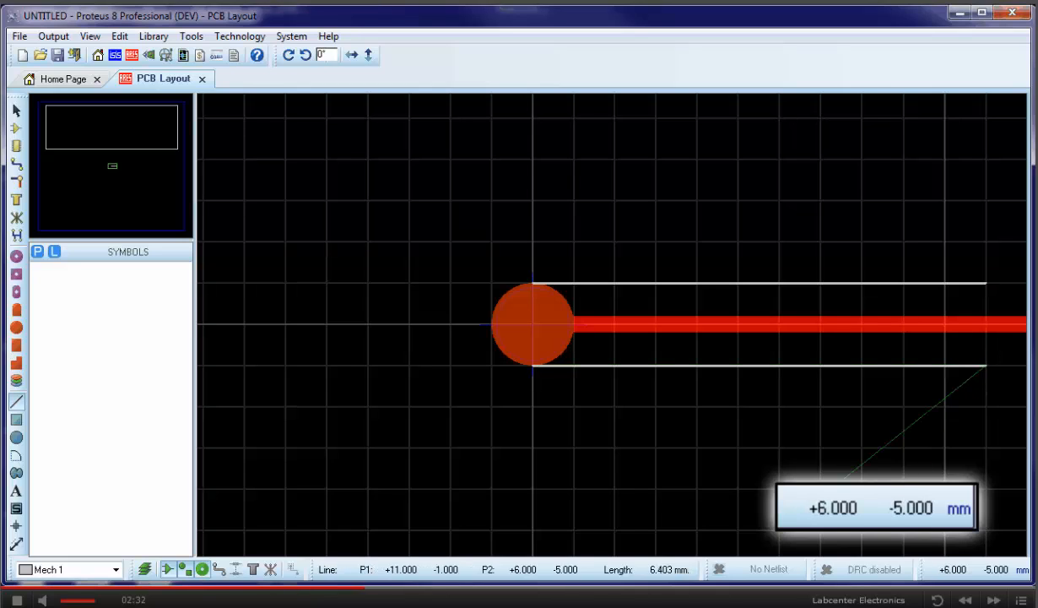
pyautogui.press('Escape')
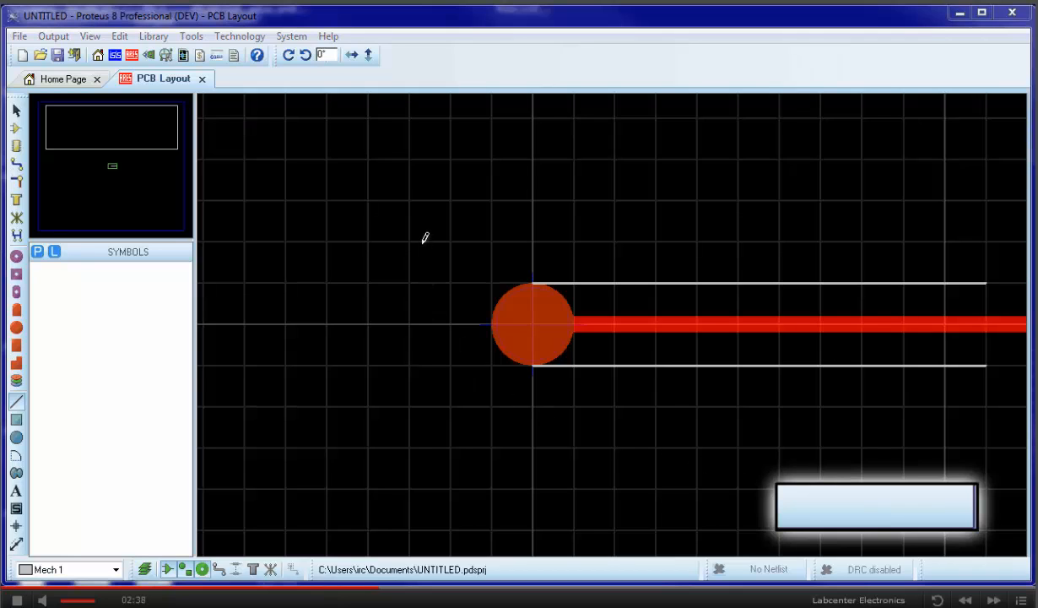
# Set the grid snap to 0.1 mm
pyautogui.scroll(-4, 512, 215)
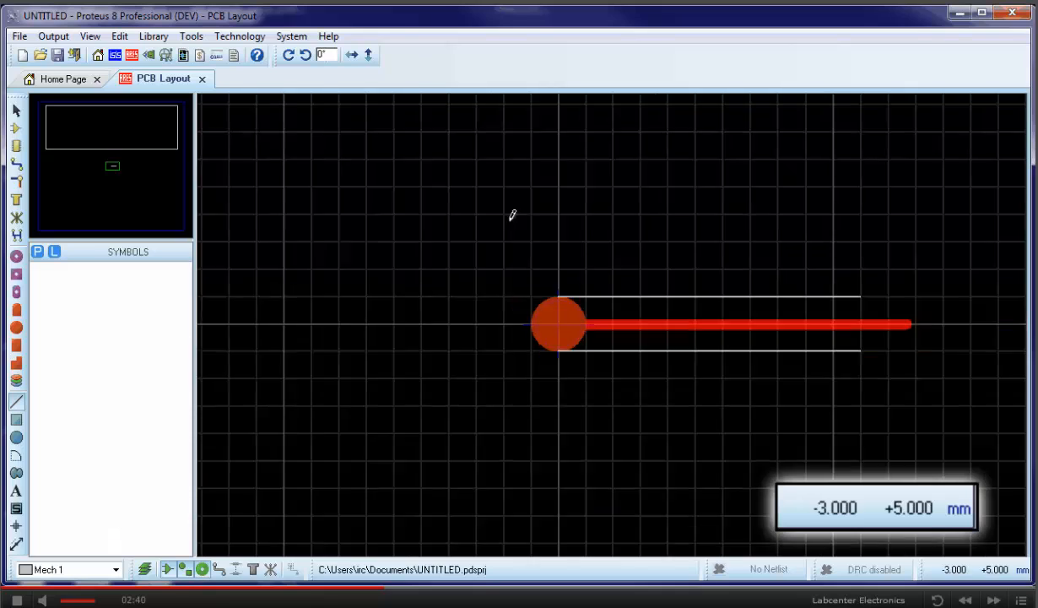
pyautogui.scroll(-2, 557, 229)
pyautogui.scroll(1, 529, 274)
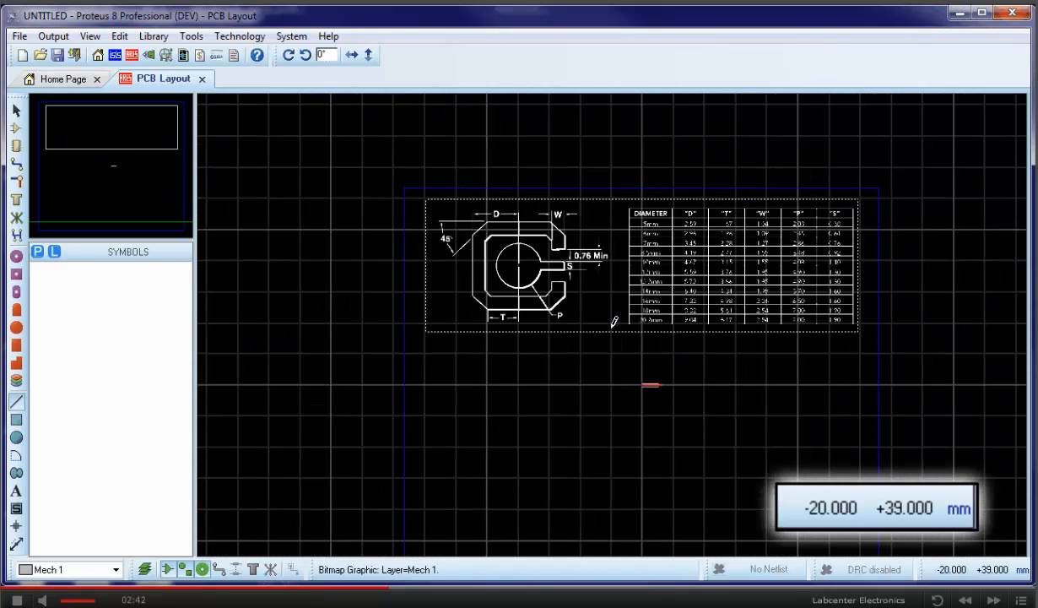
pyautogui.scroll(1, 664, 412)
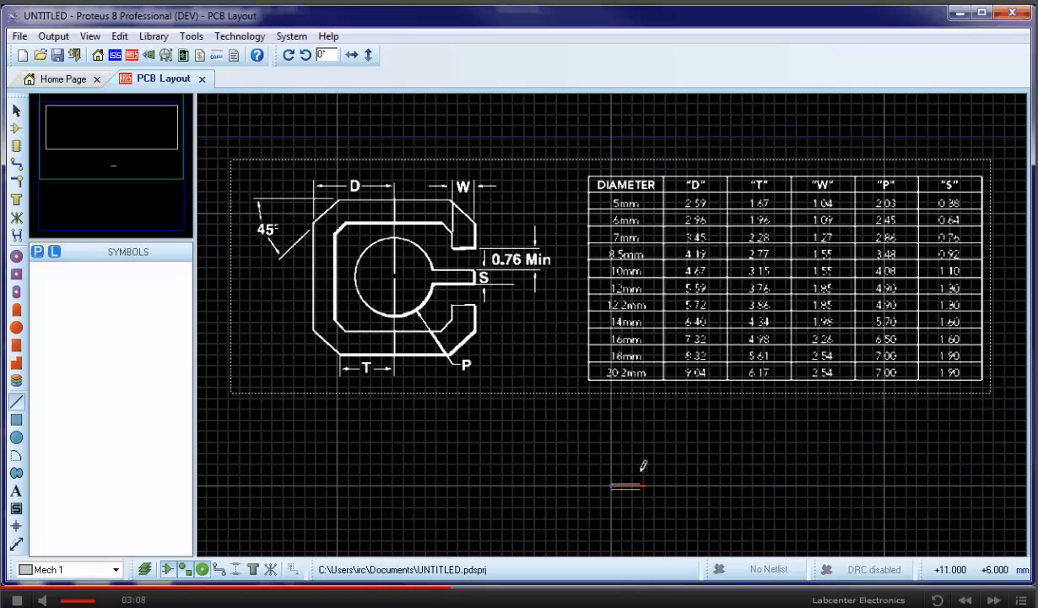
pyautogui.scroll(4, 635, 478)
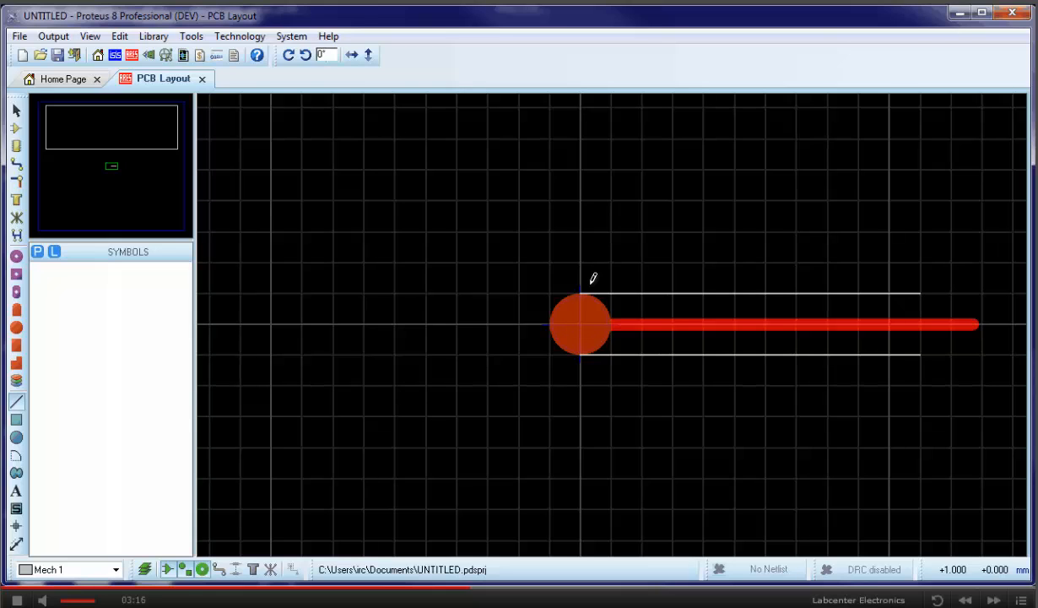
pyautogui.click(89, 36)
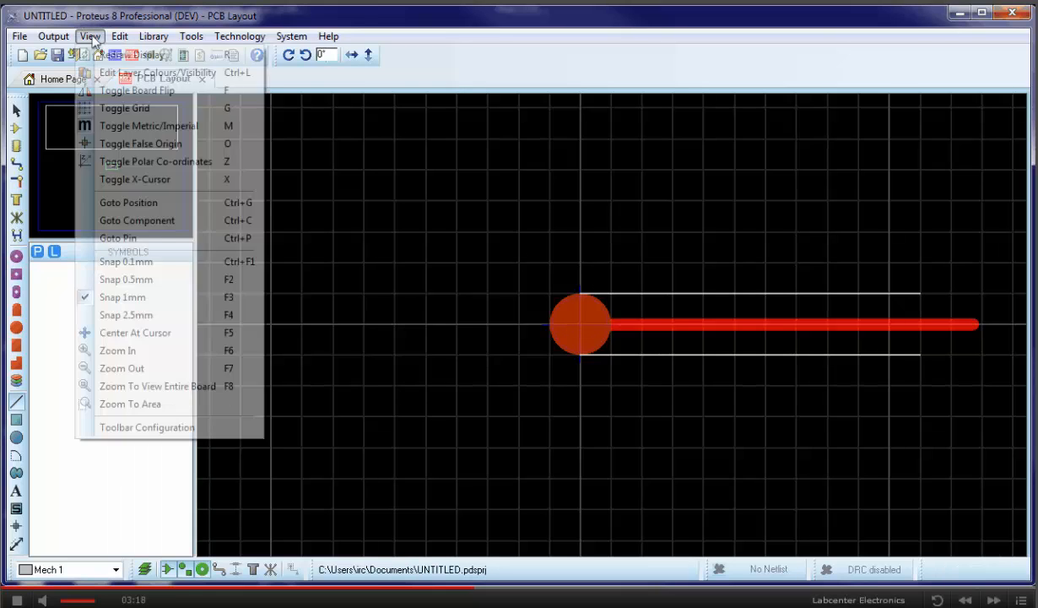
pyautogui.click(116, 266)
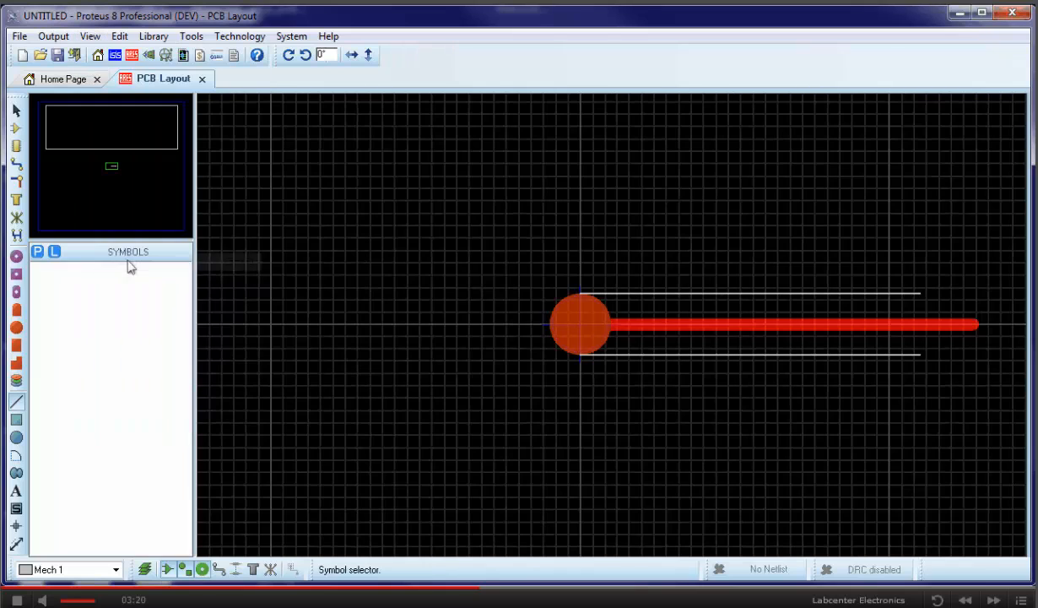
# Draw a Mech 1 box centred on the circular pad, from (-2.1, +2.1) to (+2.1, -2.1) mm
pyautogui.click(16, 419)
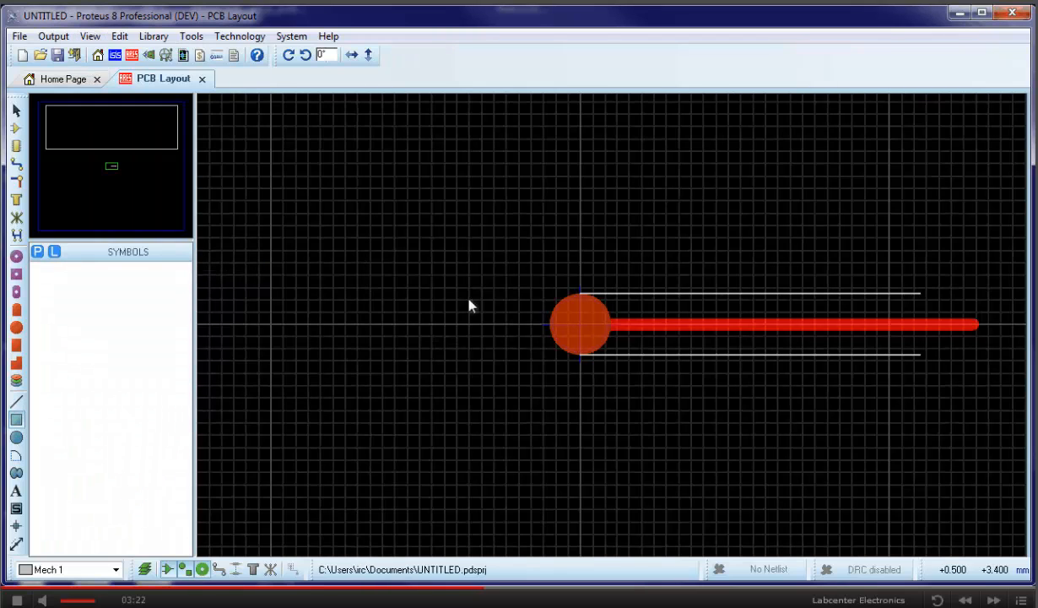
pyautogui.click(515, 260)
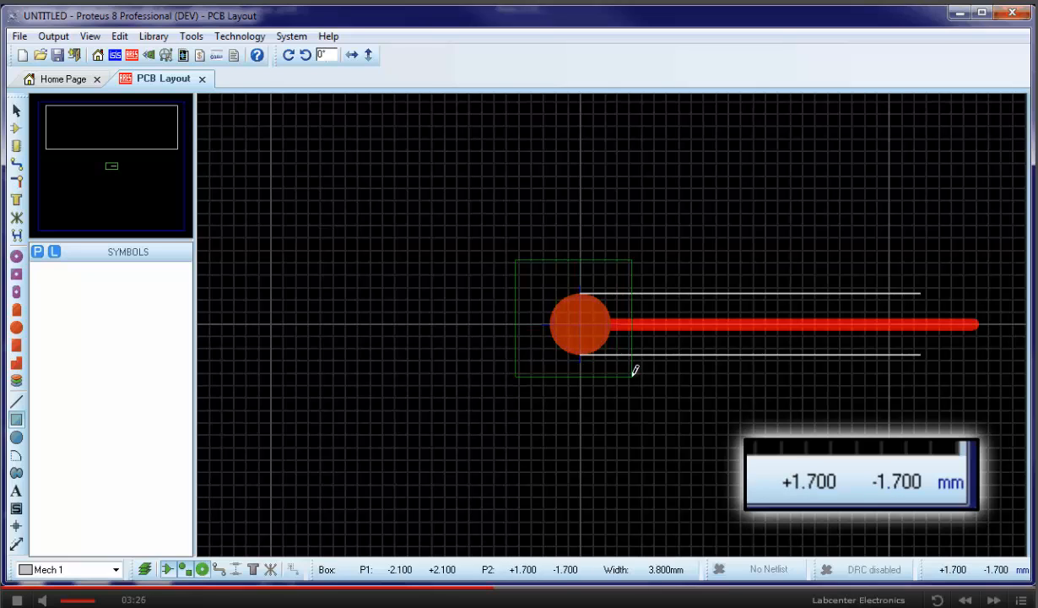
pyautogui.press('F6')
pyautogui.press('F6')
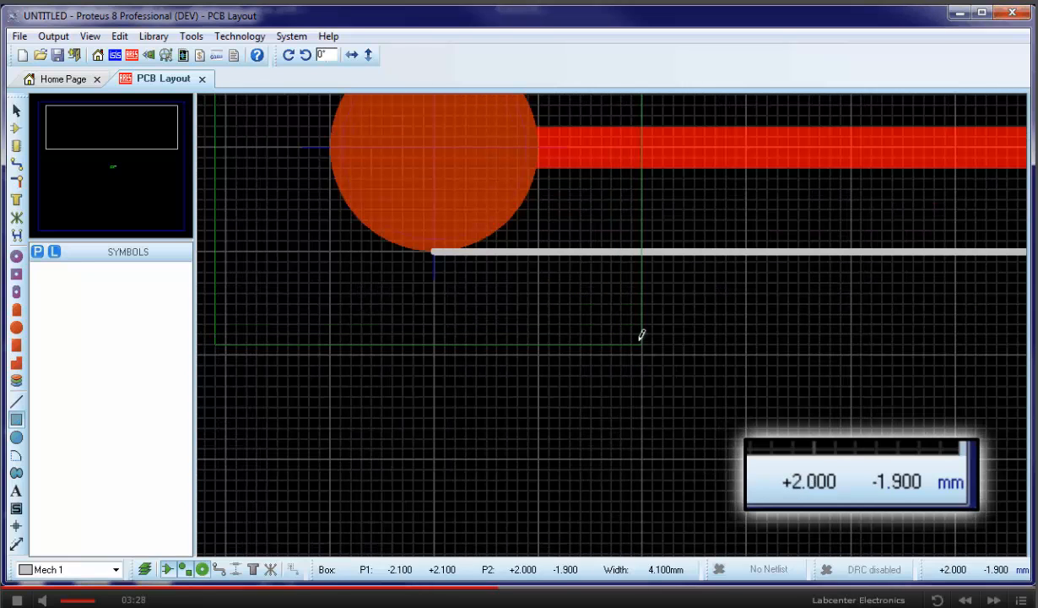
pyautogui.click(664, 348)
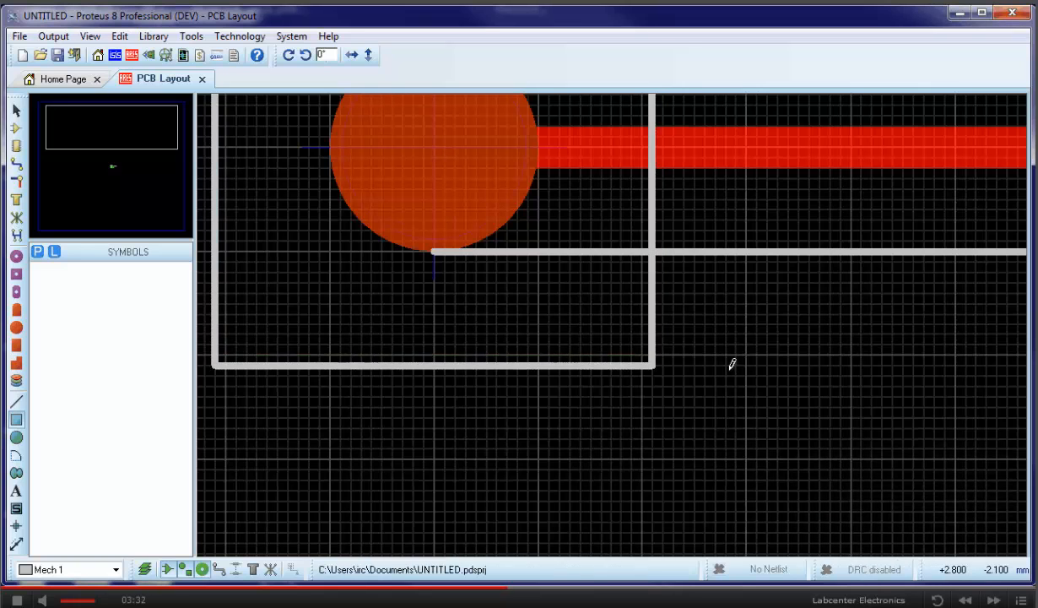
# Draw a vertical Mech 1 guide line across the full height of the box at x = -1.2 mm
pyautogui.scroll(-2, 717, 364)
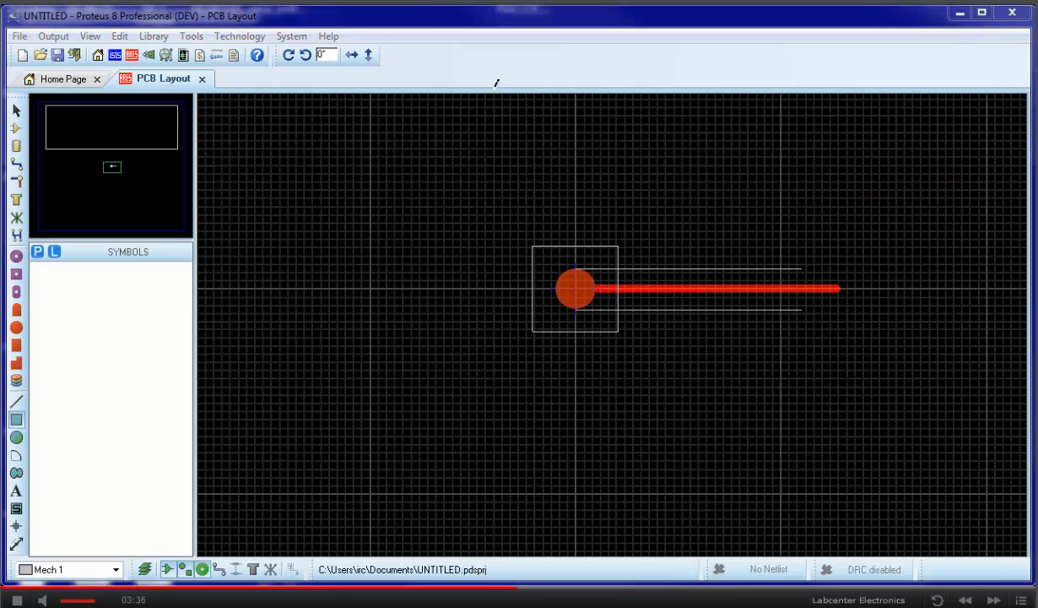
pyautogui.scroll(-5, 461, 128)
pyautogui.scroll(1, 459, 139)
pyautogui.scroll(-1, 445, 270)
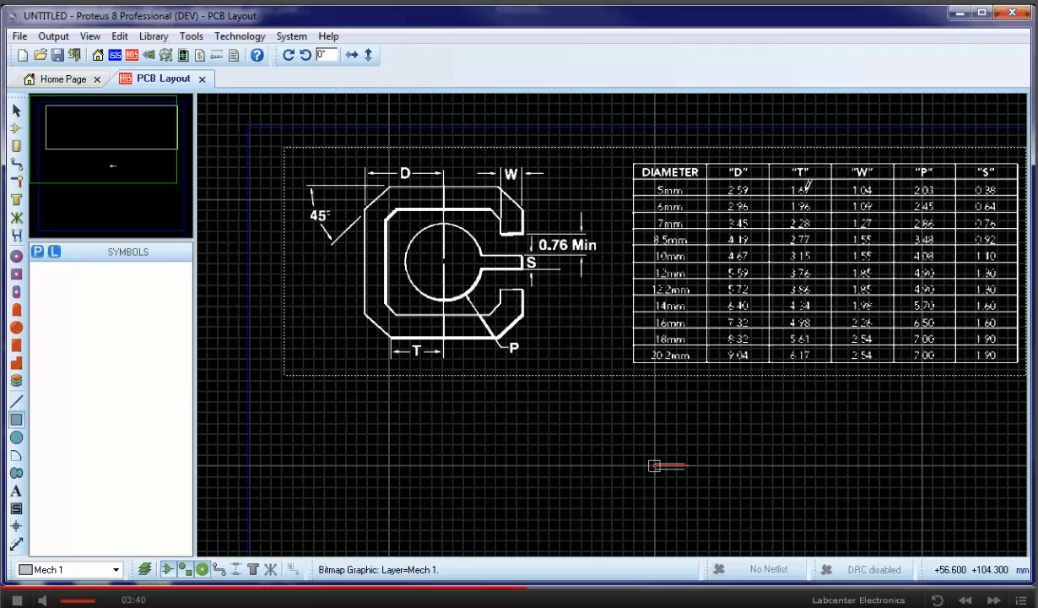
pyautogui.scroll(5, 734, 250)
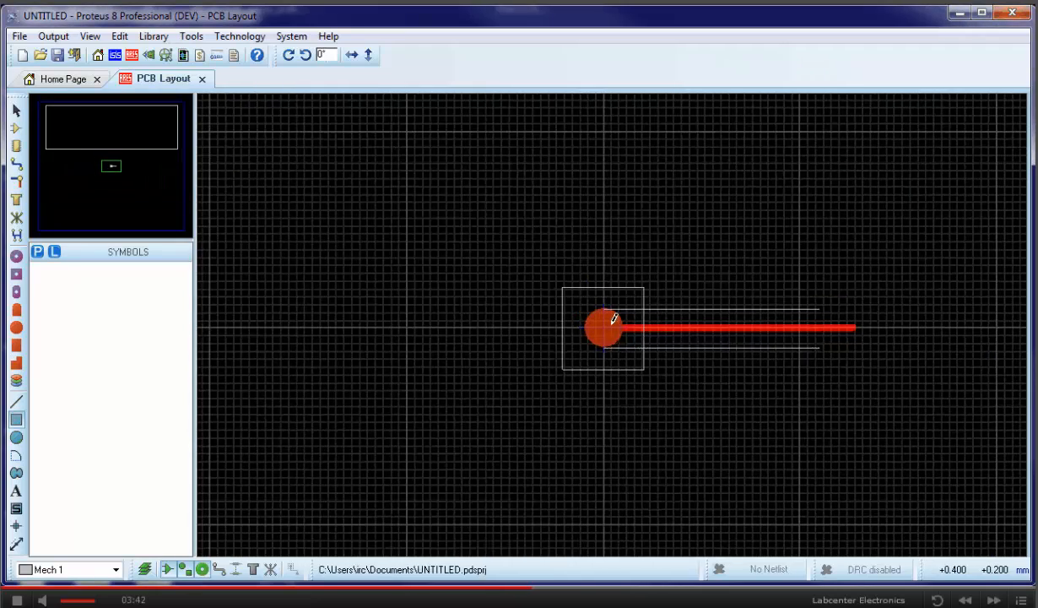
pyautogui.scroll(2, 614, 319)
pyautogui.click(19, 403)
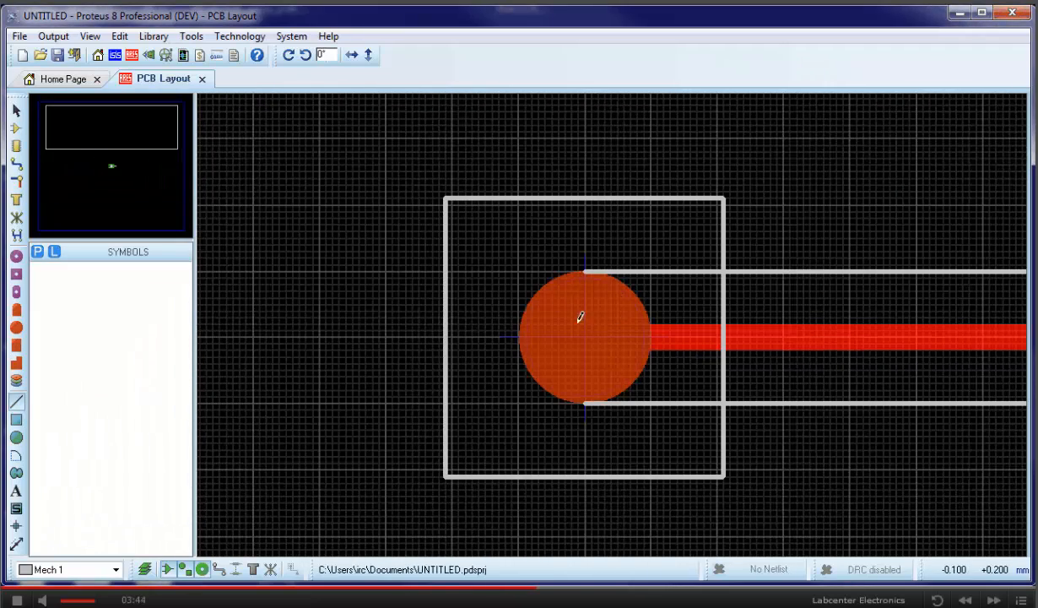
pyautogui.click(500, 199)
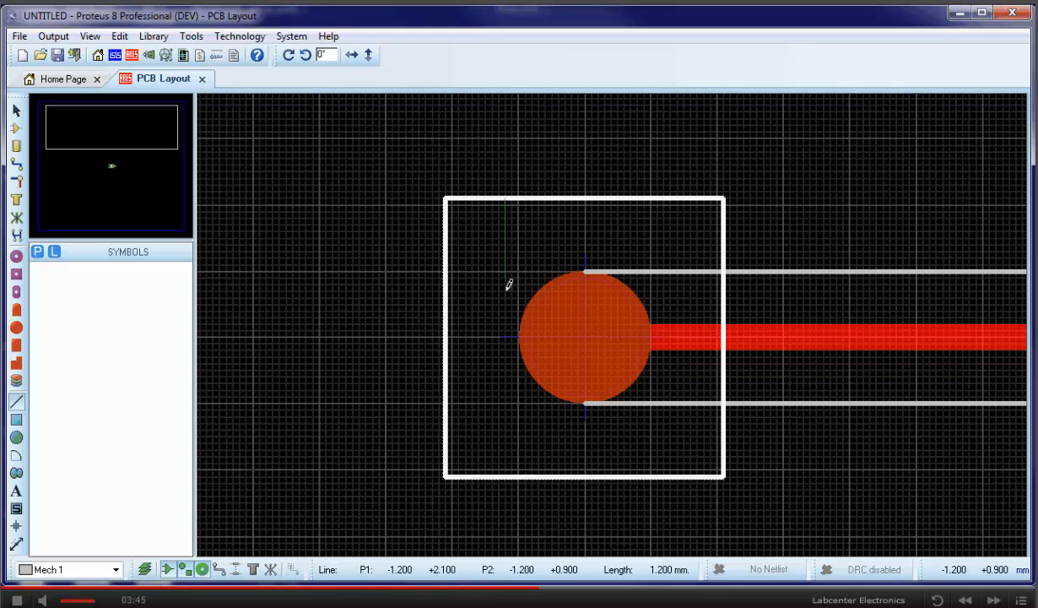
pyautogui.click(509, 470)
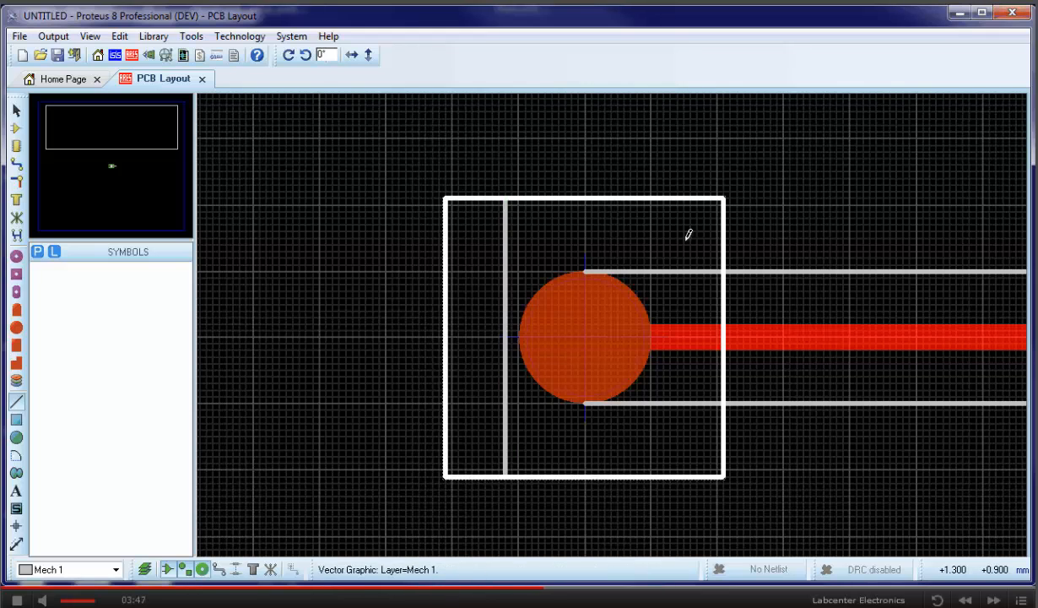
# Draw the remaining Mech 1 guide lines across the box, vertical at x = +1.2 mm and horizontal at y = -1.2 and +1.2 mm
pyautogui.click(663, 198)
pyautogui.click(666, 470)
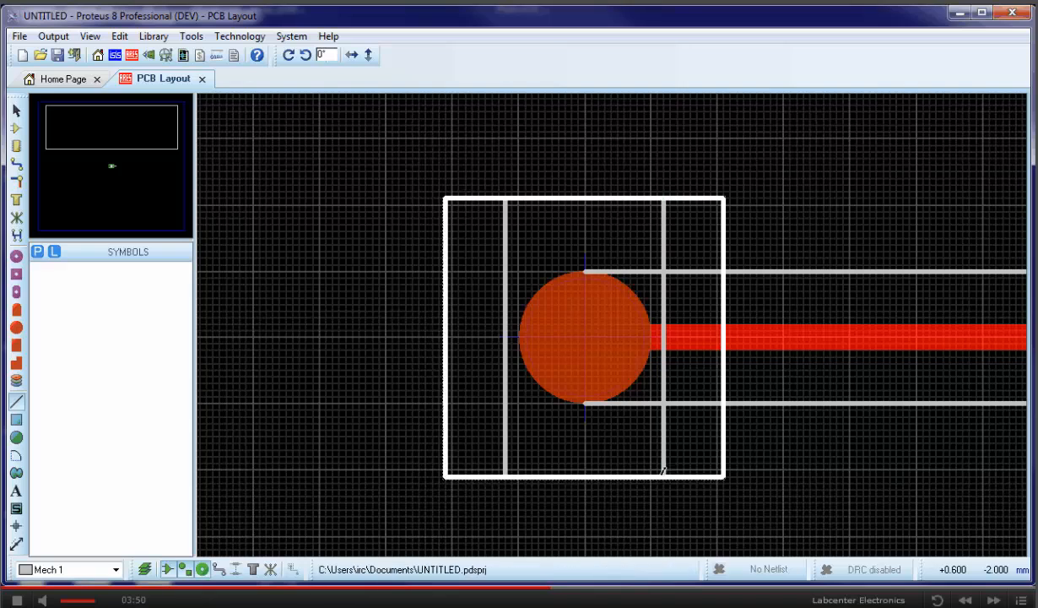
pyautogui.click(448, 416)
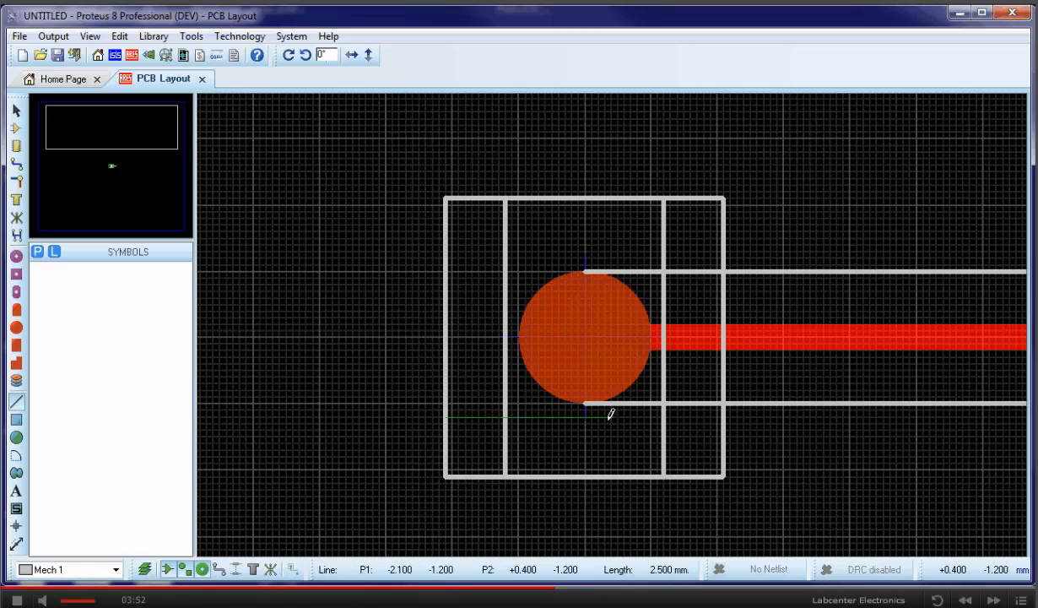
pyautogui.click(725, 412)
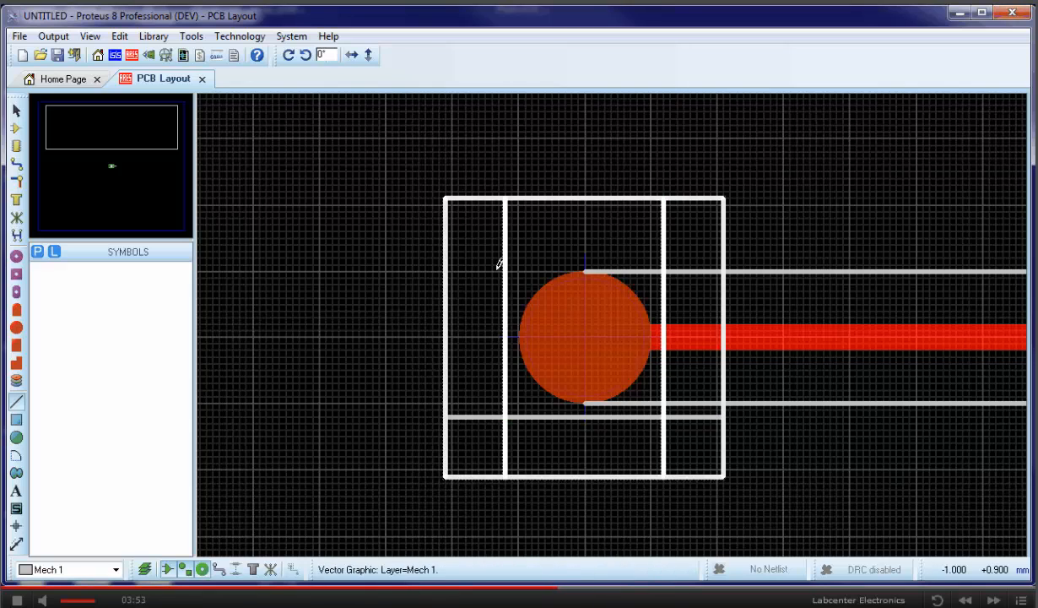
pyautogui.click(448, 255)
pyautogui.click(722, 255)
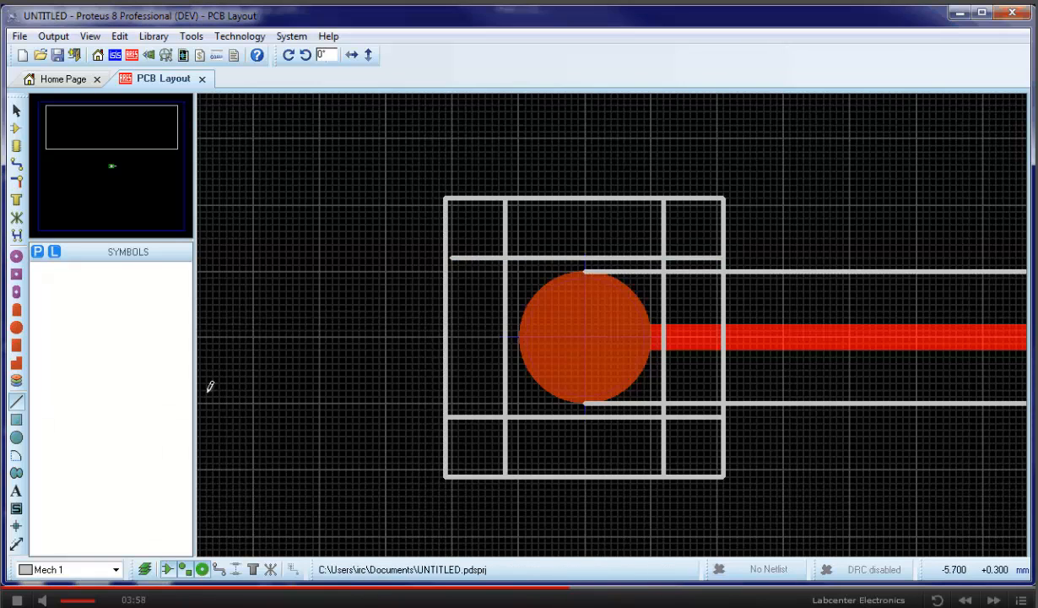
# Place two 1MM_NOPASTE rectangular SMT pads on the box's right edge, centred at (+2.1, +1.5) and (+2.1, -1.5) mm
pyautogui.click(16, 345)
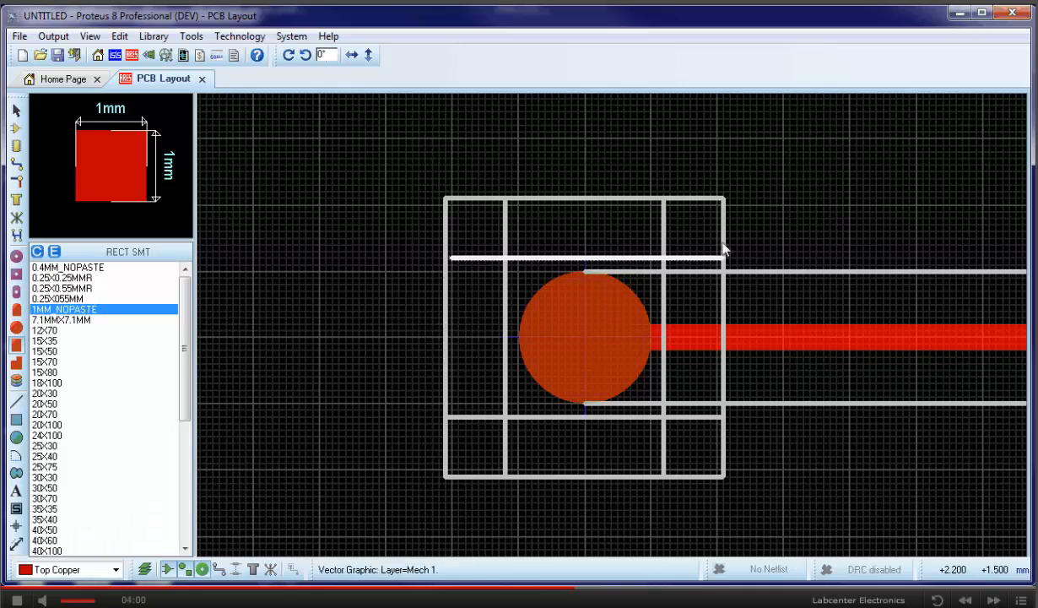
pyautogui.scroll(2, 725, 241)
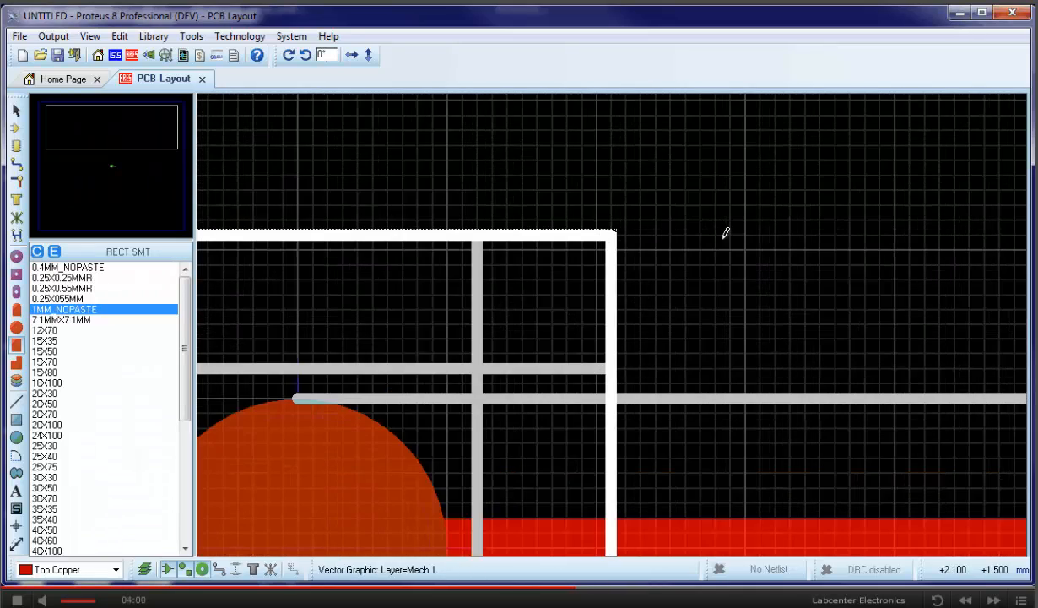
pyautogui.click(617, 317)
pyautogui.scroll(-2, 616, 318)
pyautogui.scroll(1, 616, 383)
pyautogui.scroll(-1, 609, 321)
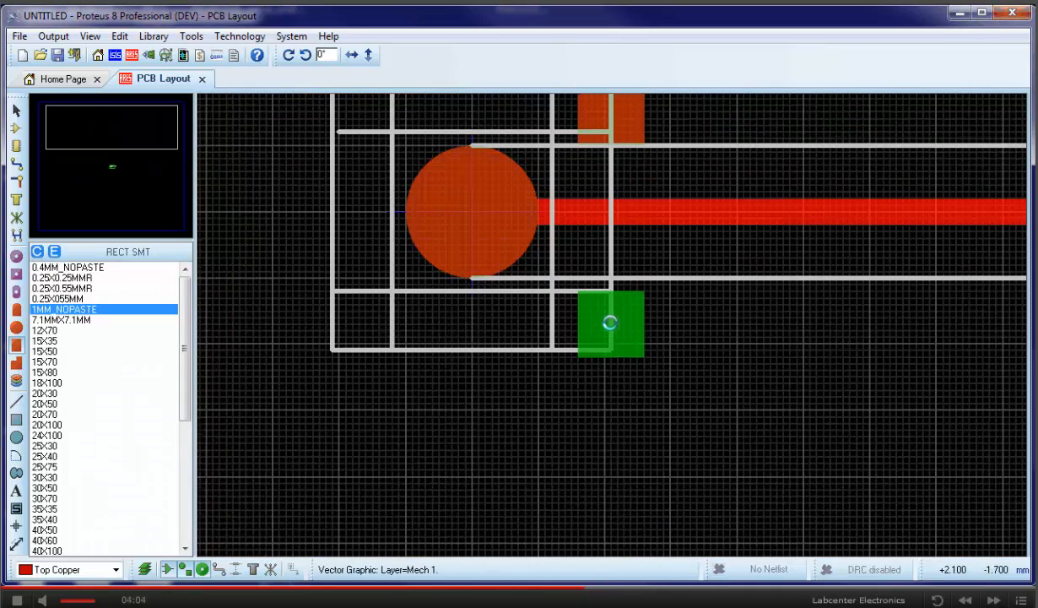
pyautogui.scroll(2, 612, 306)
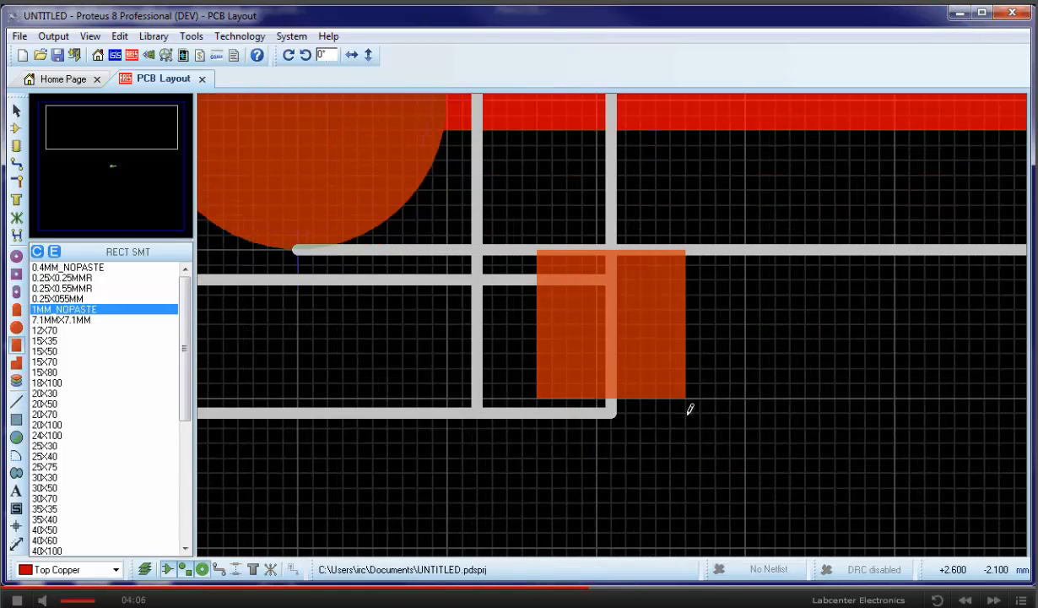
pyautogui.scroll(-2, 660, 290)
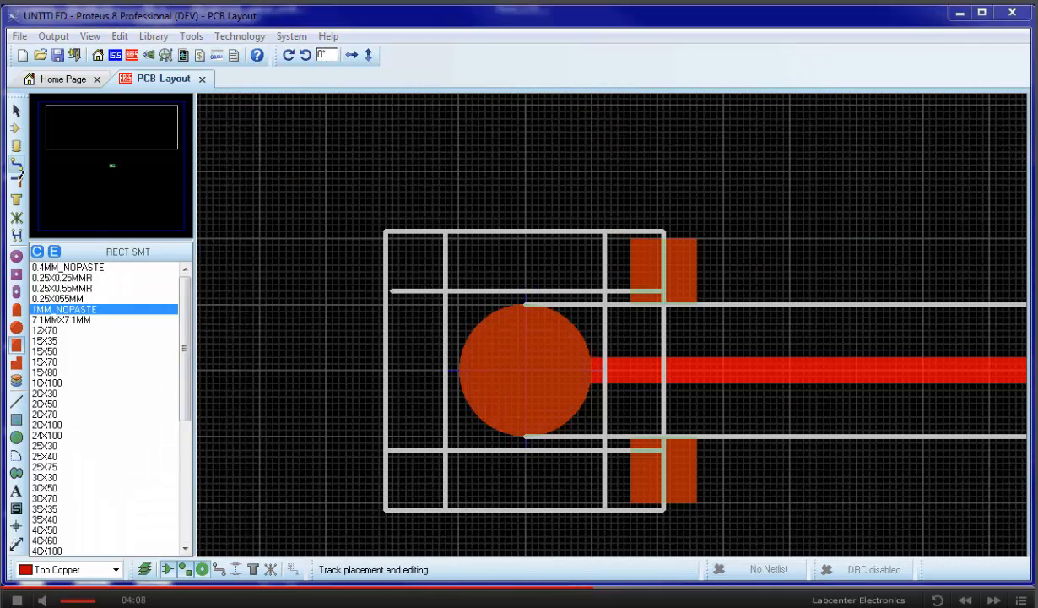
# Begin a 1MM top copper trace at the guide intersection (+1.2, +2.1), routed through (-1.2, +2.1) to (-2.1, +1.2) mm
pyautogui.click(16, 164)
pyautogui.click(40, 288)
pyautogui.scroll(2, 625, 312)
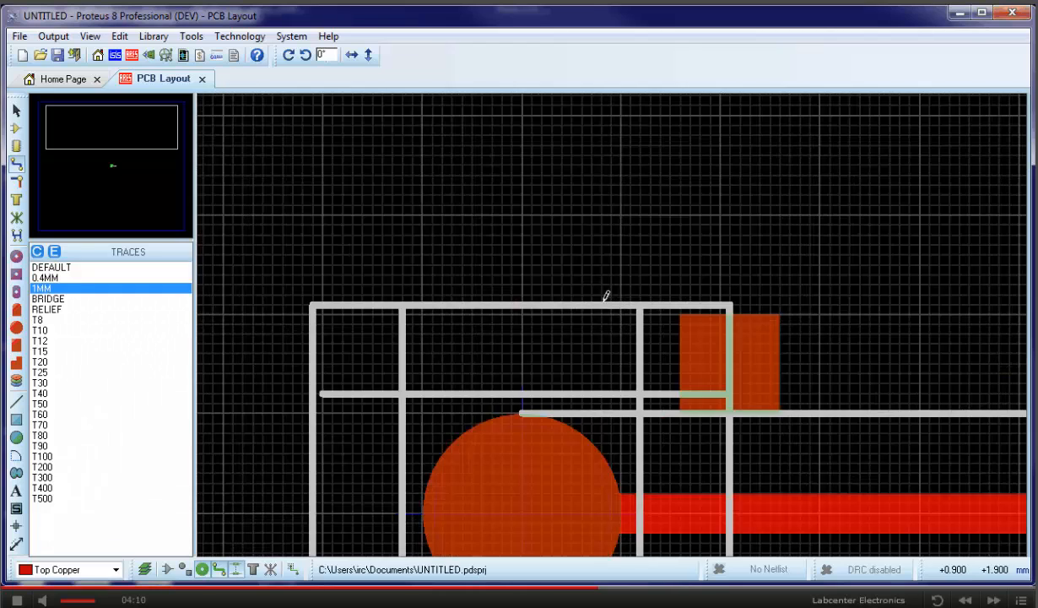
pyautogui.scroll(1, 647, 296)
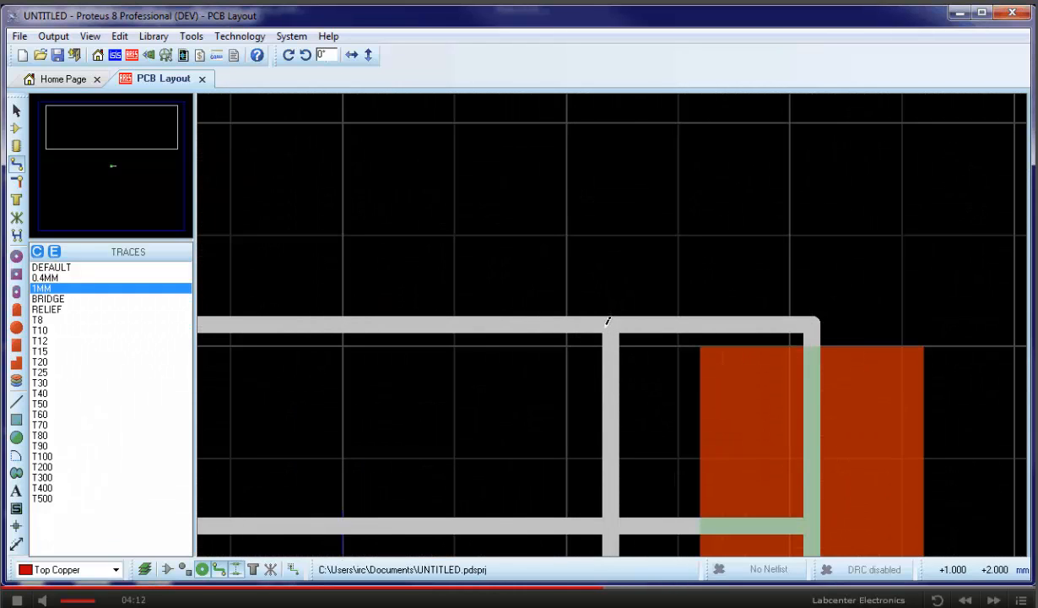
pyautogui.click(609, 322)
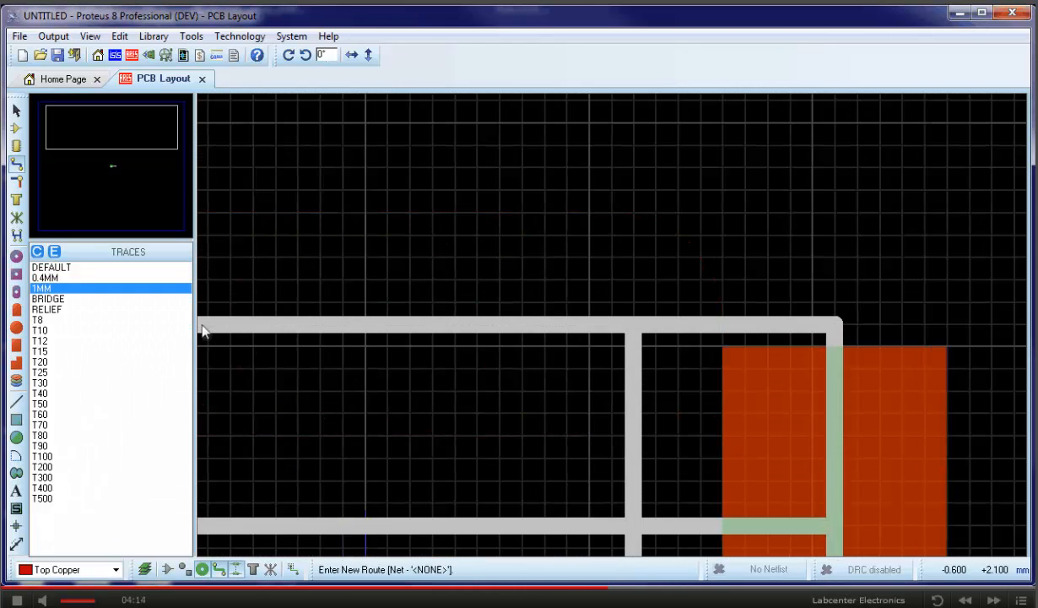
pyautogui.scroll(-1, 204, 328)
pyautogui.click(343, 325)
pyautogui.click(212, 454)
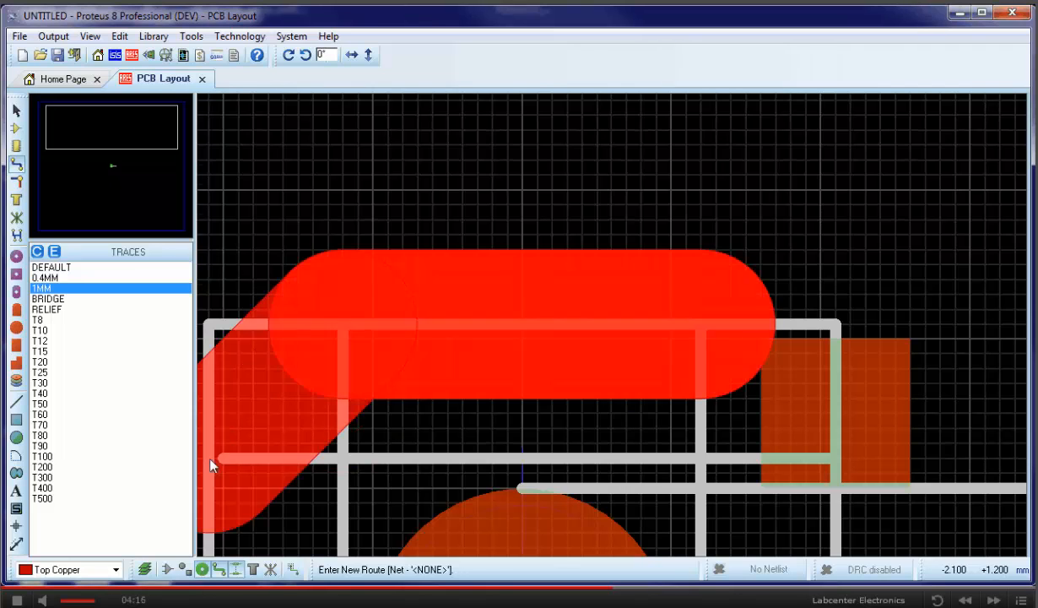
# Continue the 1MM trace through (-2.1, -1.2), (-1.2, -2.1) and (+1.2, -2.1) mm, ending on the lower 1 mm square pad
pyautogui.scroll(-1, 211, 459)
pyautogui.scroll(1, 458, 506)
pyautogui.click(616, 337)
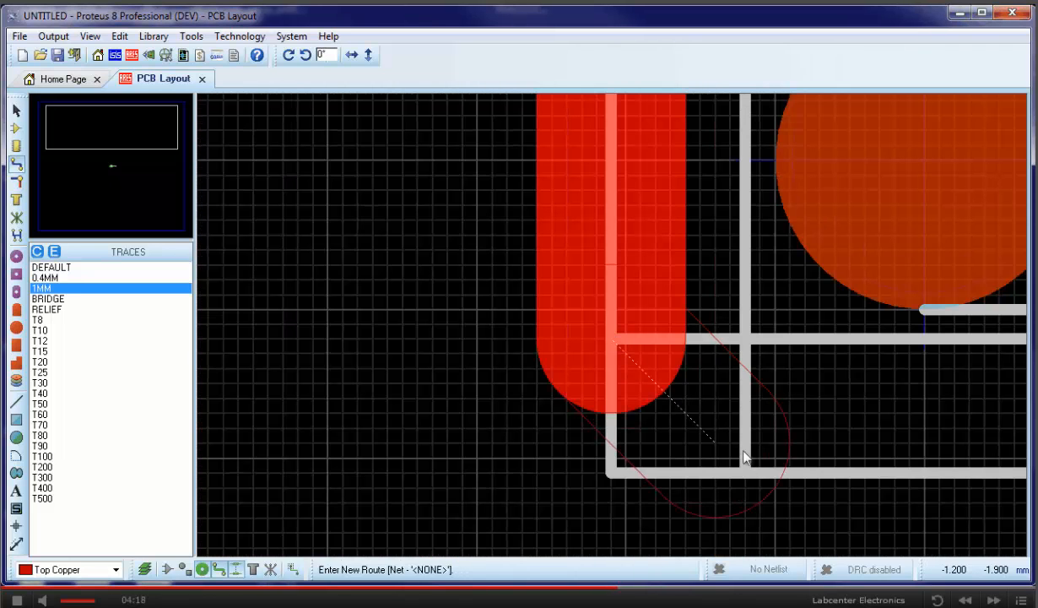
pyautogui.click(754, 472)
pyautogui.scroll(-1, 944, 473)
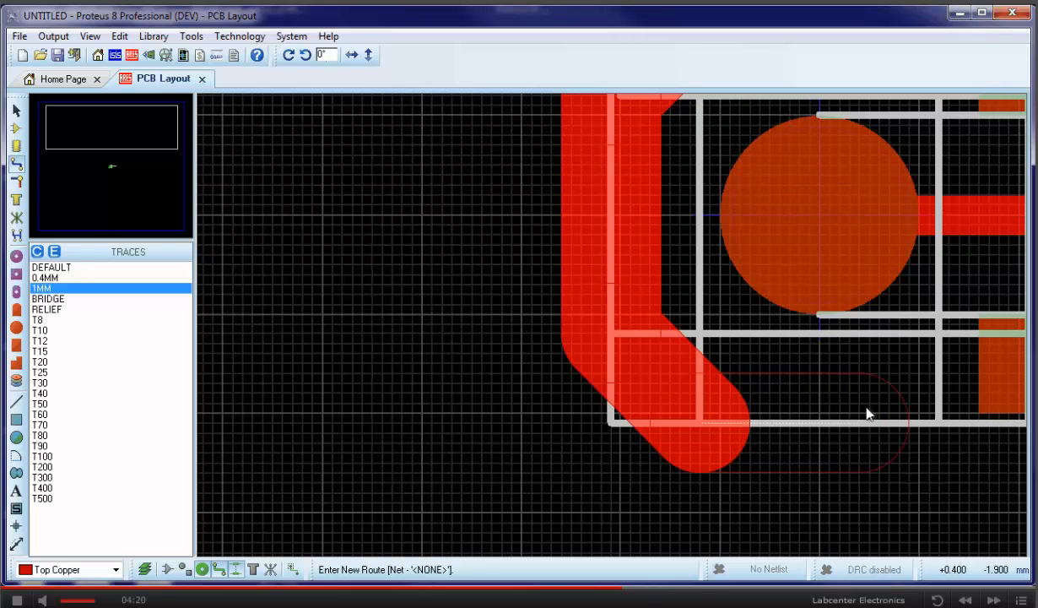
pyautogui.scroll(-1, 867, 414)
pyautogui.scroll(2, 823, 393)
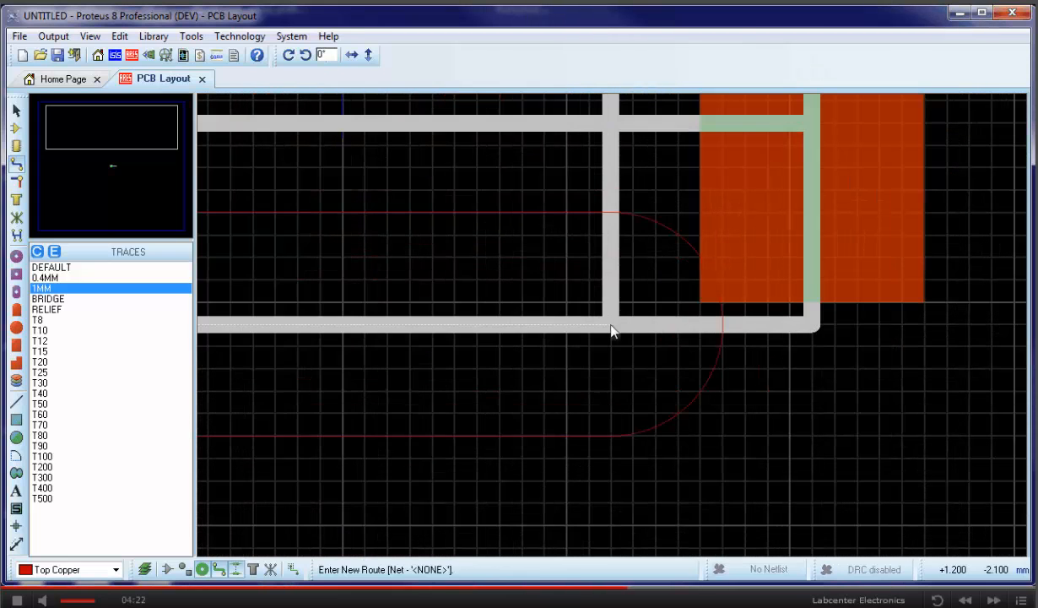
pyautogui.scroll(-1, 755, 203)
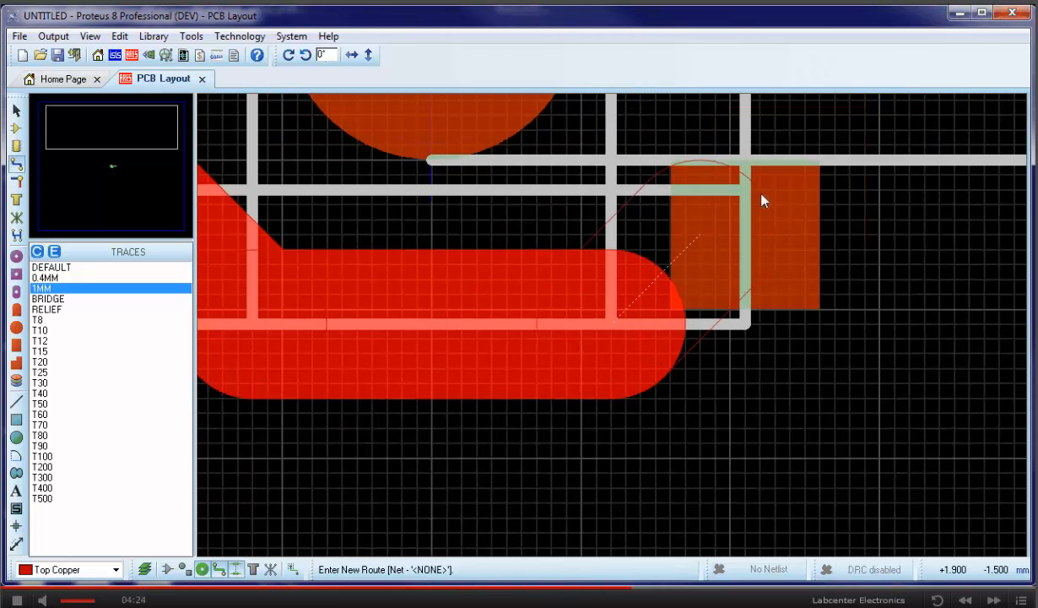
pyautogui.click(747, 238)
pyautogui.scroll(-2, 705, 313)
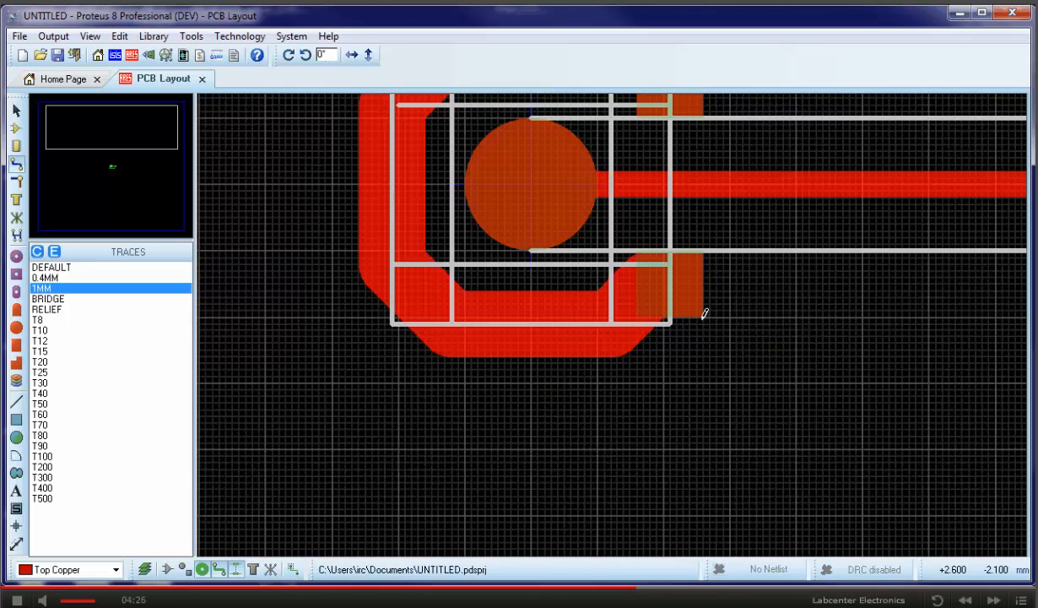
# Route a 1MM trace from the ring's open upper end to the centre of the upper 1 mm square pad
pyautogui.scroll(-1, 633, 165)
pyautogui.scroll(4, 630, 287)
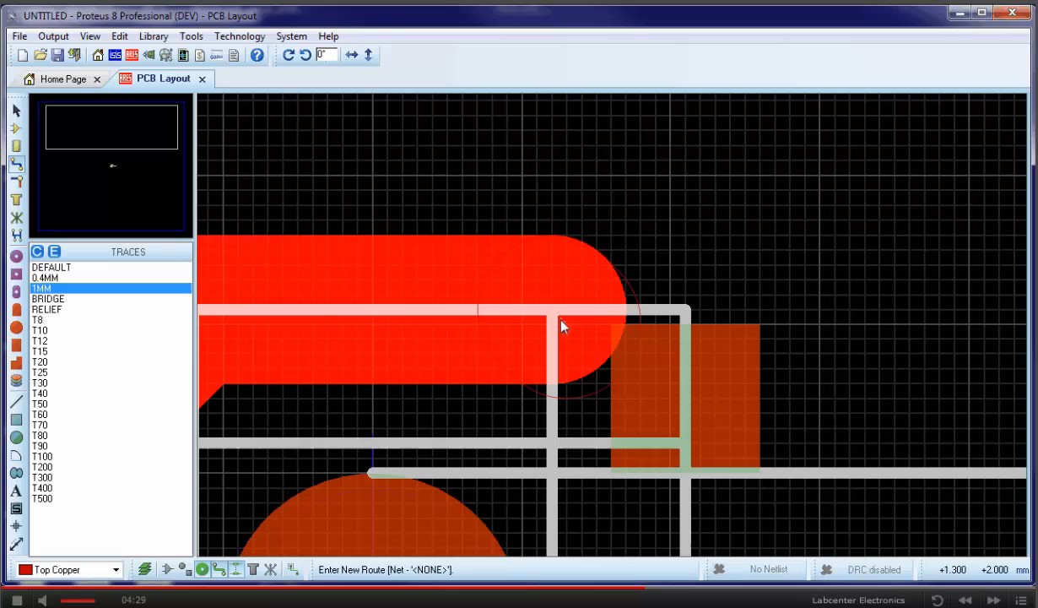
pyautogui.click(562, 326)
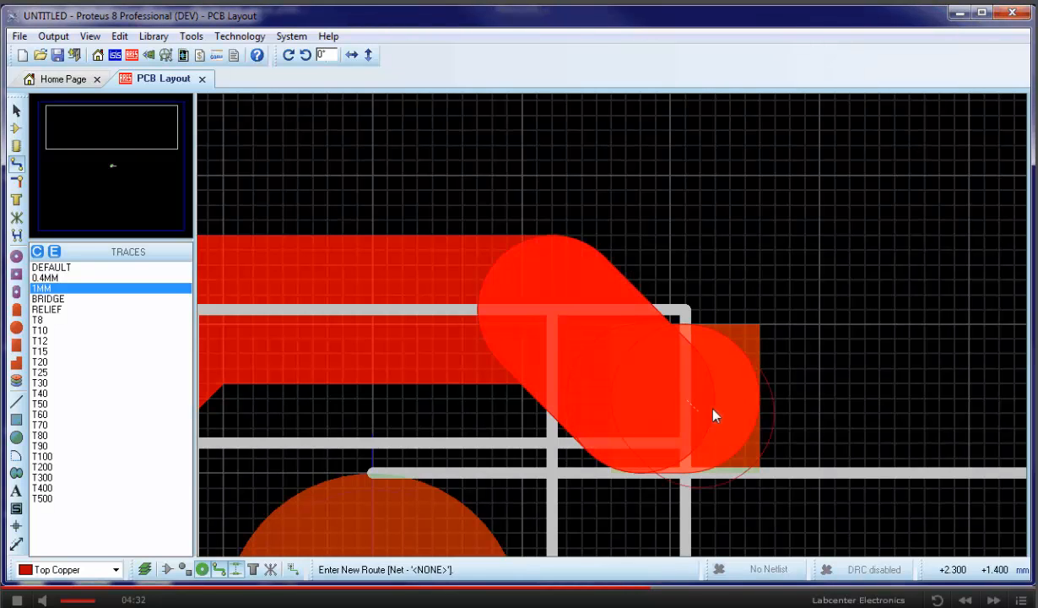
pyautogui.click(684, 401)
pyautogui.scroll(-1, 641, 365)
pyautogui.scroll(-2, 640, 371)
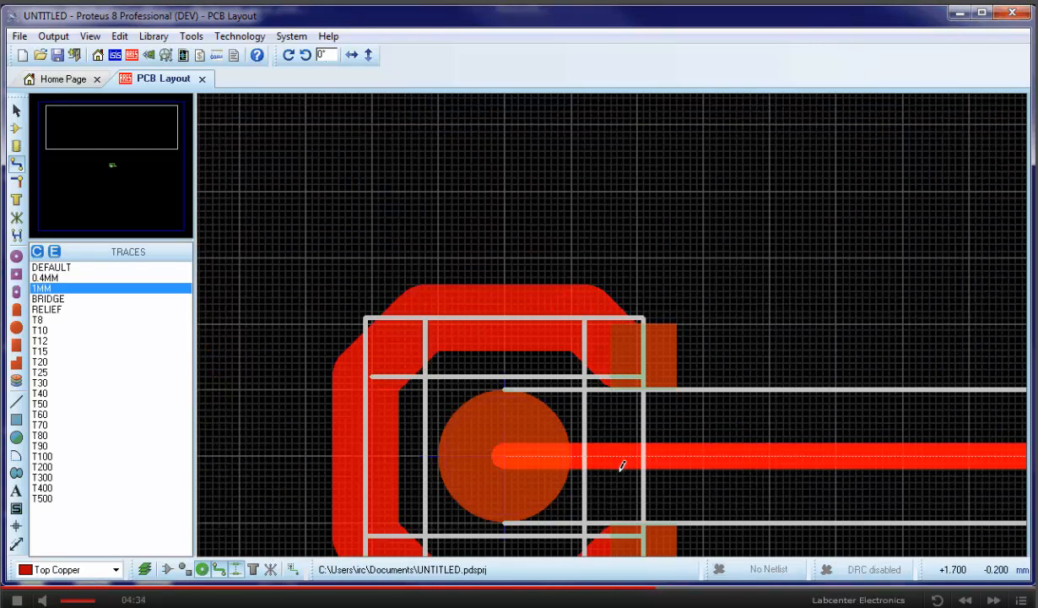
# Shorten the central 0.4MM trace by moving its free end back to about x = +1.3 mm
pyautogui.scroll(1, 590, 490)
pyautogui.scroll(-1, 545, 419)
pyautogui.scroll(1, 600, 246)
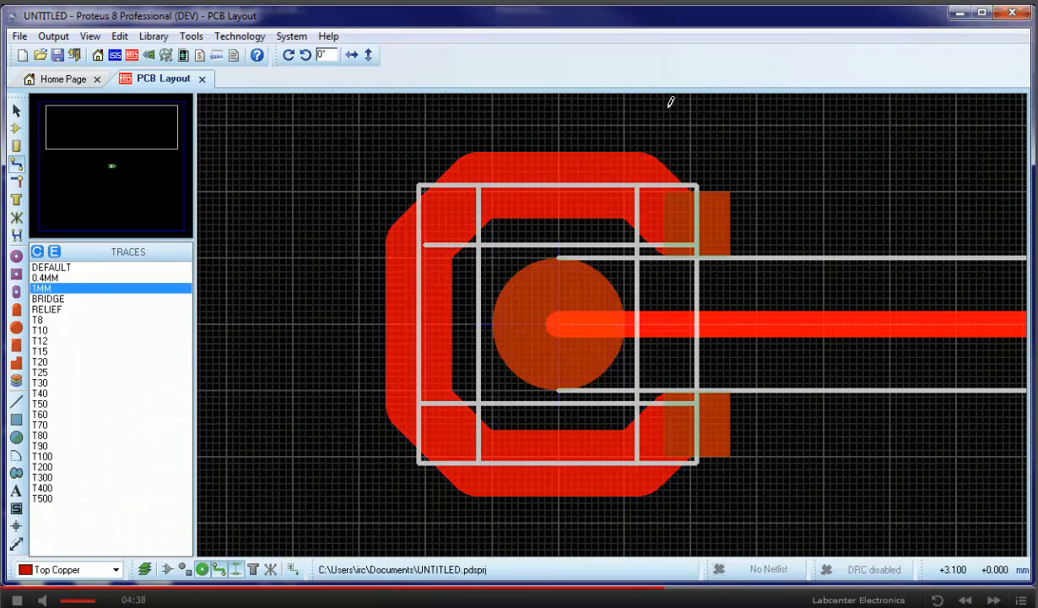
pyautogui.scroll(-2, 793, 290)
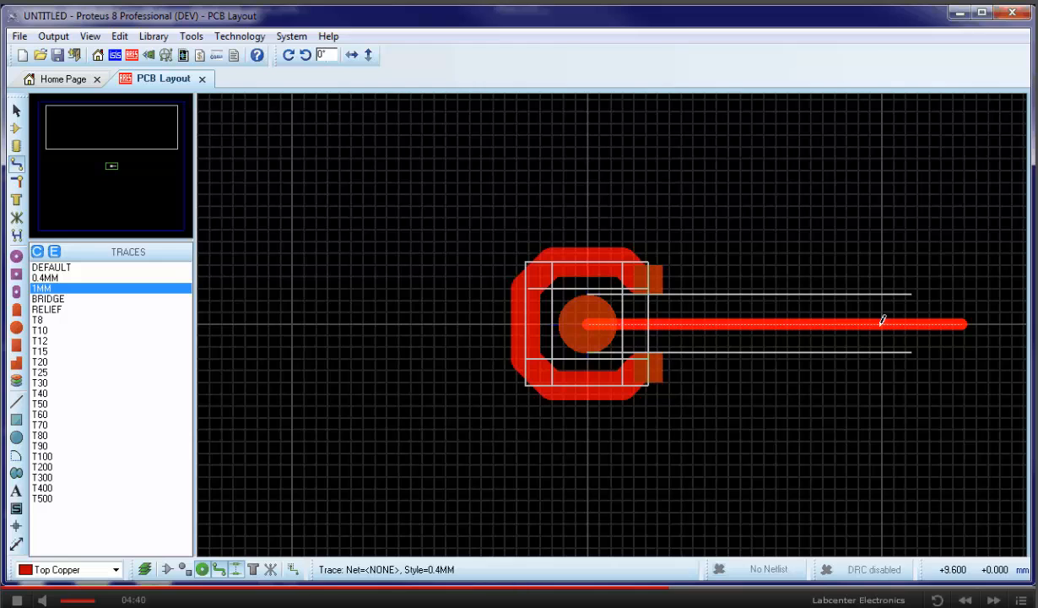
pyautogui.rightClick(966, 323)
pyautogui.click(960, 324)
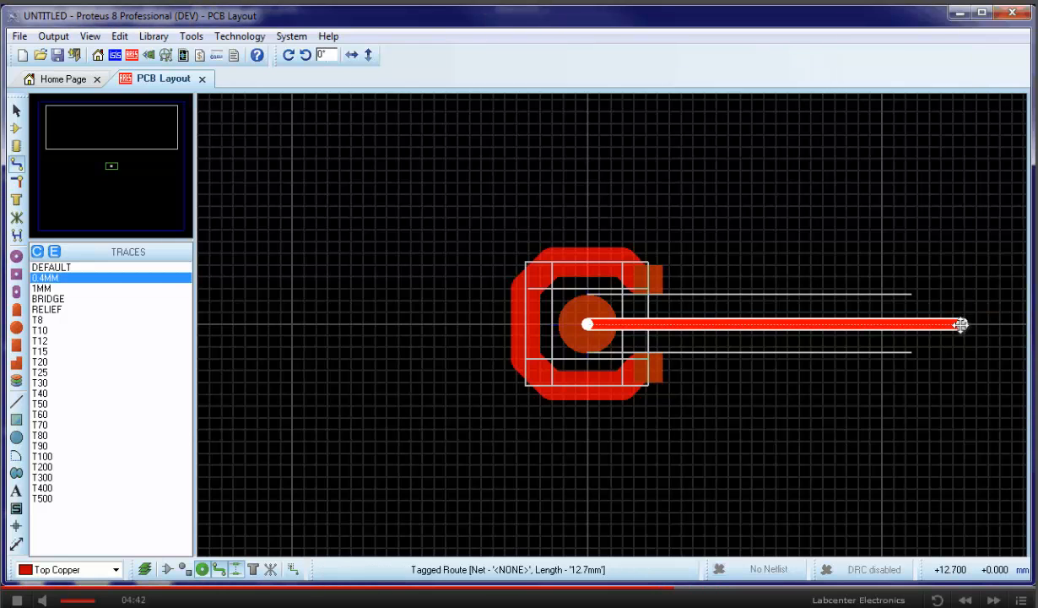
pyautogui.moveTo(961, 324); pyautogui.dragTo(626, 322)
pyautogui.scroll(2, 675, 329)
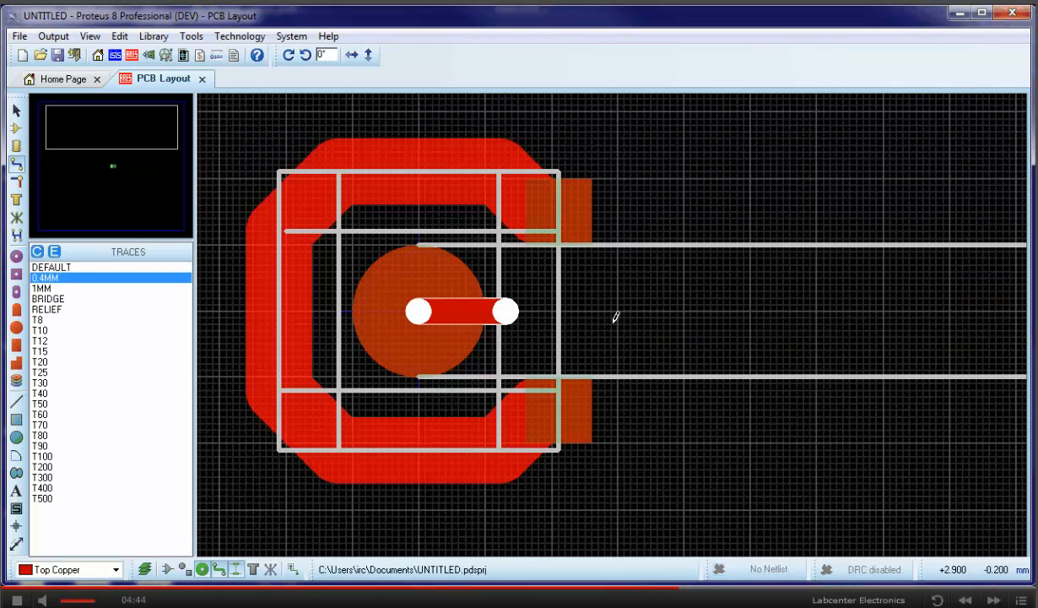
pyautogui.click(752, 424)
# Place a 0.4MM_NOPASTE rectangular SMT pad at (+2.1, 0) mm, midway between the two 1 mm square pads
pyautogui.click(16, 345)
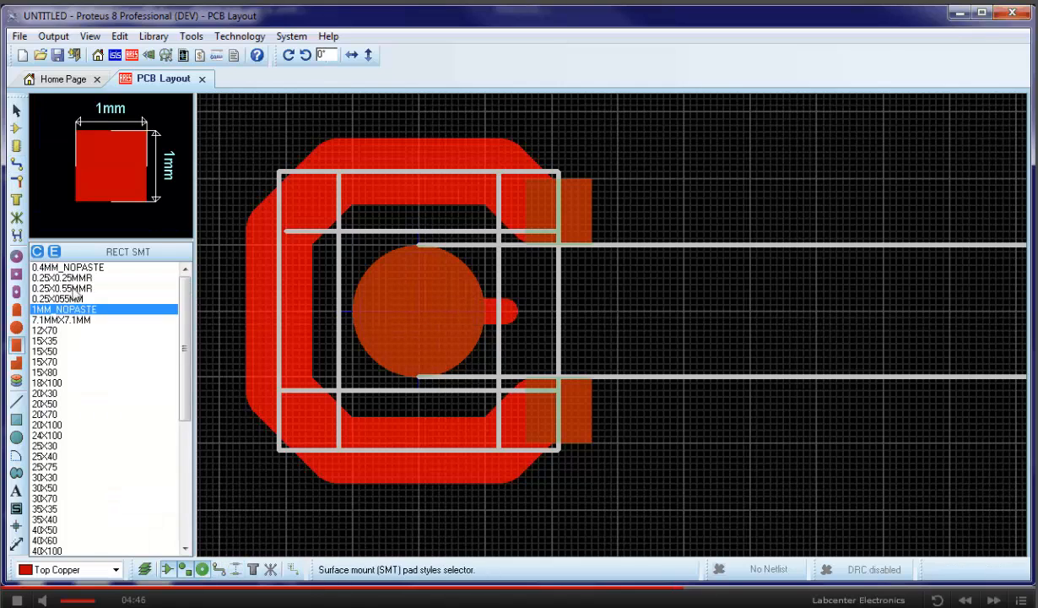
pyautogui.click(89, 268)
pyautogui.click(563, 308)
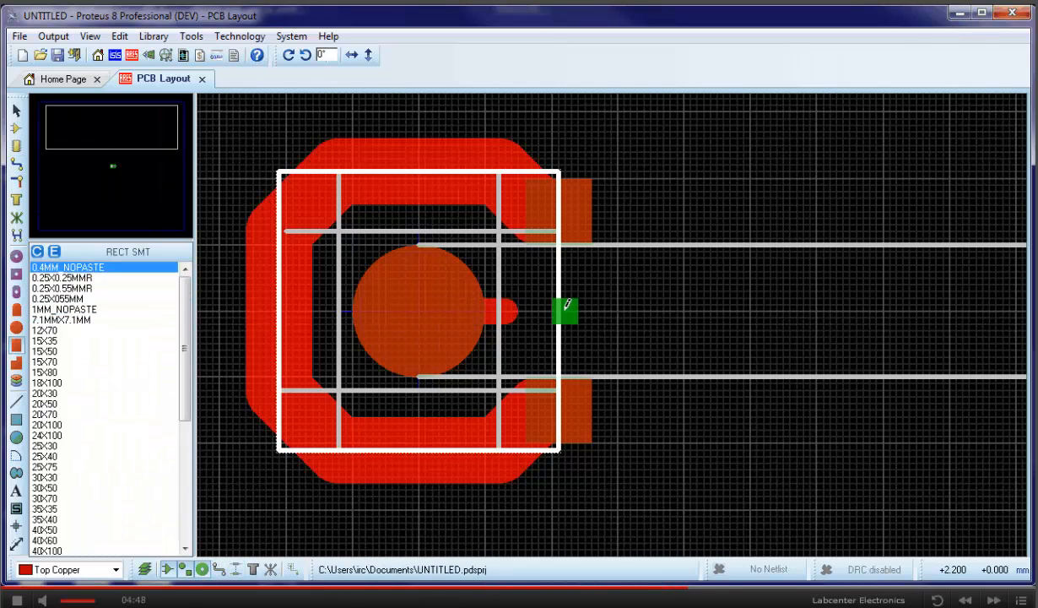
pyautogui.scroll(1, 561, 310)
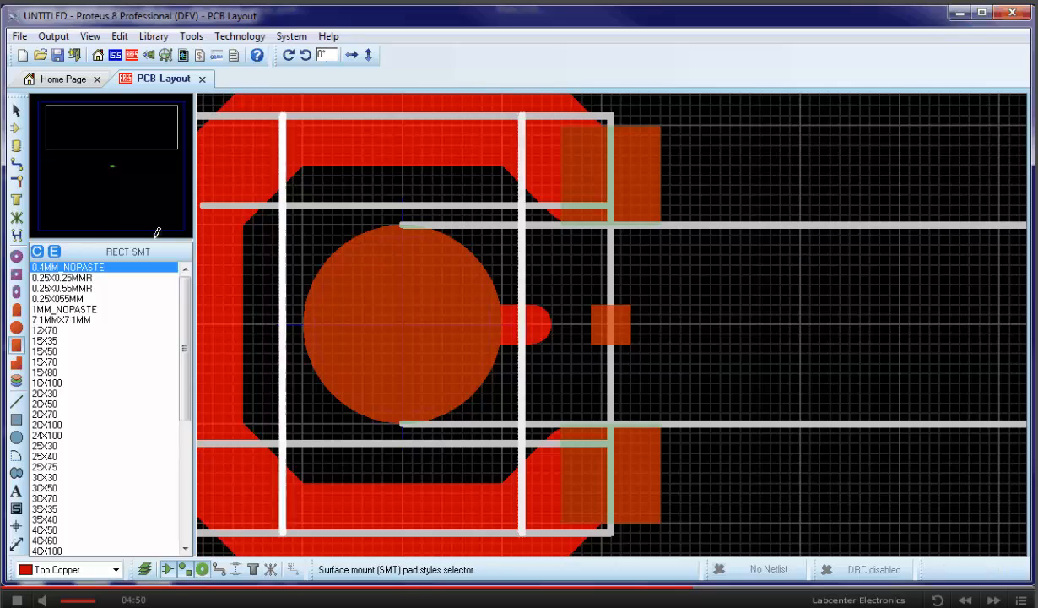
# Route a 0.4MM trace from the end of the short central trace to the 0.4 mm square pad
pyautogui.click(17, 165)
pyautogui.click(402, 325)
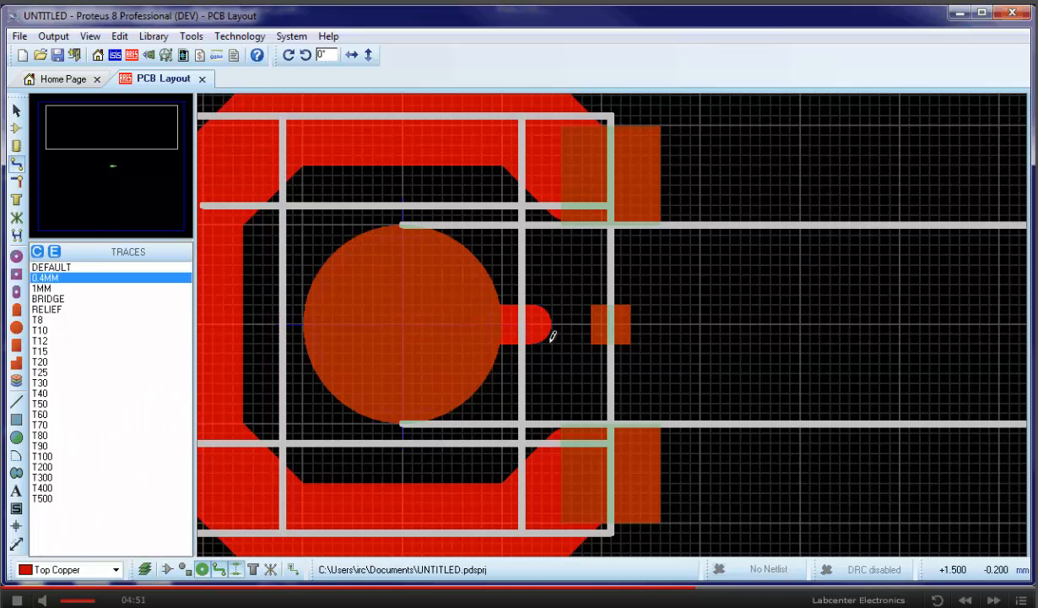
pyautogui.click(592, 326)
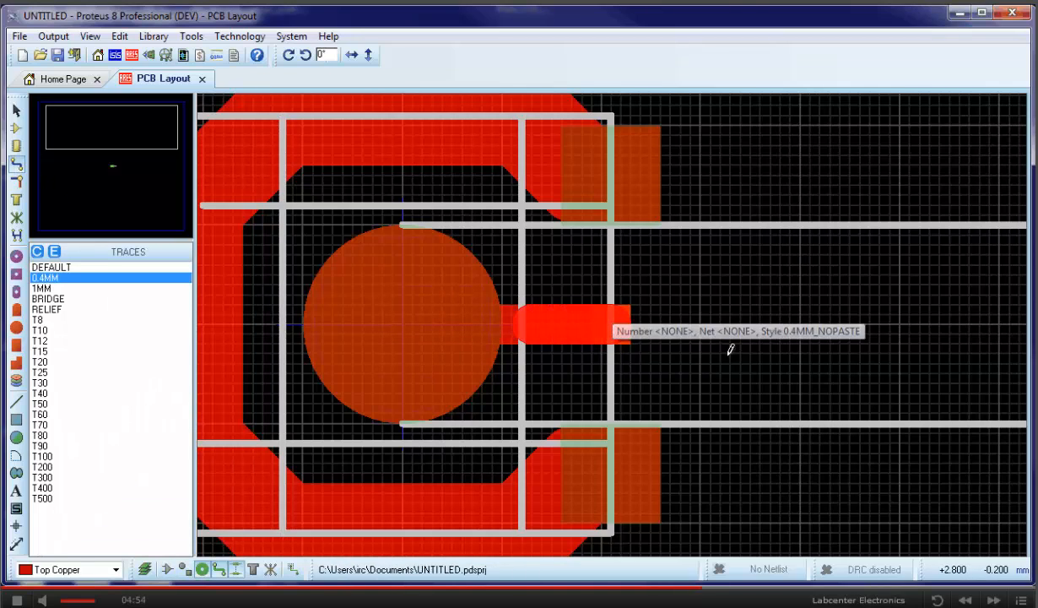
# Assign pin number 1 to the upper 1MM_NOPASTE square pad
pyautogui.click(16, 344)
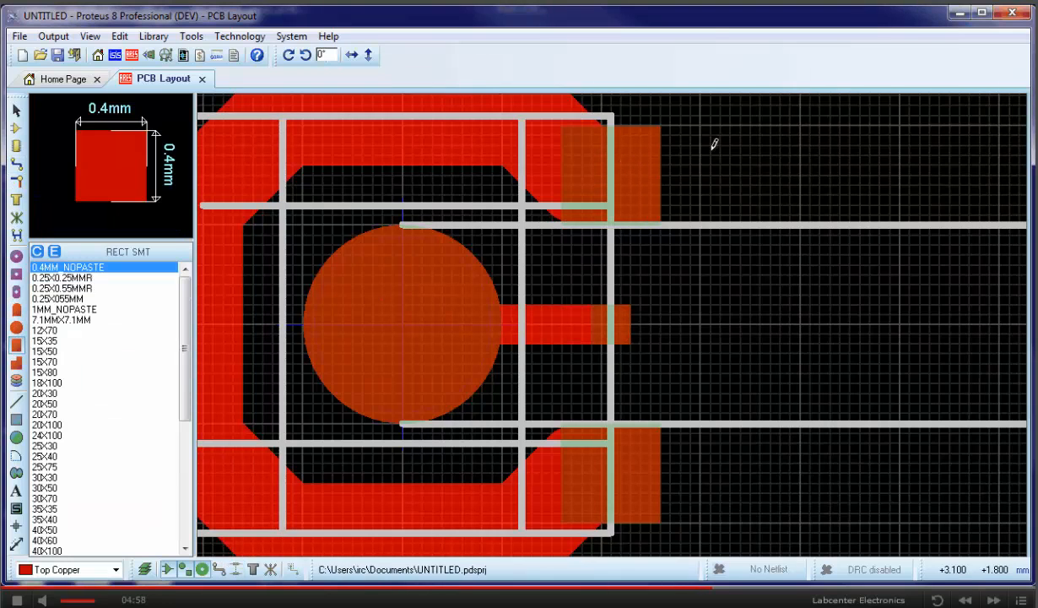
pyautogui.rightClick(614, 168)
pyautogui.click(642, 205)
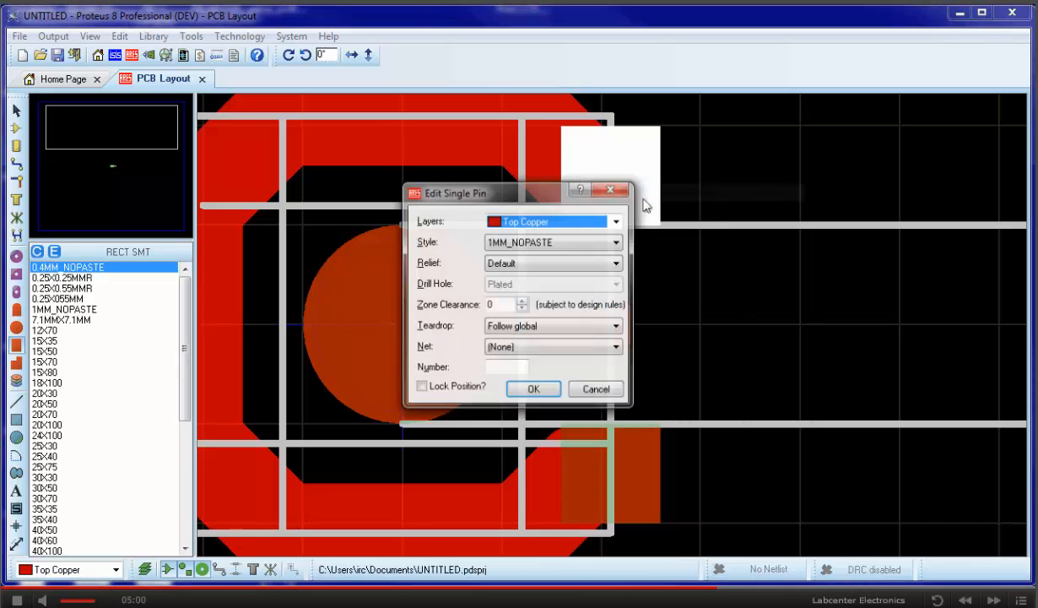
pyautogui.click(502, 367)
pyautogui.write('1')
pyautogui.click(533, 389)
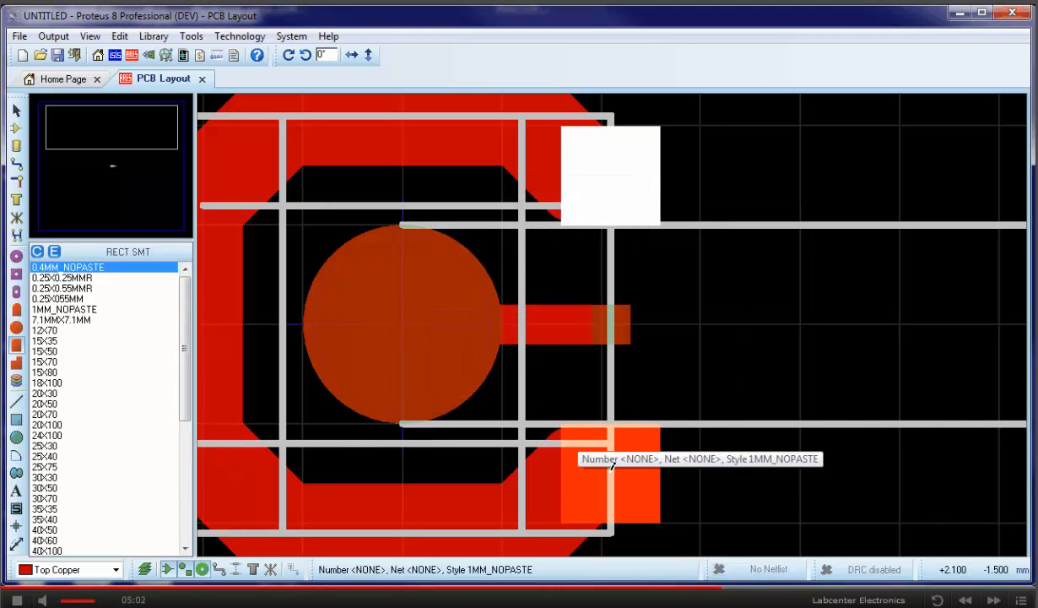
# Assign pin number 1 to the lower 1MM_NOPASTE square pad
pyautogui.rightClick(628, 463)
pyautogui.click(668, 235)
pyautogui.click(510, 367)
pyautogui.write('2')
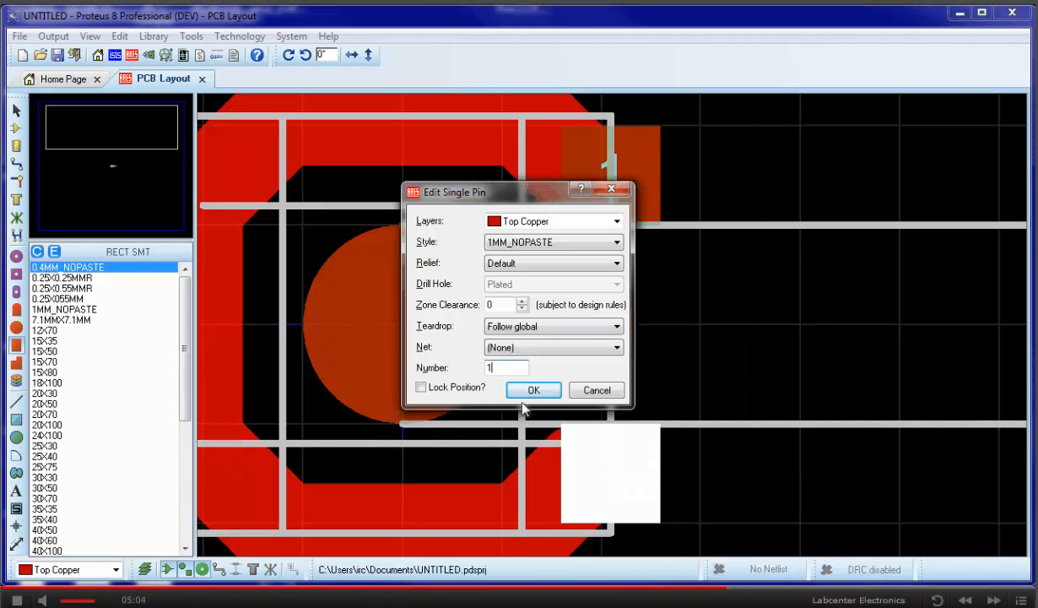
pyautogui.click(533, 389)
# Assign pin number 2 to the 0.4MM_NOPASTE square pad
pyautogui.rightClick(608, 329)
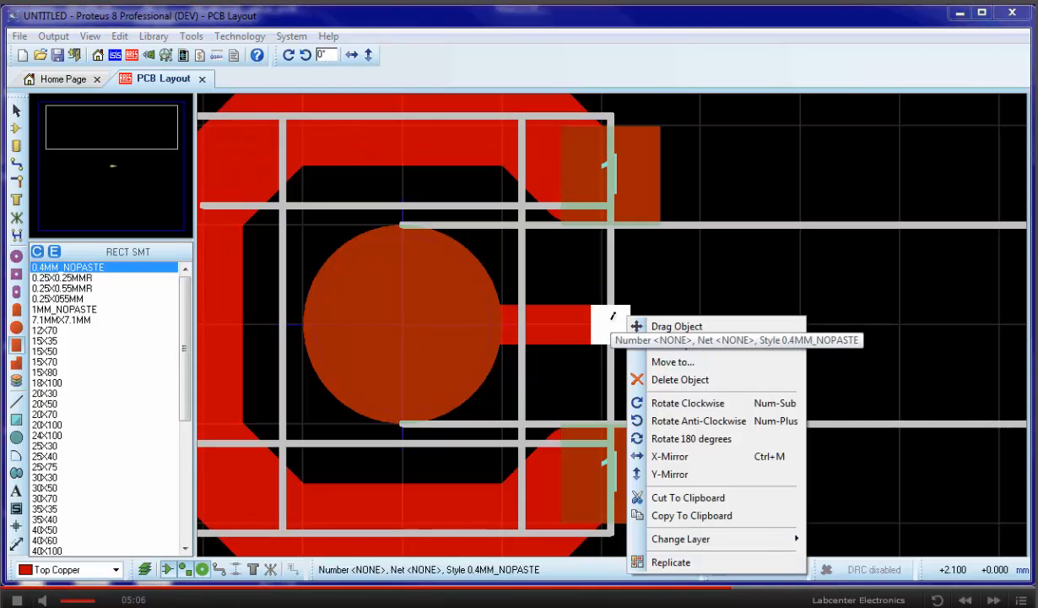
pyautogui.click(676, 342)
pyautogui.click(502, 368)
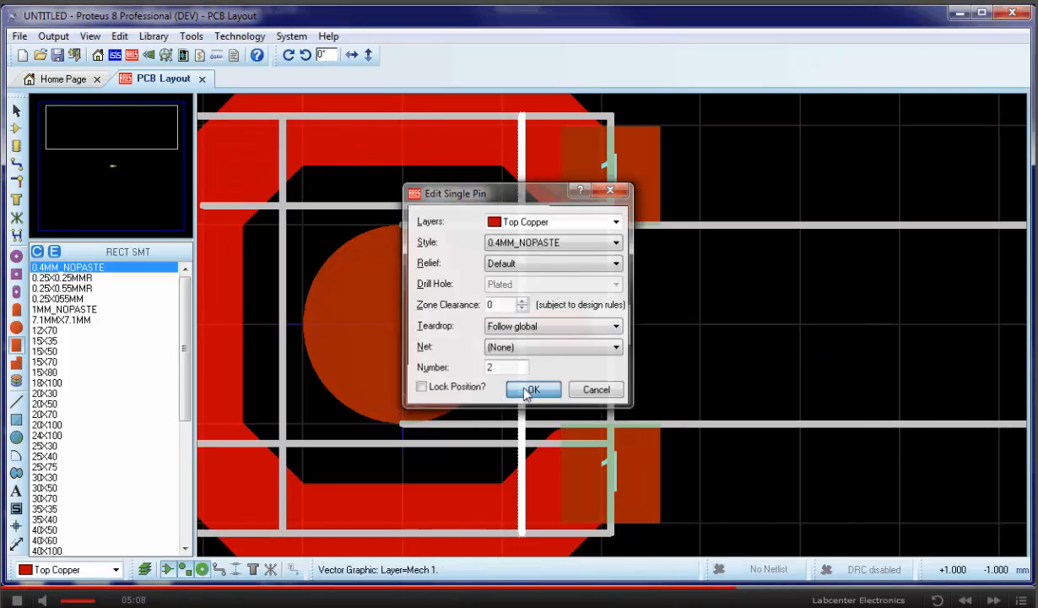
pyautogui.click(532, 390)
# Assign pin number 2 to the central 2MM_NOPASTE round pad
pyautogui.rightClick(405, 314)
pyautogui.click(460, 343)
pyautogui.click(506, 368)
pyautogui.write('2')
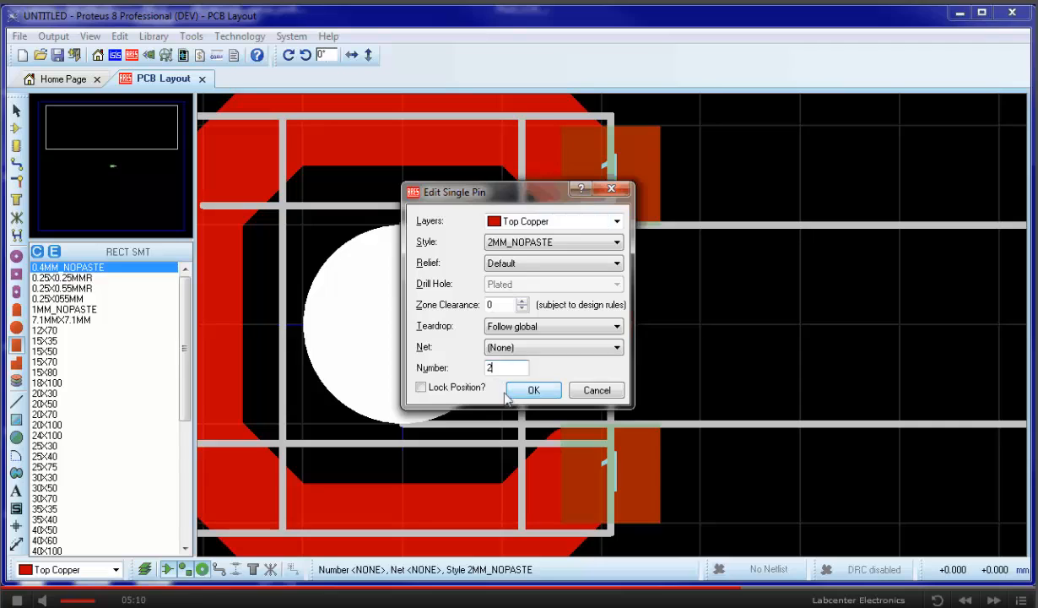
pyautogui.click(519, 390)
# Start a 2D graphics path on the Top Resist layer around the ring's upper outer edge, through (+1.4, +2.7) and (-1.4, +2.7) mm
pyautogui.scroll(-2, 706, 353)
pyautogui.click(20, 473)
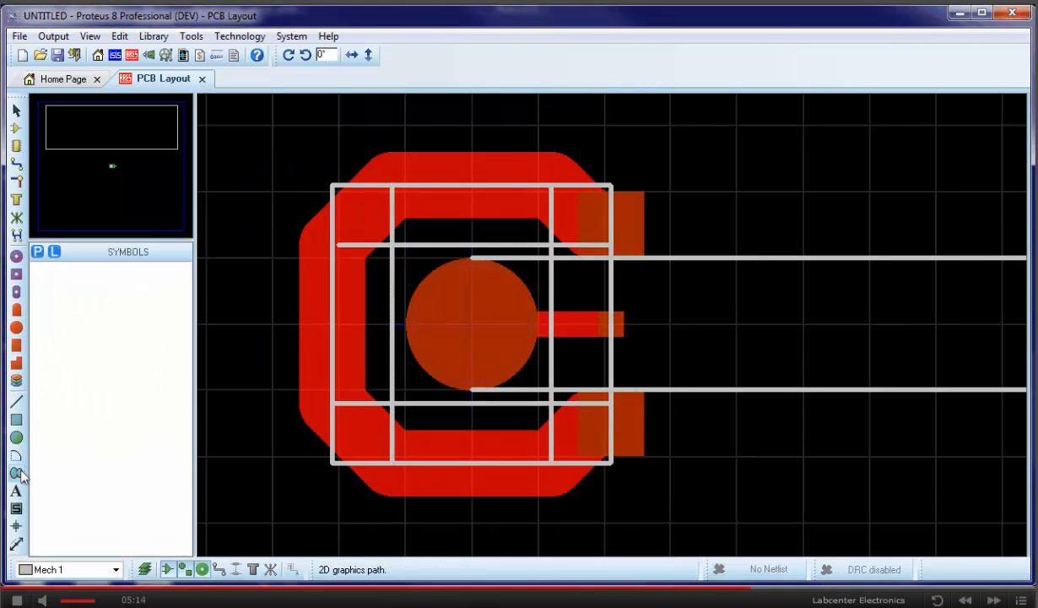
pyautogui.click(20, 474)
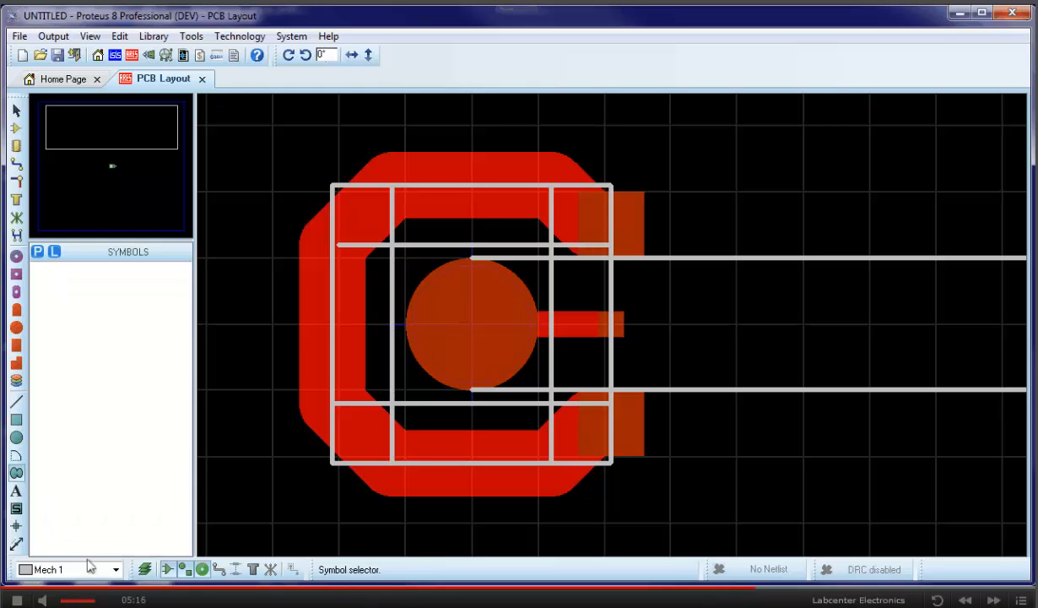
pyautogui.click(119, 573)
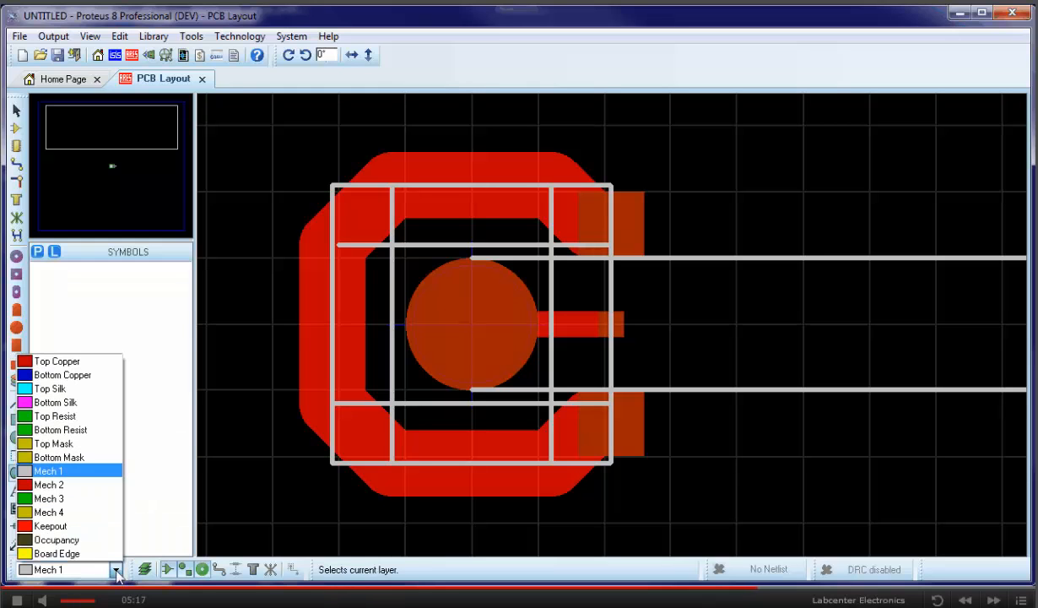
pyautogui.click(72, 422)
pyautogui.scroll(2, 621, 194)
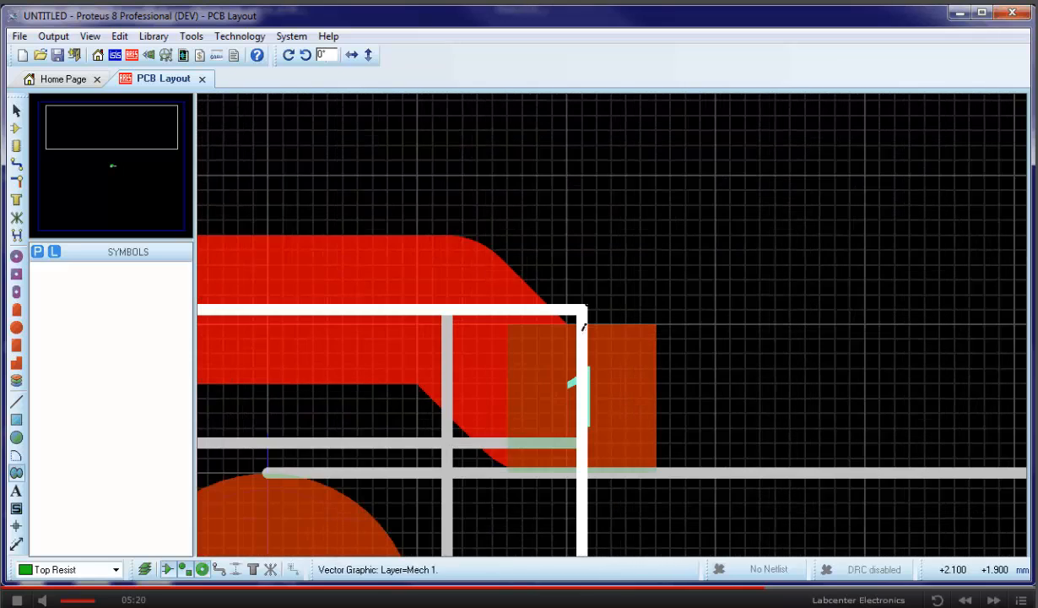
pyautogui.click(566, 304)
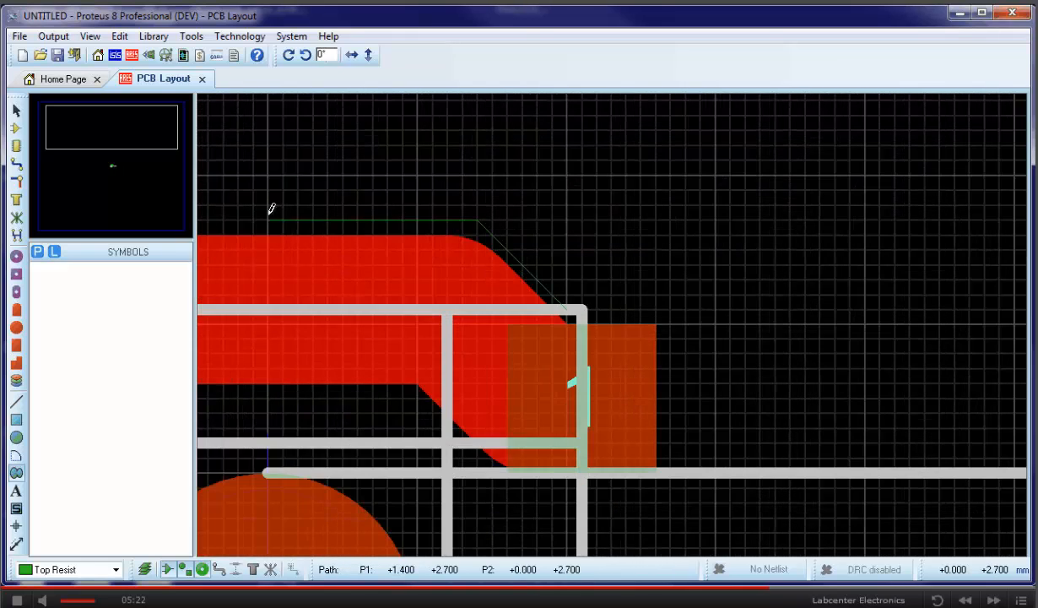
pyautogui.scroll(-2, 271, 210)
pyautogui.scroll(2, 463, 282)
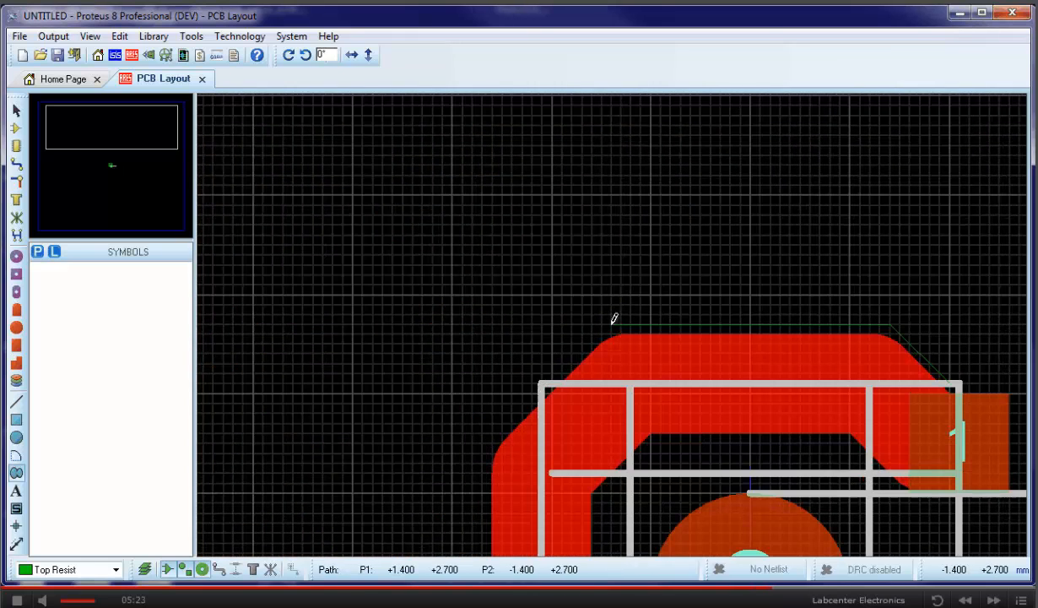
pyautogui.click(487, 444)
# Continue the resist path around the ring's outer side and lower edge, through (-2.7, -1.4) to (+1.4, -2.7) mm
pyautogui.scroll(-2, 555, 397)
pyautogui.click(580, 416)
pyautogui.scroll(2, 580, 416)
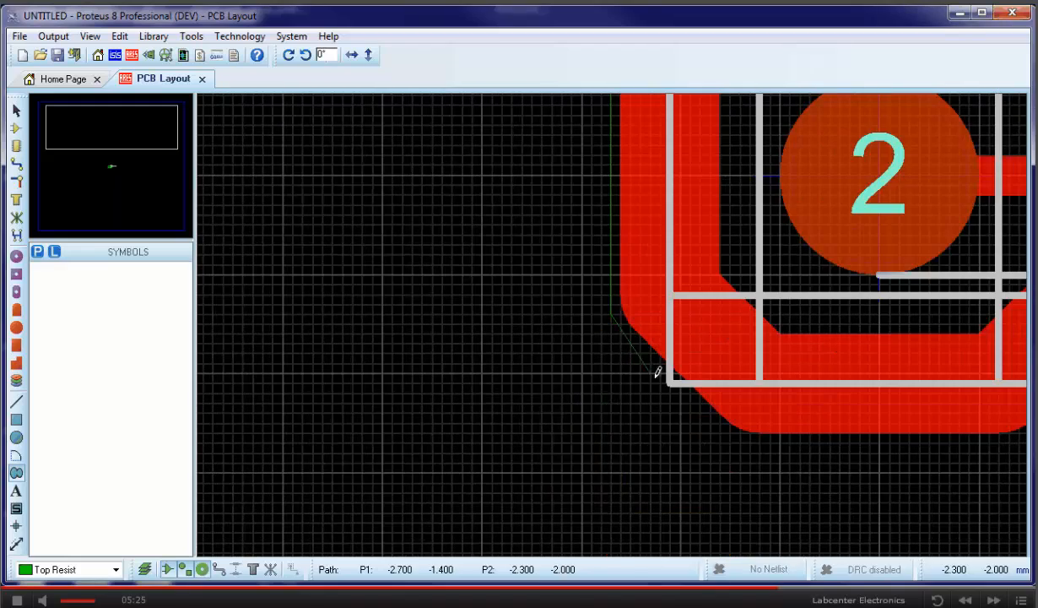
pyautogui.click(748, 439)
pyautogui.scroll(-1, 747, 438)
pyautogui.scroll(2, 729, 352)
pyautogui.click(883, 400)
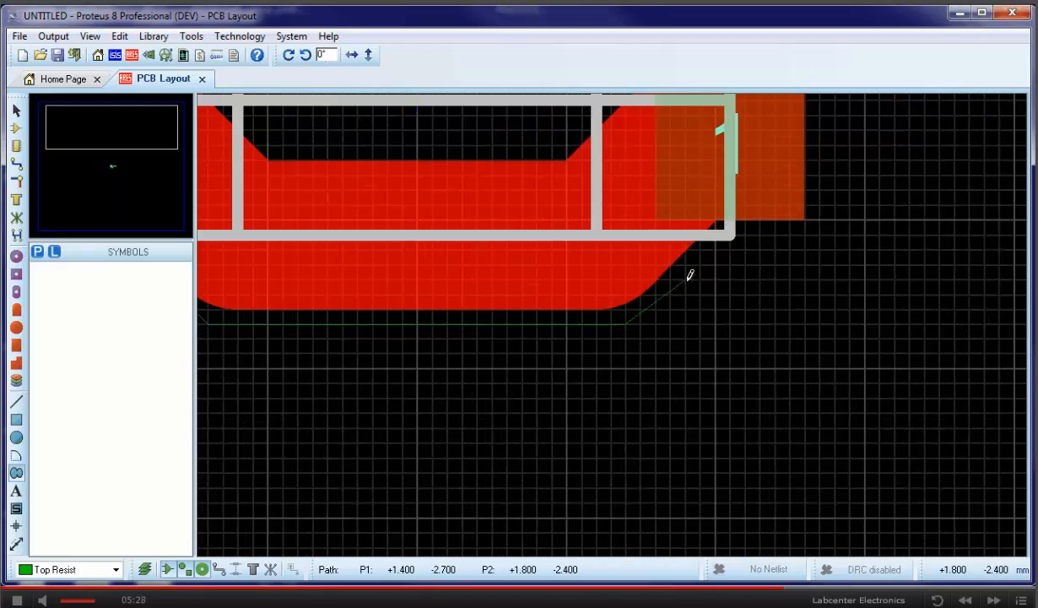
# Close the resist path through (+2.1, -2.1) mm and across the ring's open side to its starting point
pyautogui.click(931, 359)
pyautogui.scroll(-2, 931, 359)
pyautogui.scroll(-1, 936, 253)
pyautogui.scroll(1, 940, 135)
pyautogui.scroll(2, 609, 314)
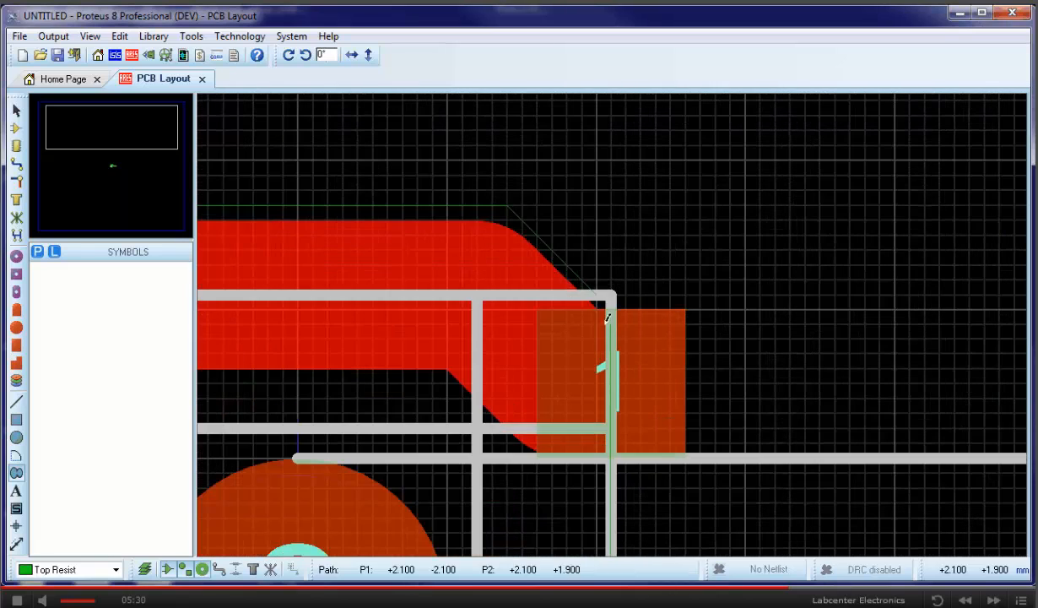
pyautogui.click(613, 296)
pyautogui.scroll(-3, 551, 267)
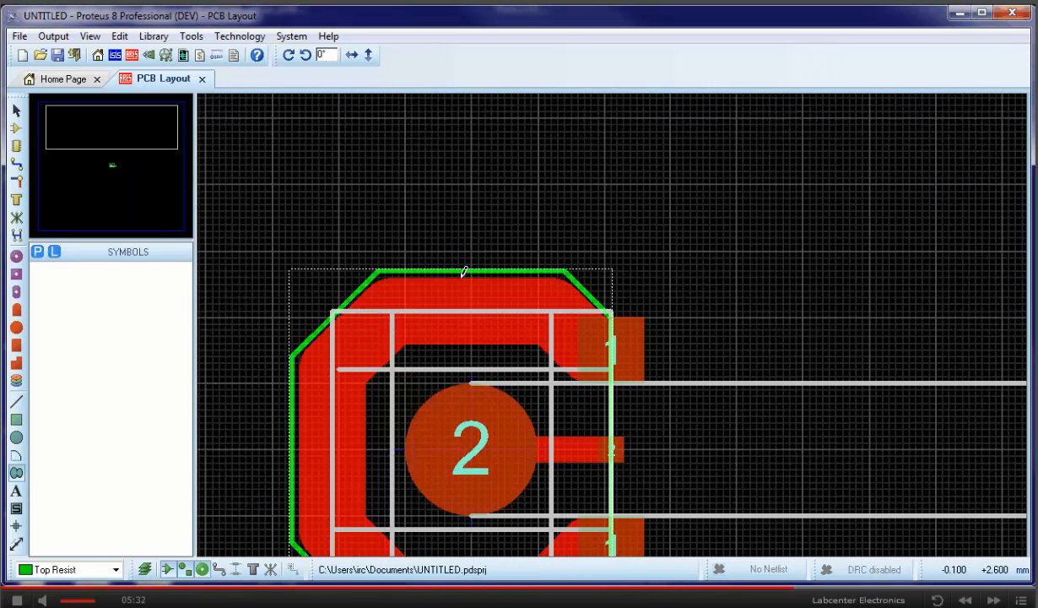
# Set the fill style of the Top Resist path to Solid for this graphic only
pyautogui.rightClick(482, 274)
pyautogui.click(506, 293)
pyautogui.click(497, 301)
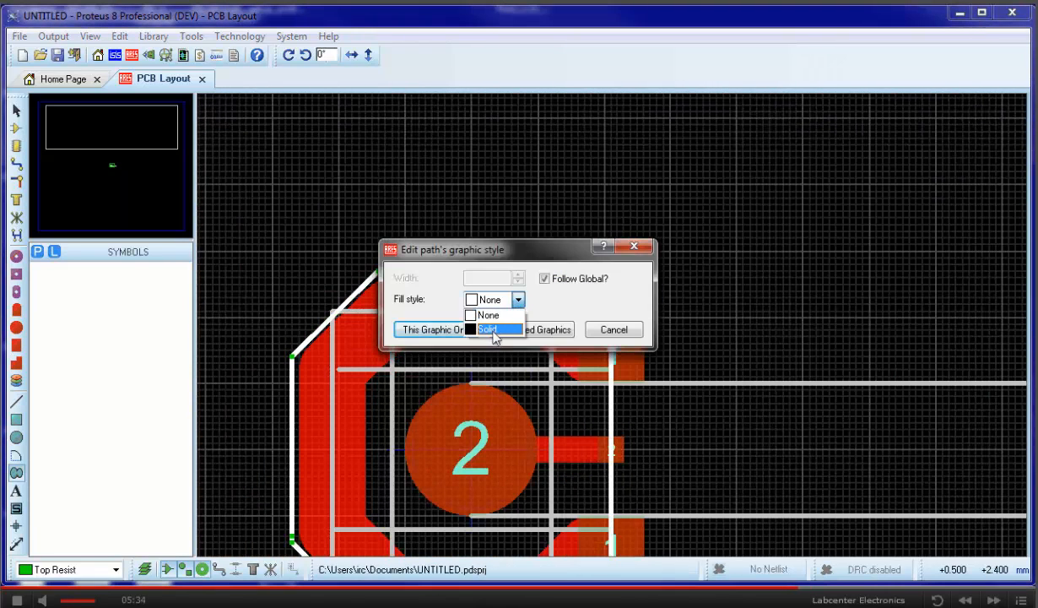
pyautogui.click(490, 329)
pyautogui.click(450, 331)
# Draw a Board Edge rectangle enclosing the footprint and extending well past the ends of the two long guide lines
pyautogui.press('F7')
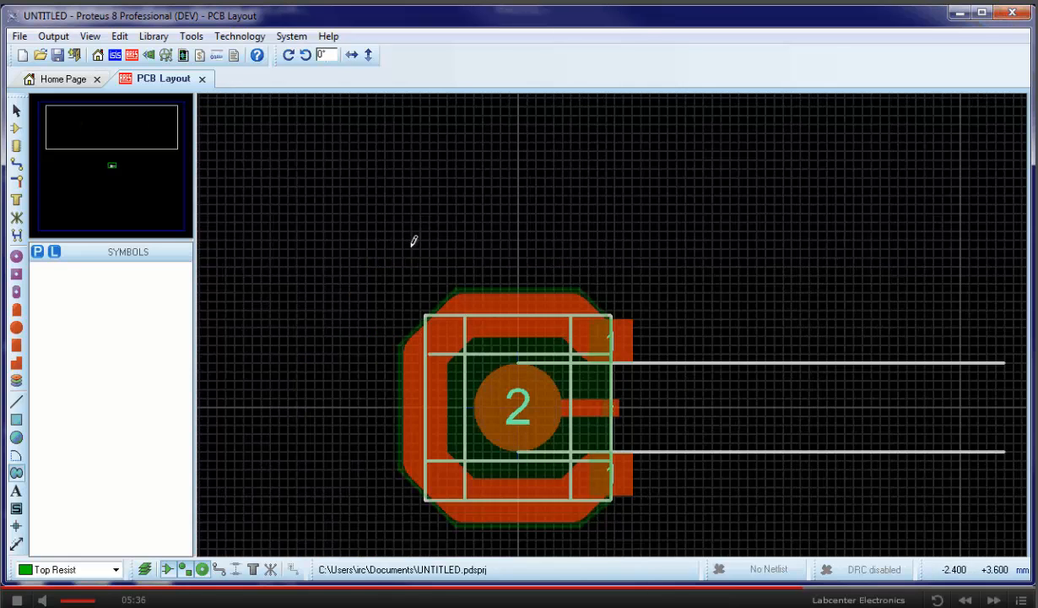
pyautogui.press('F5')
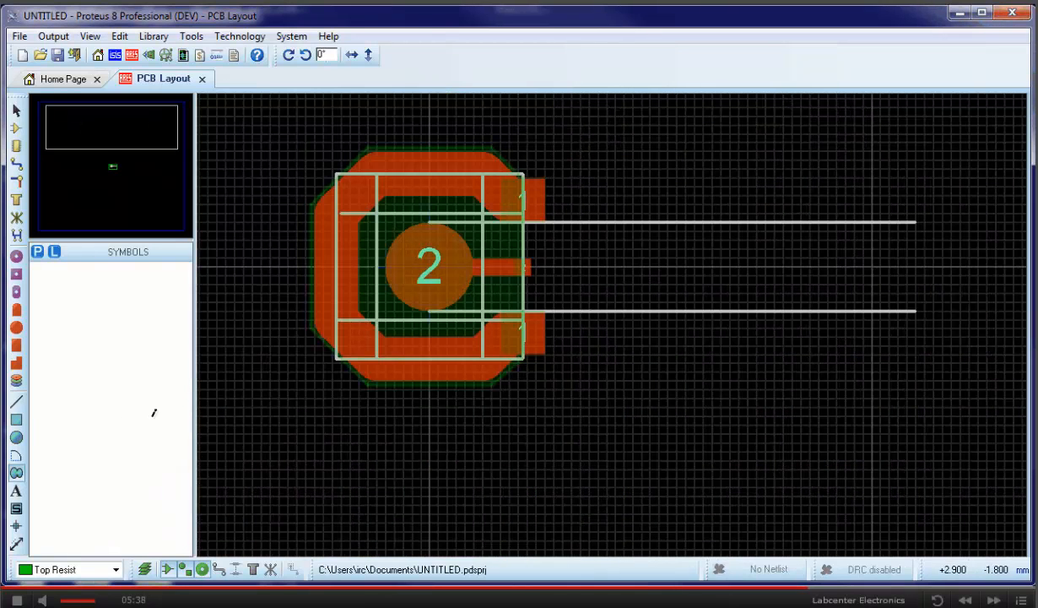
pyautogui.click(117, 570)
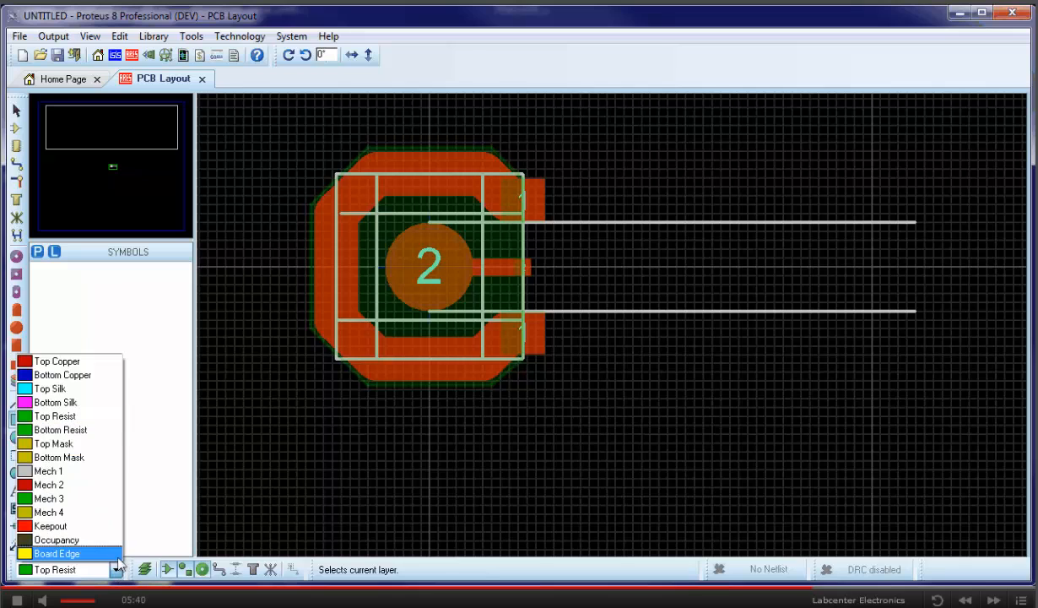
pyautogui.click(67, 554)
pyautogui.press('F7')
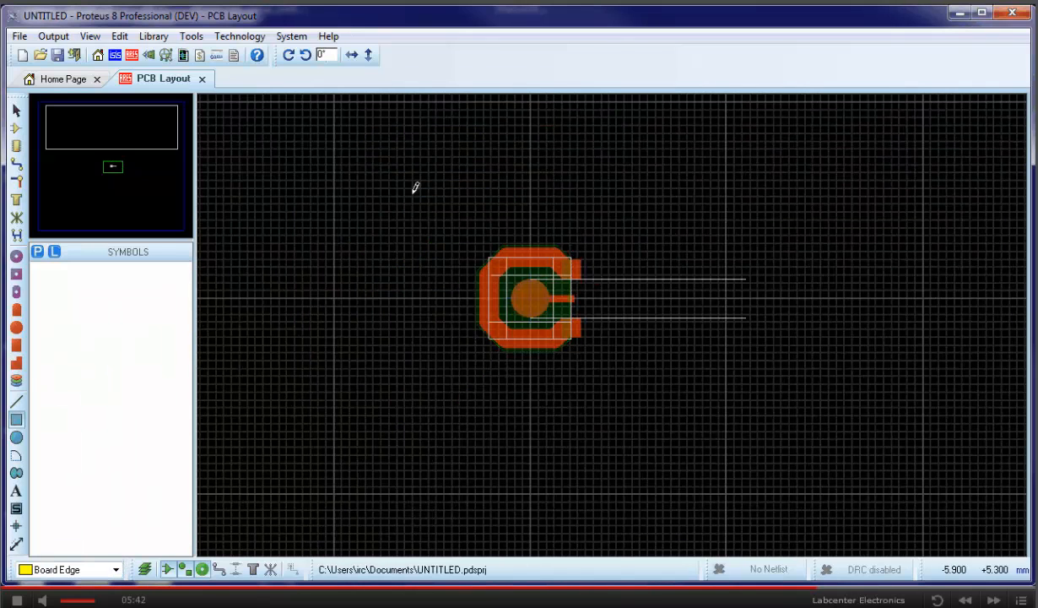
pyautogui.moveTo(413, 196); pyautogui.dragTo(1025, 417)
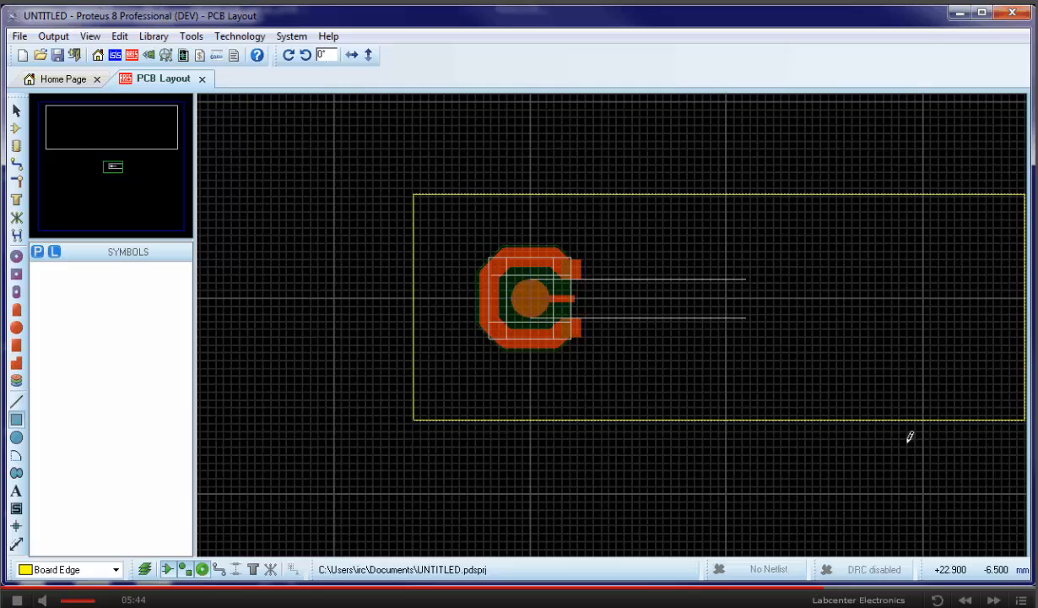
# Inspect the footprint on the board in the 3D Visualizer, and return to the layout
pyautogui.click(149, 56)
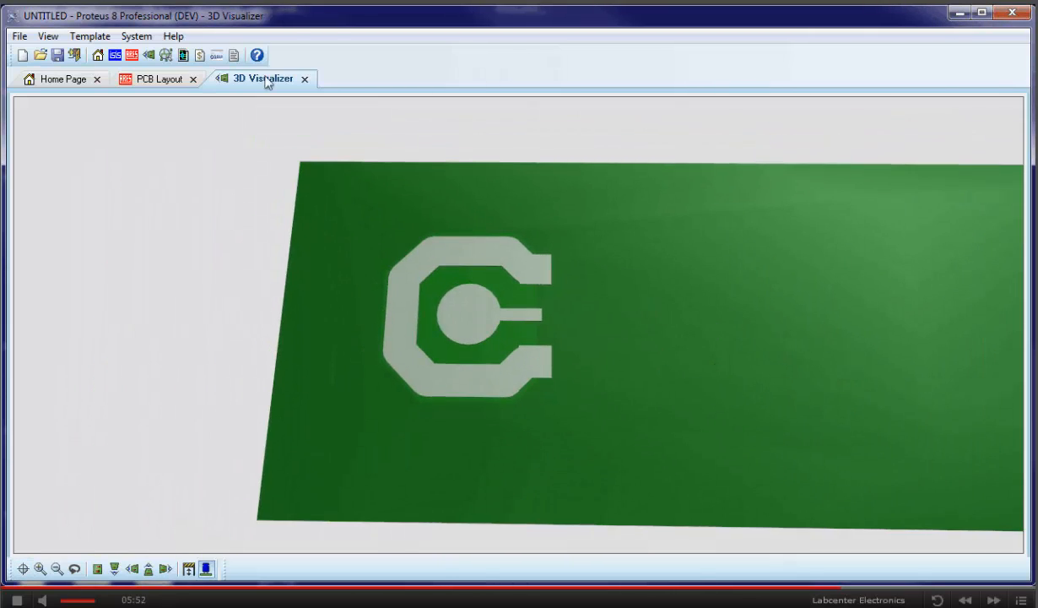
pyautogui.click(304, 78)
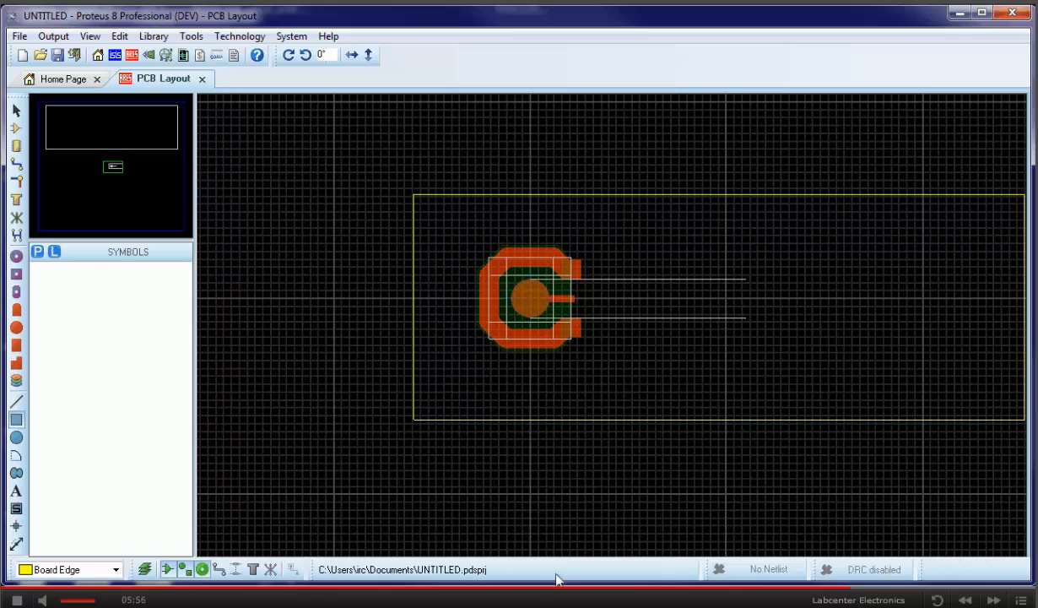
# Hide the Mech. 1 layer in the display settings
pyautogui.hotkey('ctrl', 'l')
pyautogui.moveTo(570, 59); pyautogui.dragTo(300, 71)
pyautogui.click(195, 157)
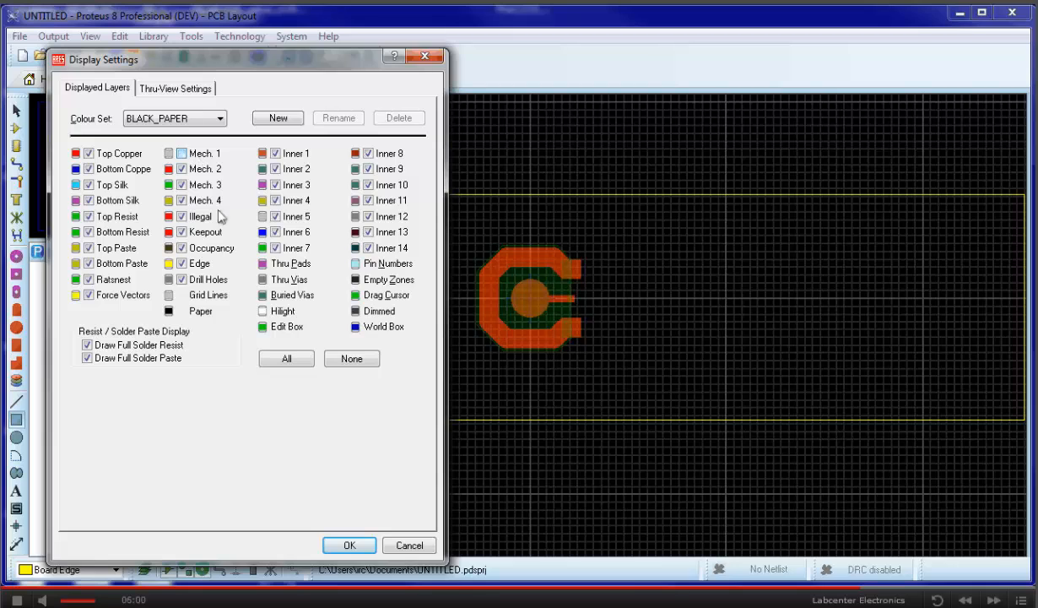
pyautogui.click(346, 545)
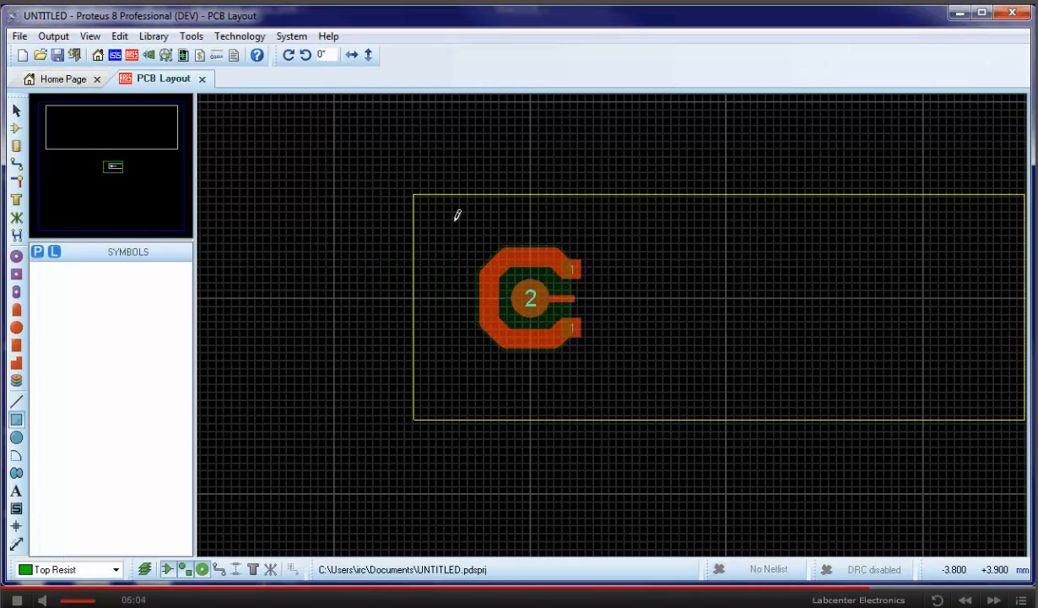
# Make Top Copper the current layer and select all the objects of the footprint
pyautogui.click(16, 114)
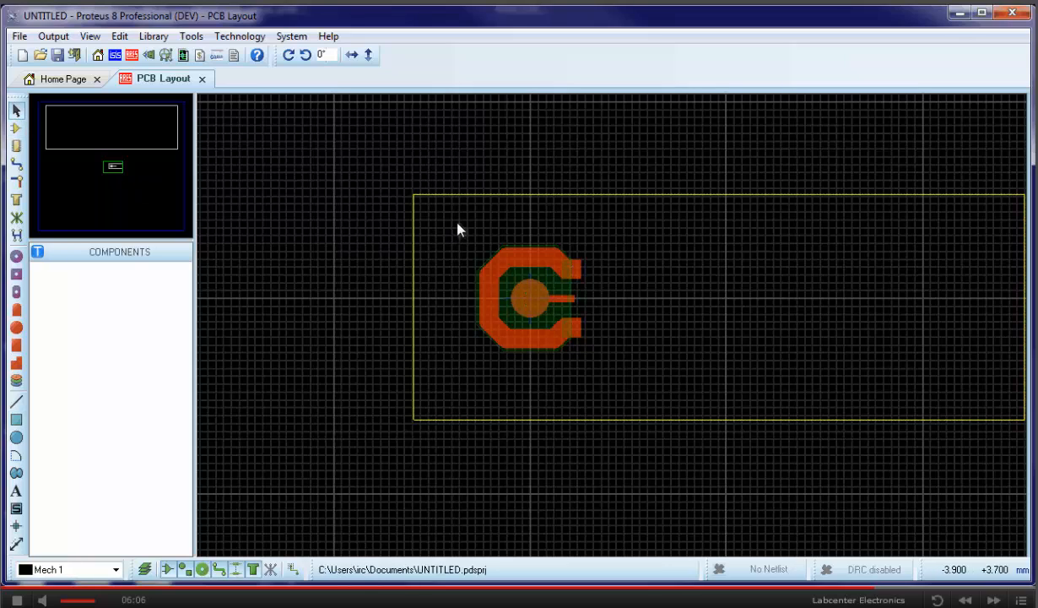
pyautogui.click(116, 570)
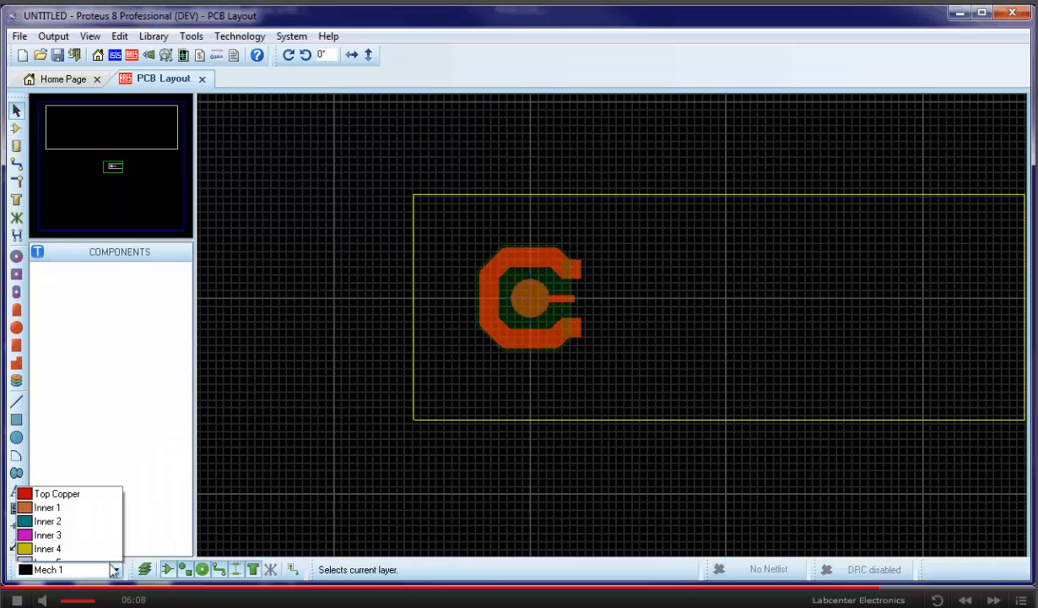
pyautogui.click(78, 170)
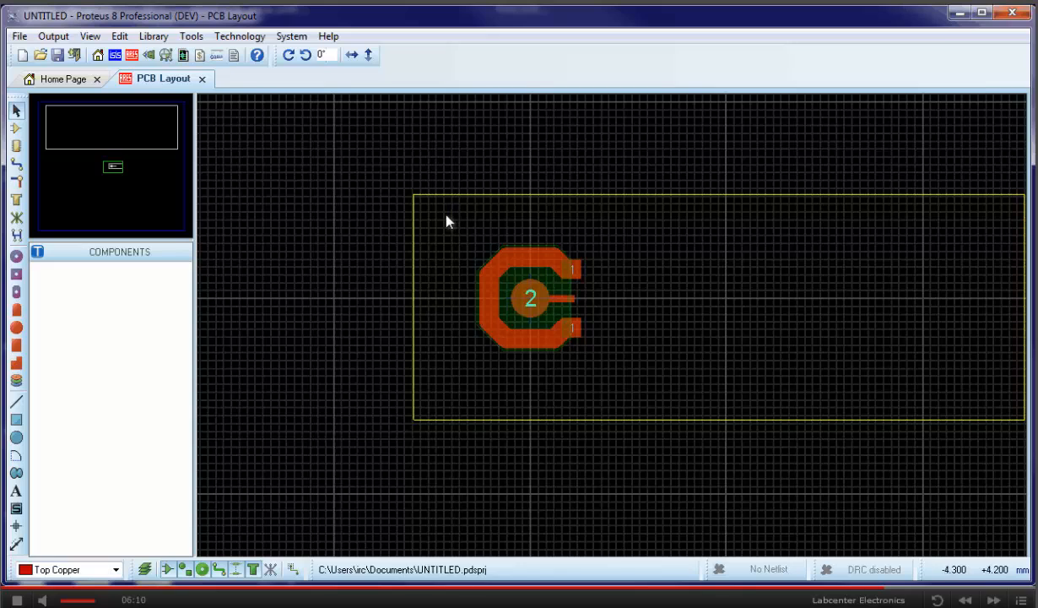
pyautogui.moveTo(445, 218); pyautogui.dragTo(622, 377)
# Make a package named BUTTONPAD from the selection in USERPKG, with category Miscellaneous, type Surface Mount and a test-button description
pyautogui.rightClick(542, 281)
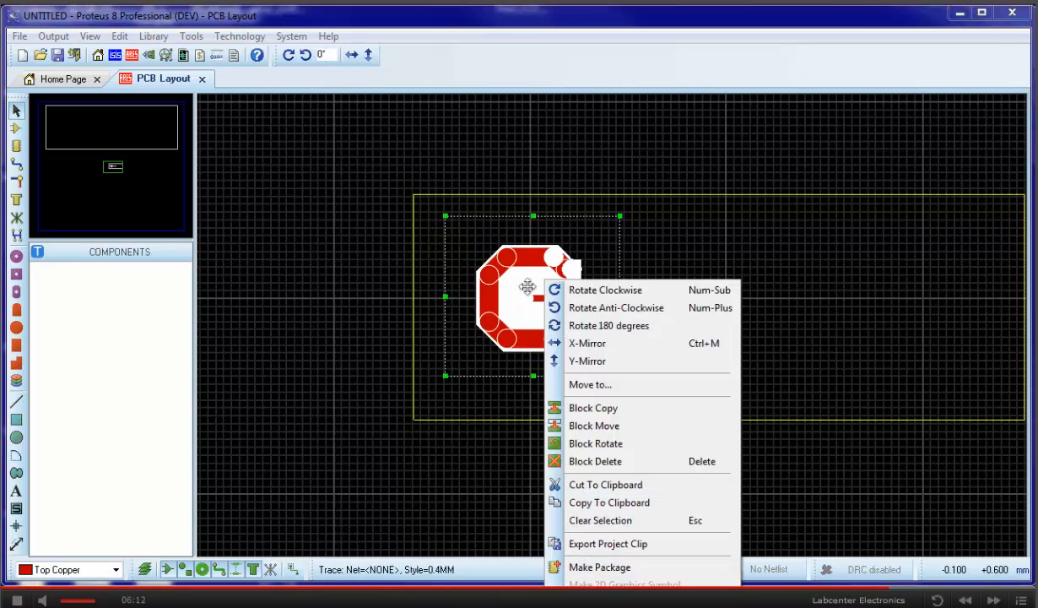
pyautogui.click(597, 568)
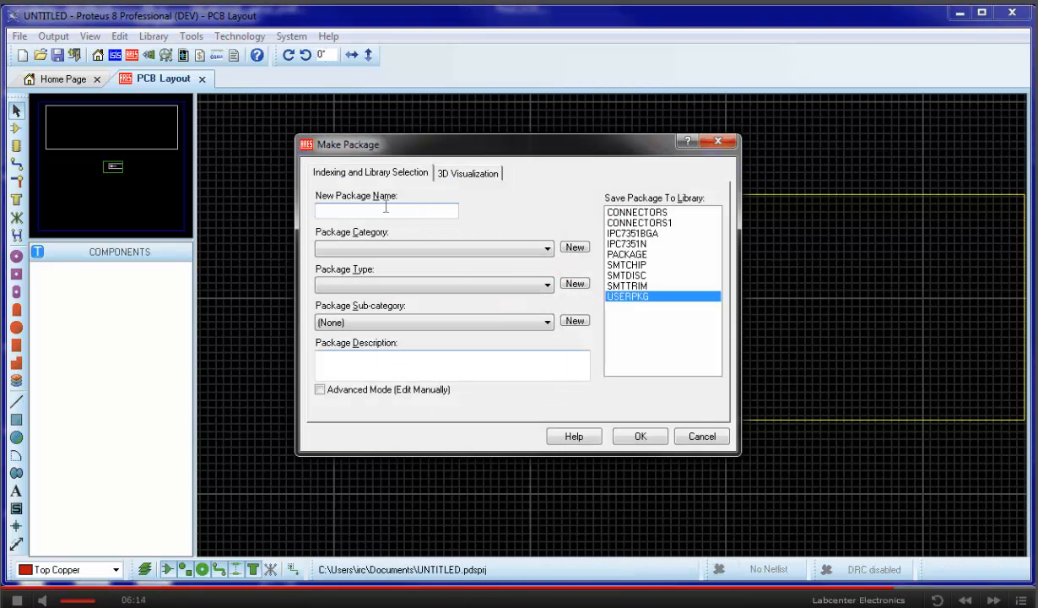
pyautogui.click(397, 248)
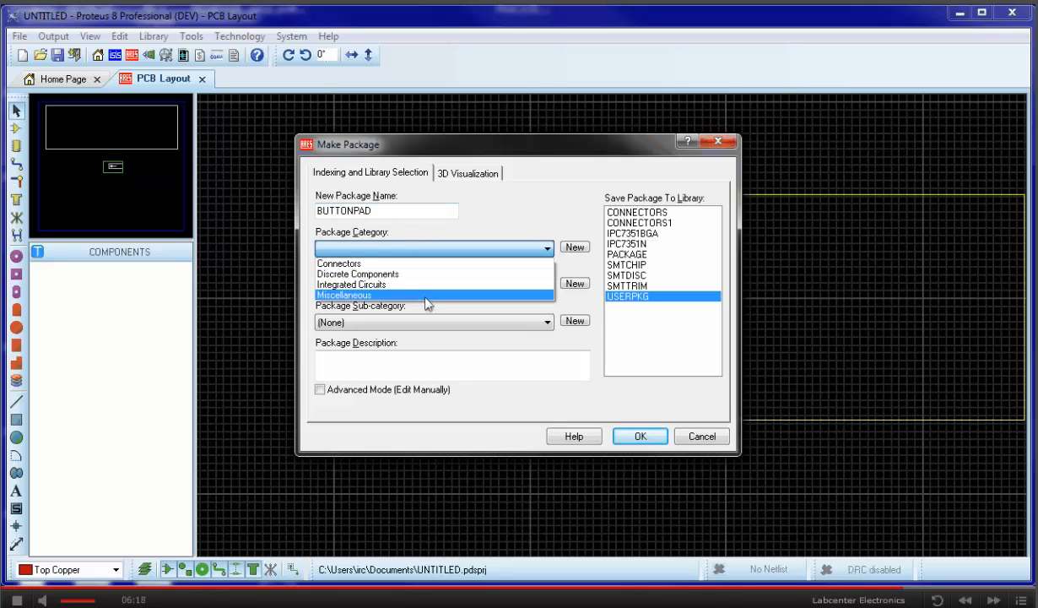
pyautogui.click(425, 295)
pyautogui.click(440, 287)
pyautogui.click(441, 298)
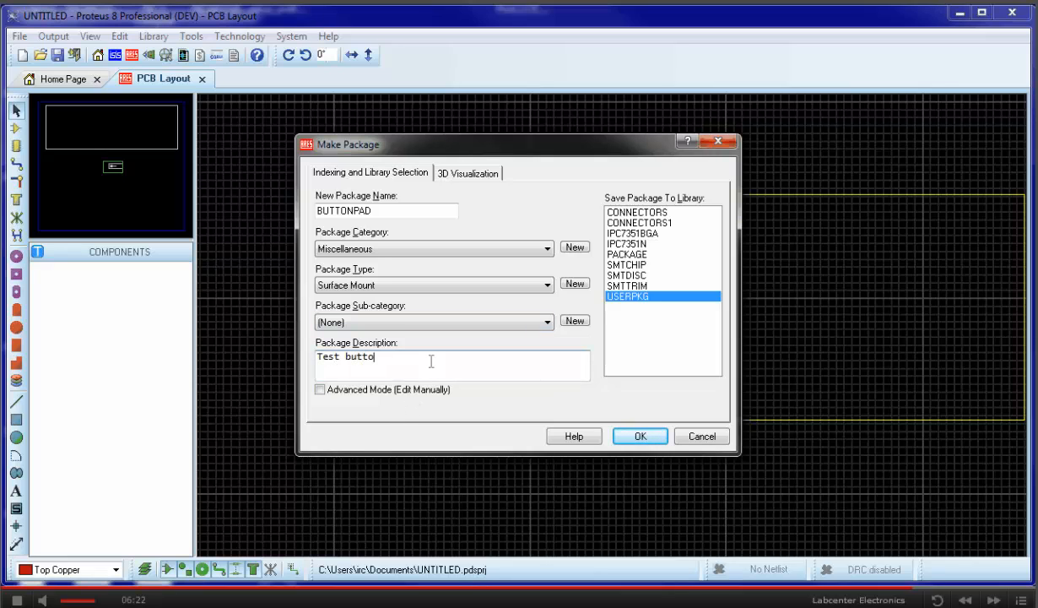
pyautogui.click(637, 435)
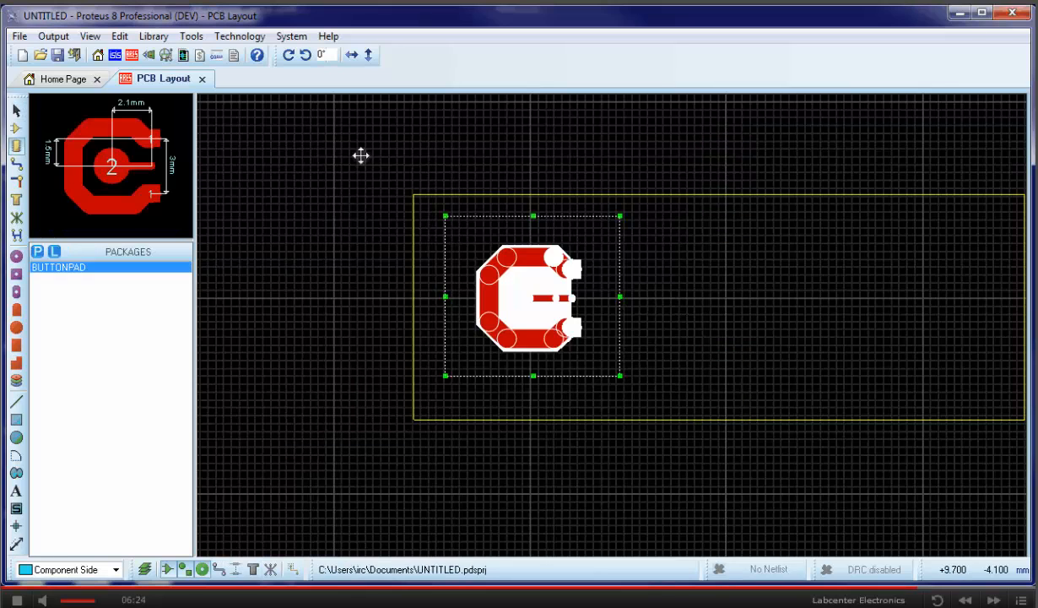
# Deselect the footprint and place a V70 via at the centre of the round pad 2
pyautogui.scroll(2, 553, 238)
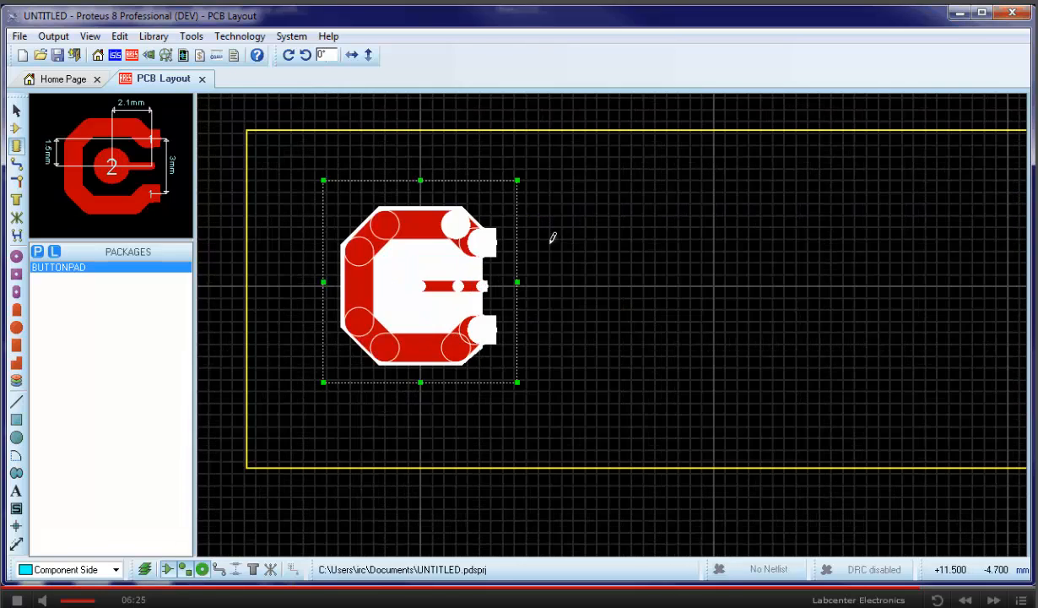
pyautogui.click(714, 346)
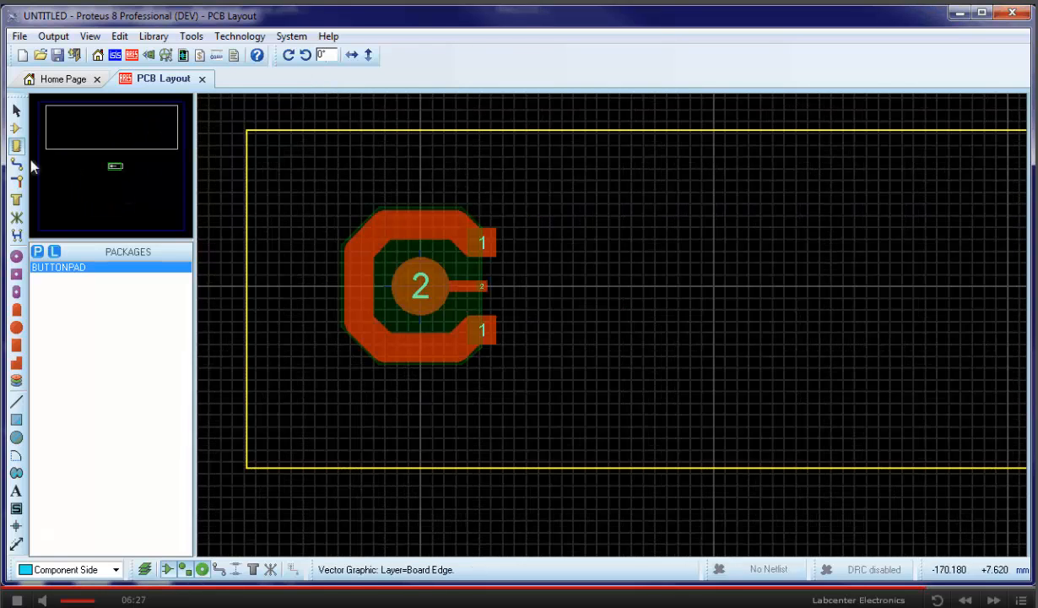
pyautogui.click(17, 182)
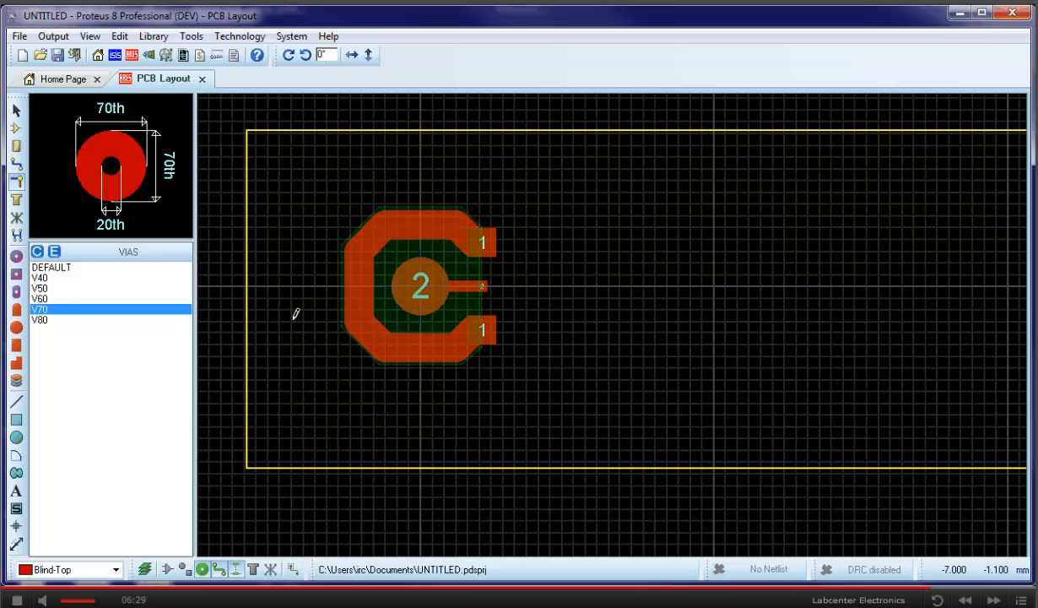
pyautogui.click(422, 287)
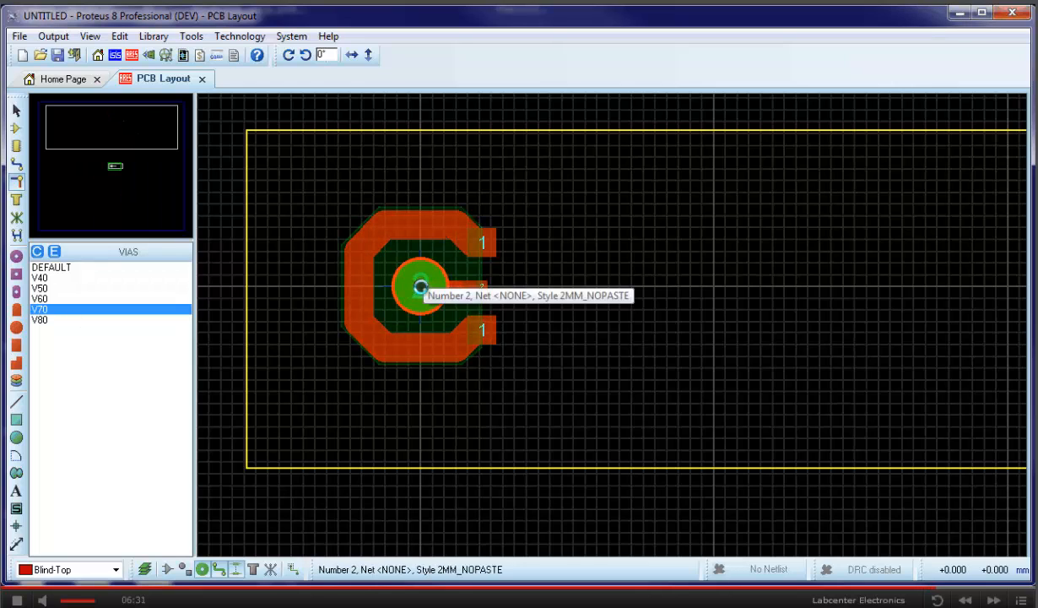
# Make a package named BUTTONPADVENTED from the whole footprint in USERPKG, with category Miscellaneous, type Through Hole and description "Vented button pad"
pyautogui.click(16, 111)
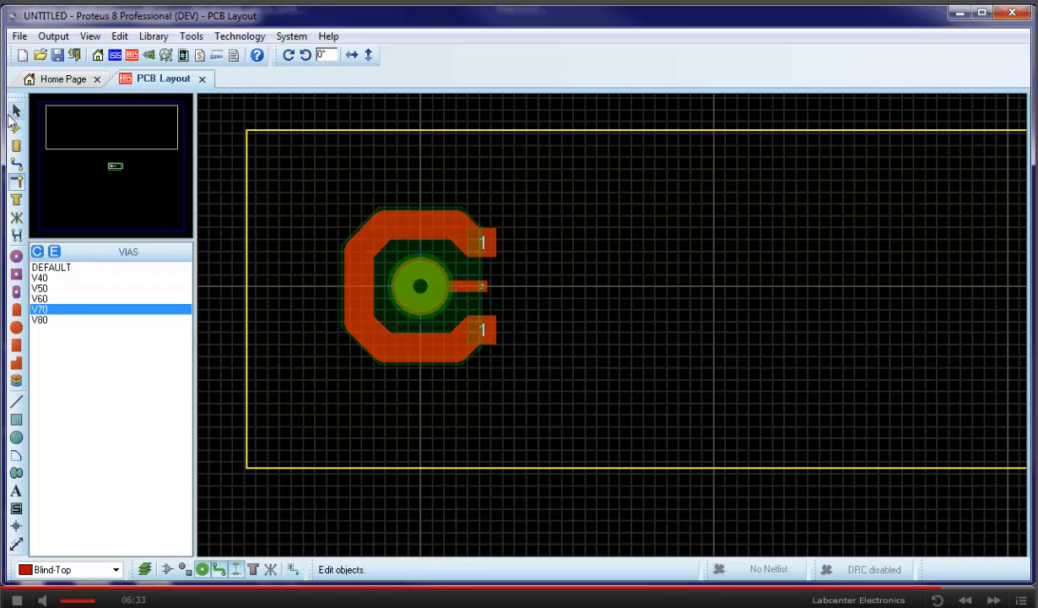
pyautogui.moveTo(306, 184); pyautogui.dragTo(541, 385)
pyautogui.rightClick(424, 260)
pyautogui.click(484, 545)
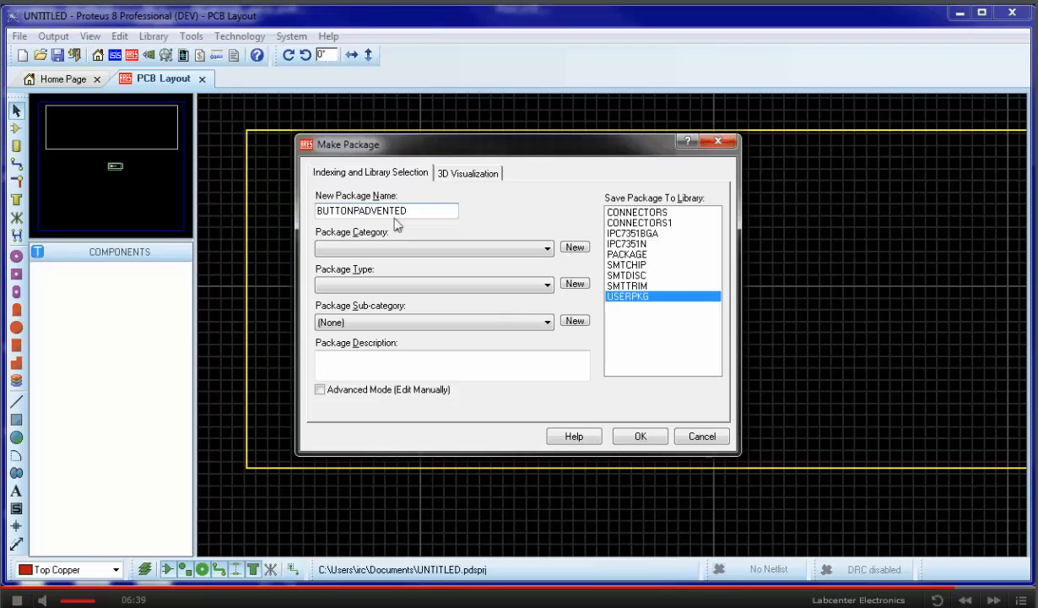
pyautogui.click(377, 247)
pyautogui.click(385, 296)
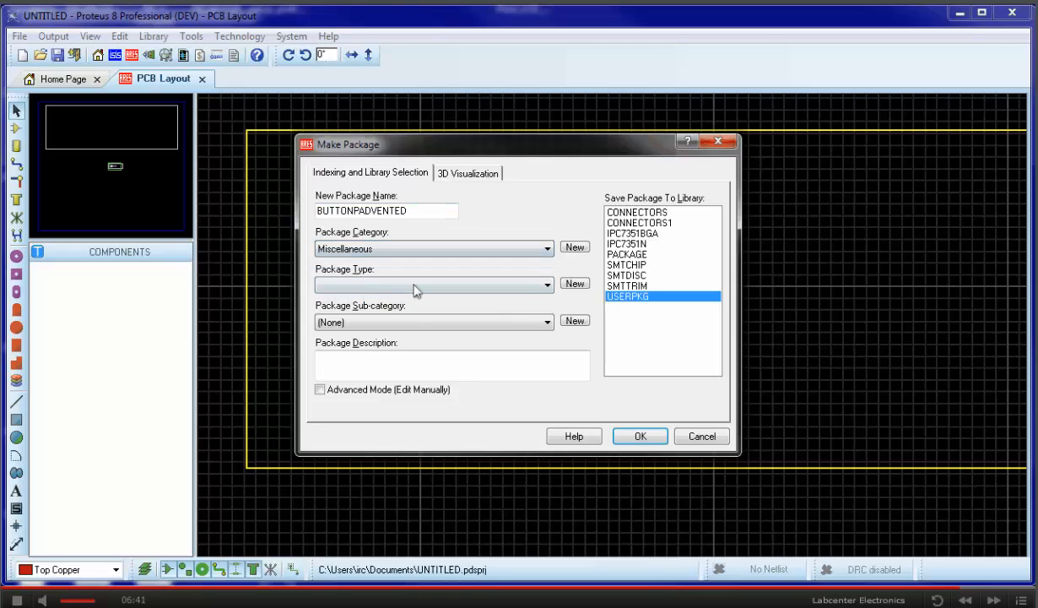
pyautogui.click(415, 286)
pyautogui.click(420, 321)
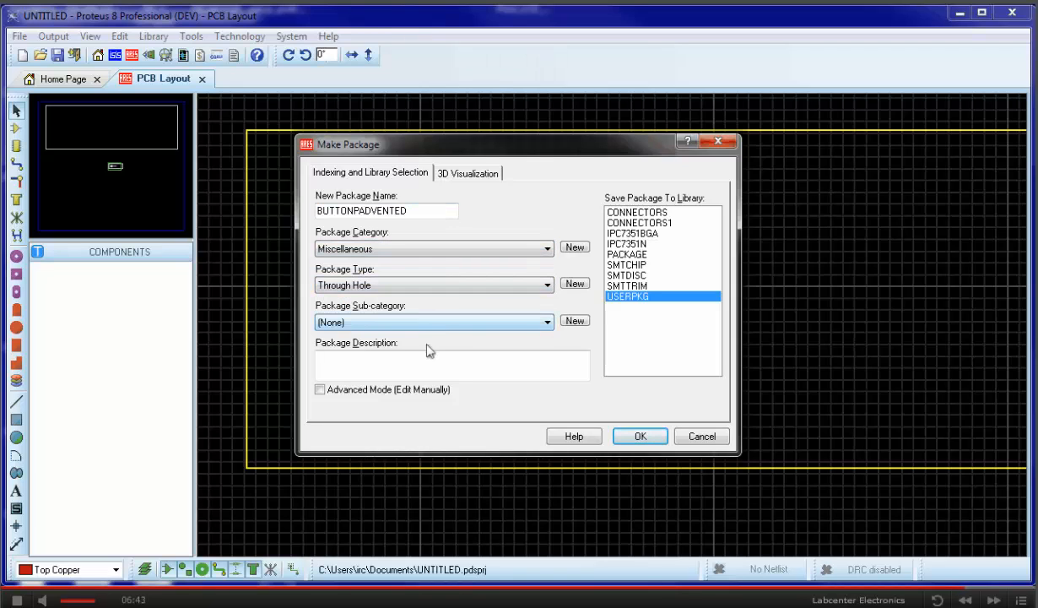
pyautogui.click(428, 364)
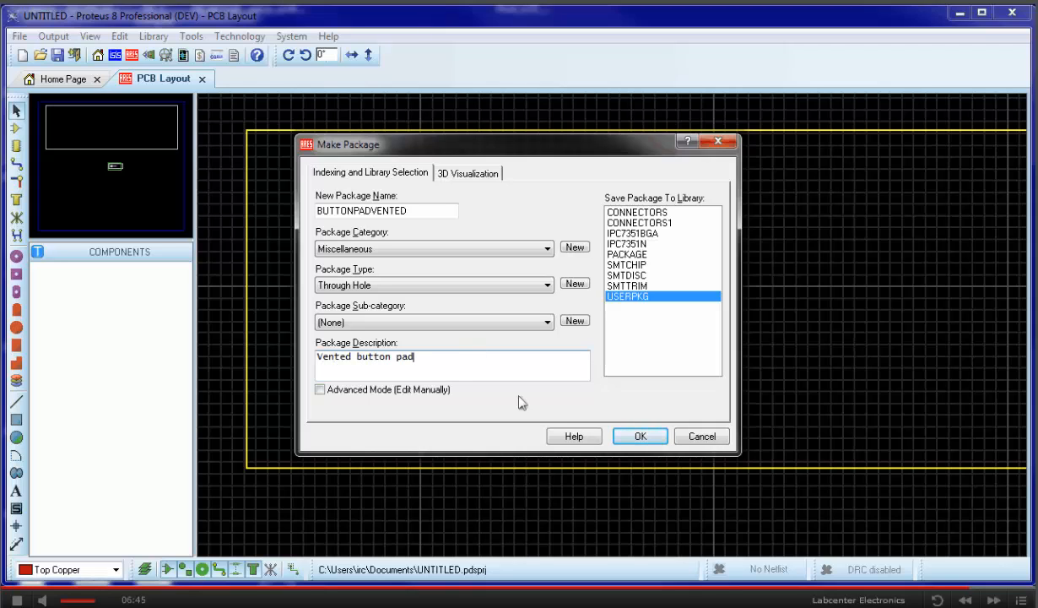
pyautogui.click(627, 439)
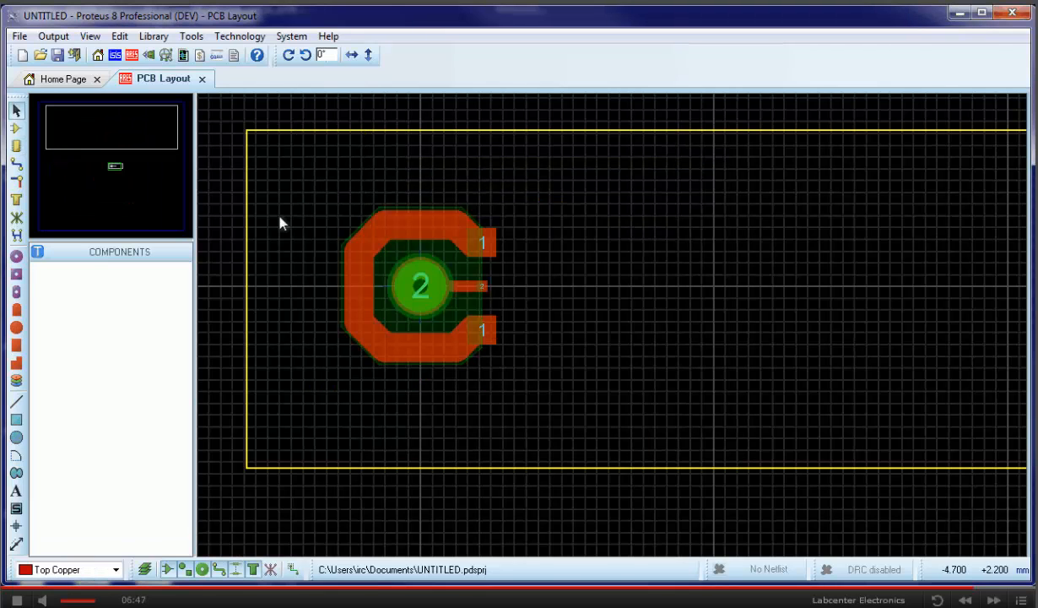
# Replace the loose footprint objects on the board with one BUTTONPAD and one BUTTONPADVENTED package side by side
pyautogui.moveTo(289, 186); pyautogui.dragTo(451, 323)
pyautogui.press('Delete')
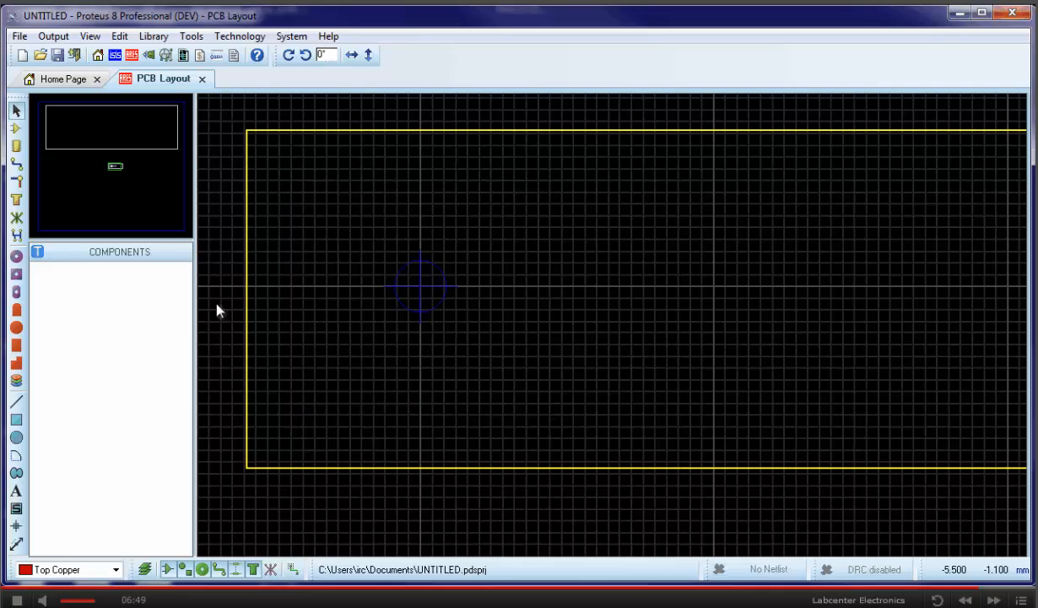
pyautogui.click(16, 147)
pyautogui.click(59, 266)
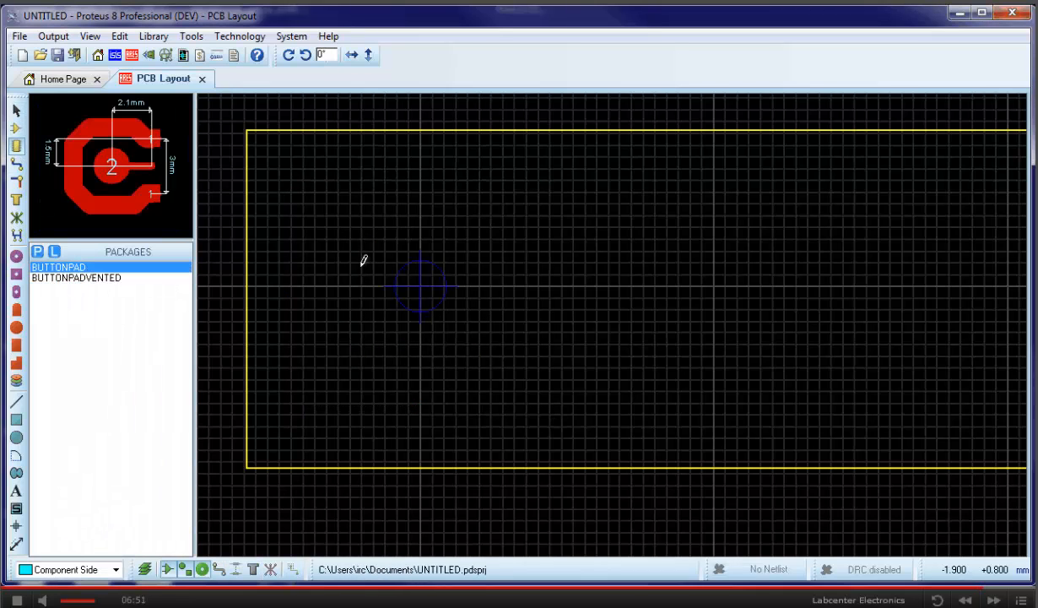
pyautogui.click(420, 258)
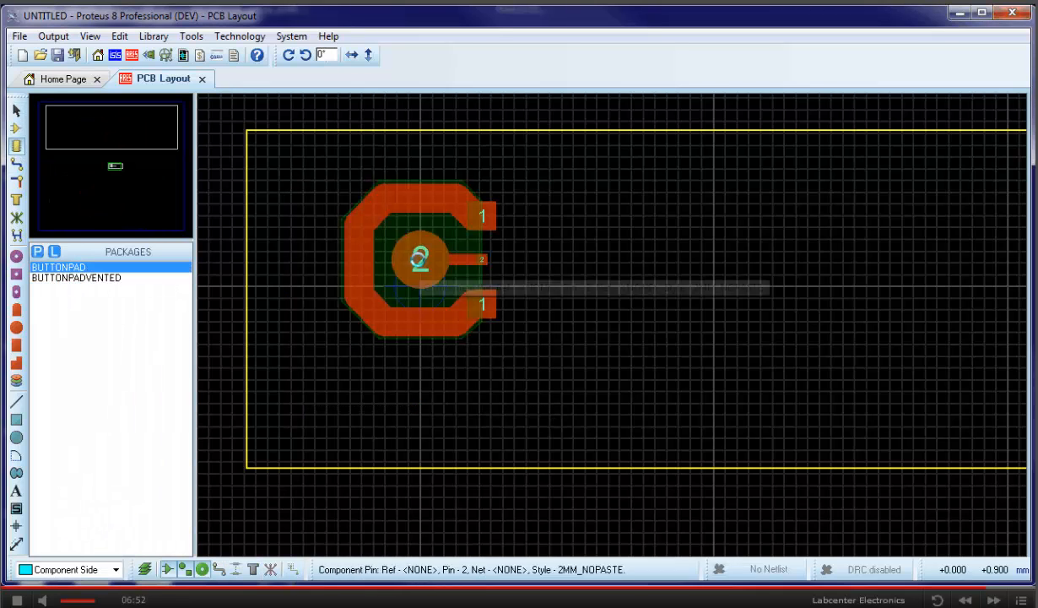
pyautogui.click(77, 278)
pyautogui.click(658, 251)
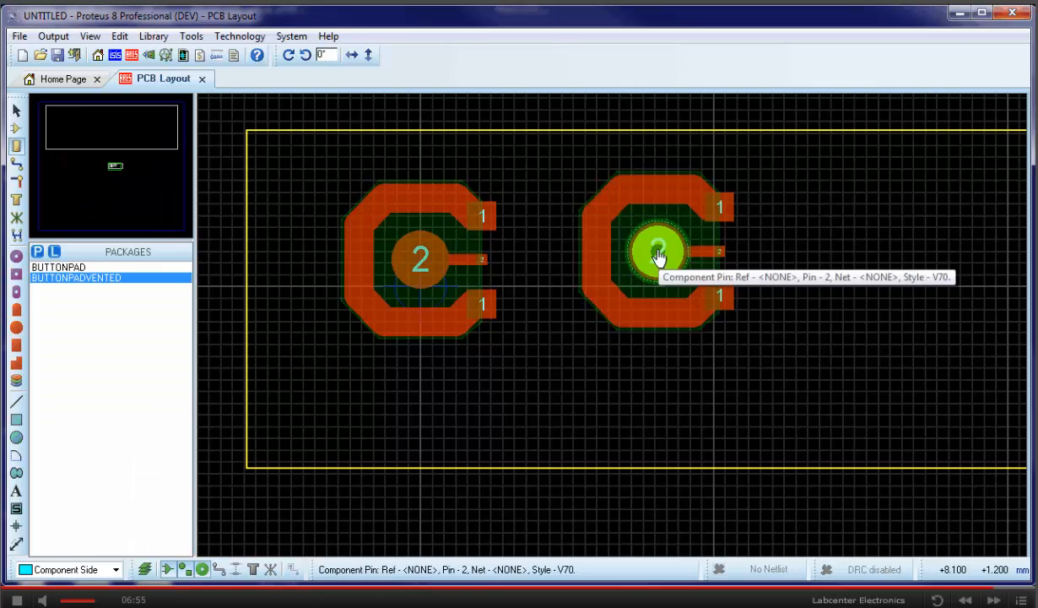
# Pick the TOUCHPAD package from the library using the keyword "touchpad" and place two of them beside the button pads
pyautogui.write('ptouyc')
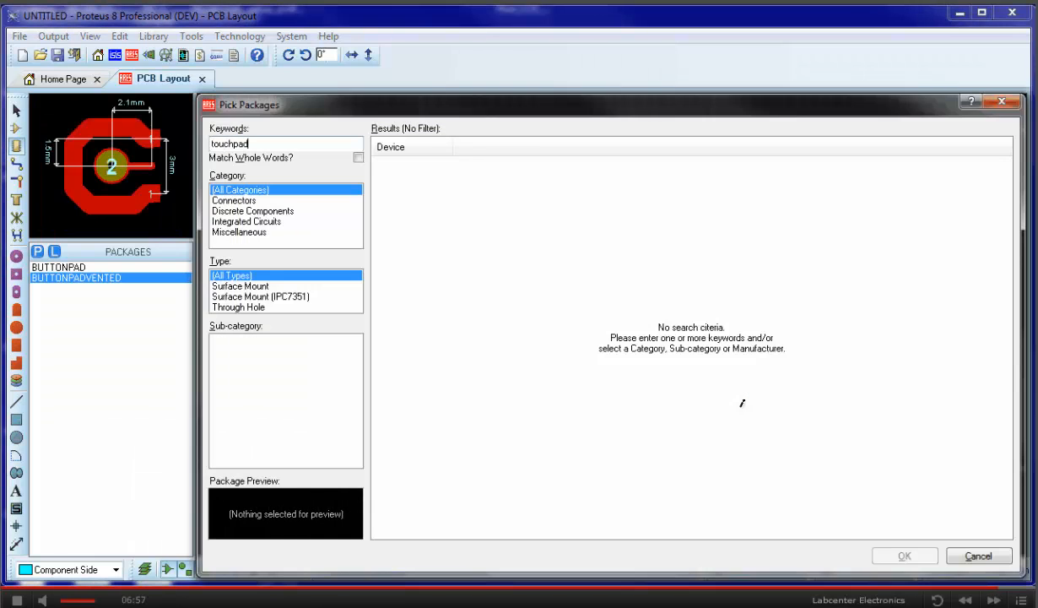
pyautogui.doubleClick(481, 166)
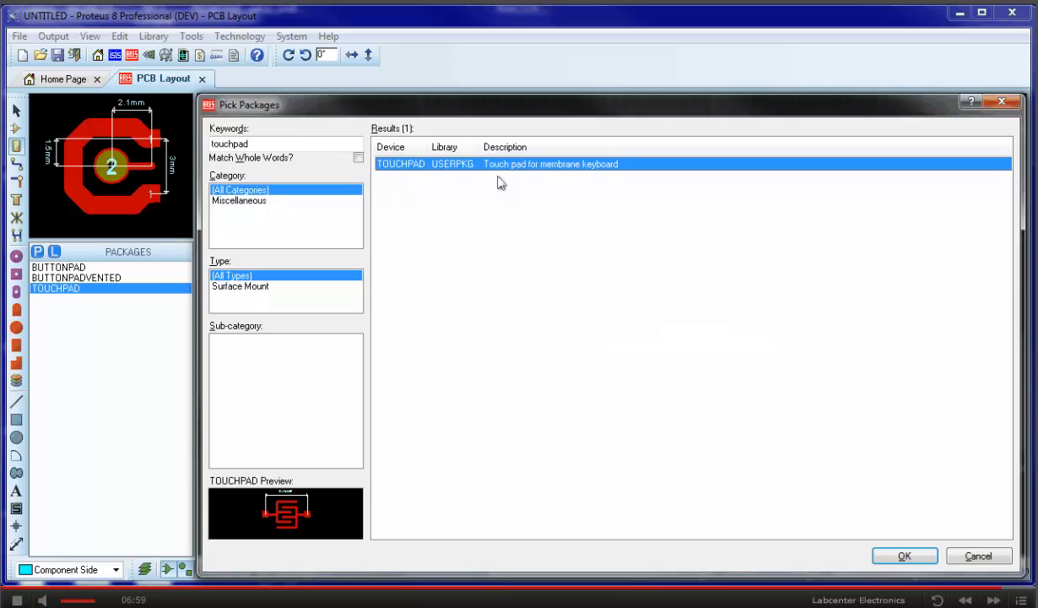
pyautogui.click(1002, 102)
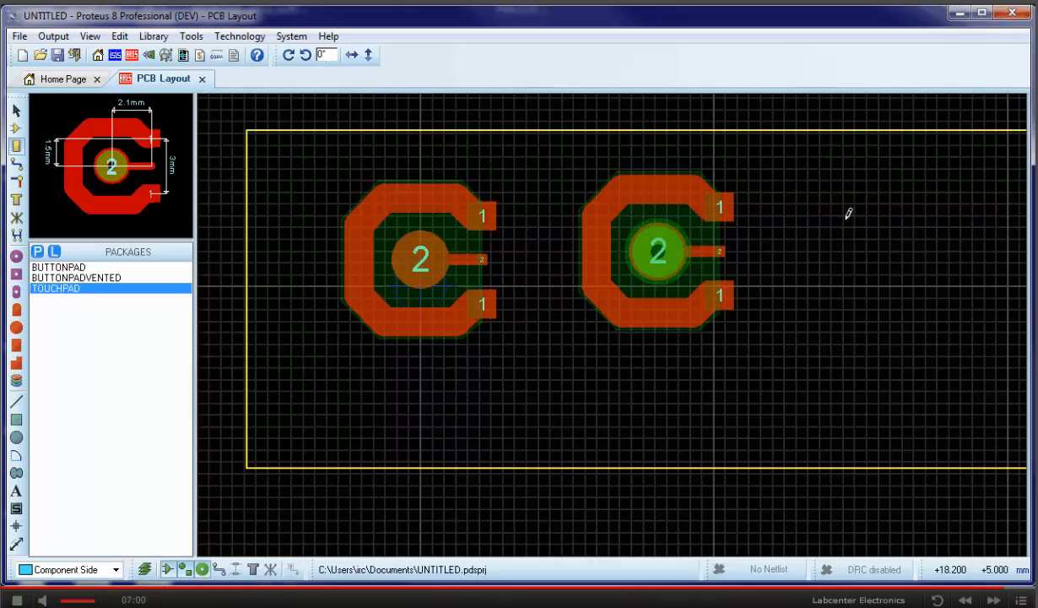
pyautogui.click(901, 258)
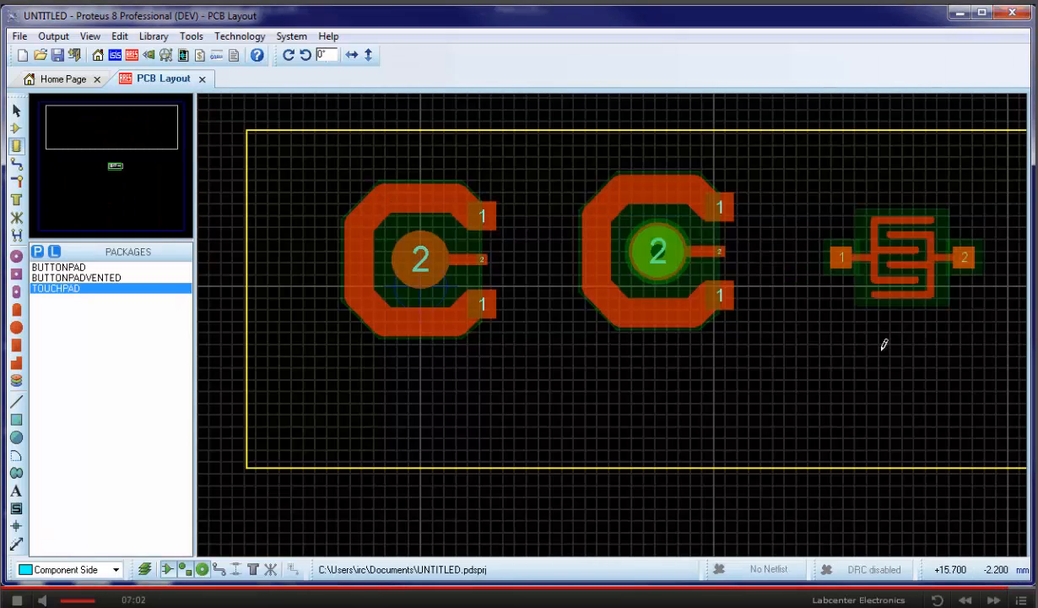
pyautogui.click(844, 382)
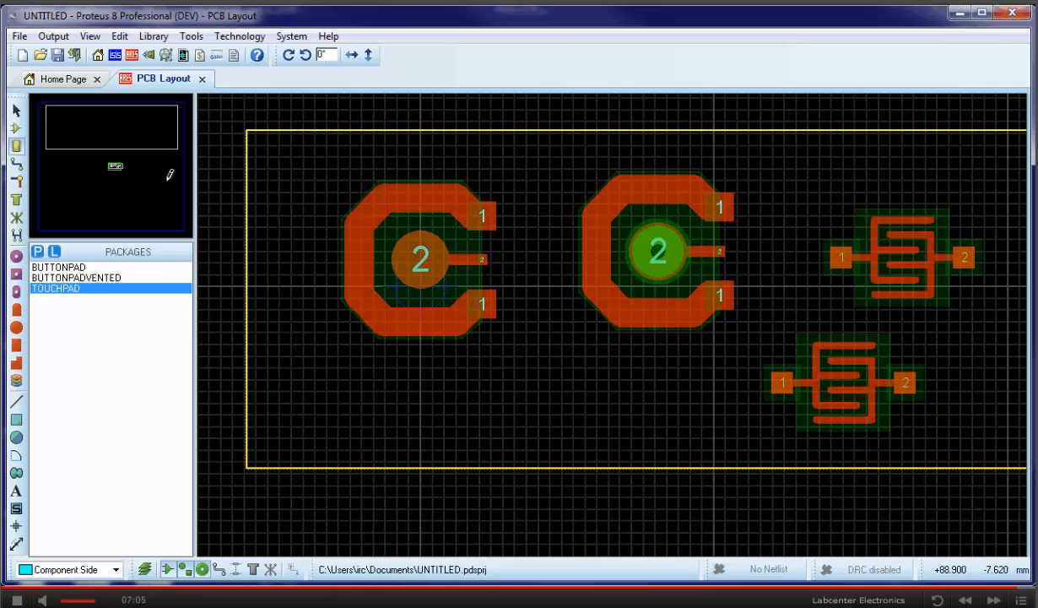
# Inspect the placed button pads and touchpads in the 3D Visualizer, and close the 3D view
pyautogui.click(149, 55)
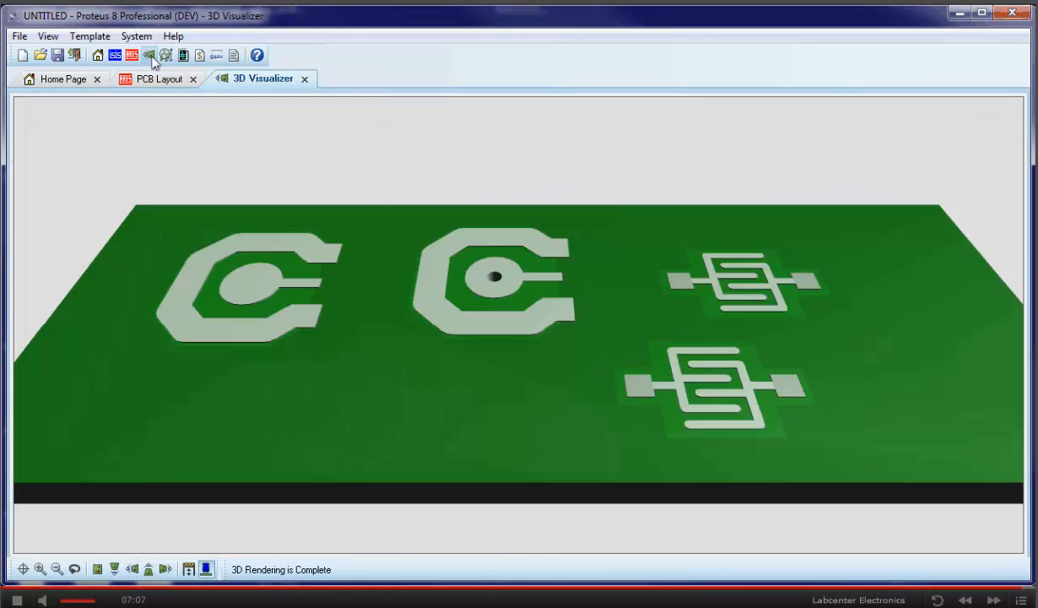
pyautogui.click(363, 342)
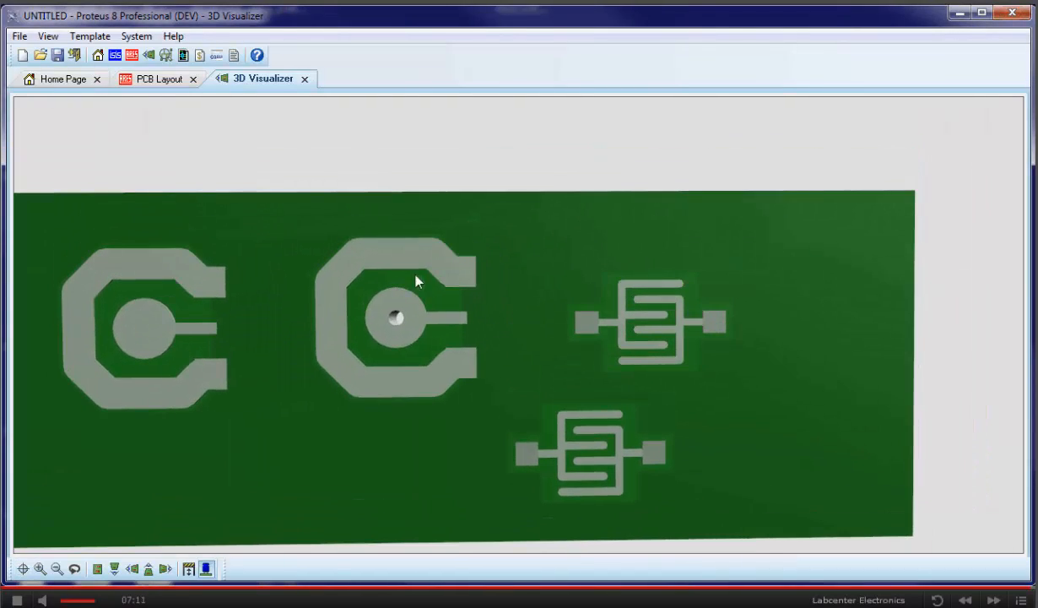
pyautogui.click(305, 79)
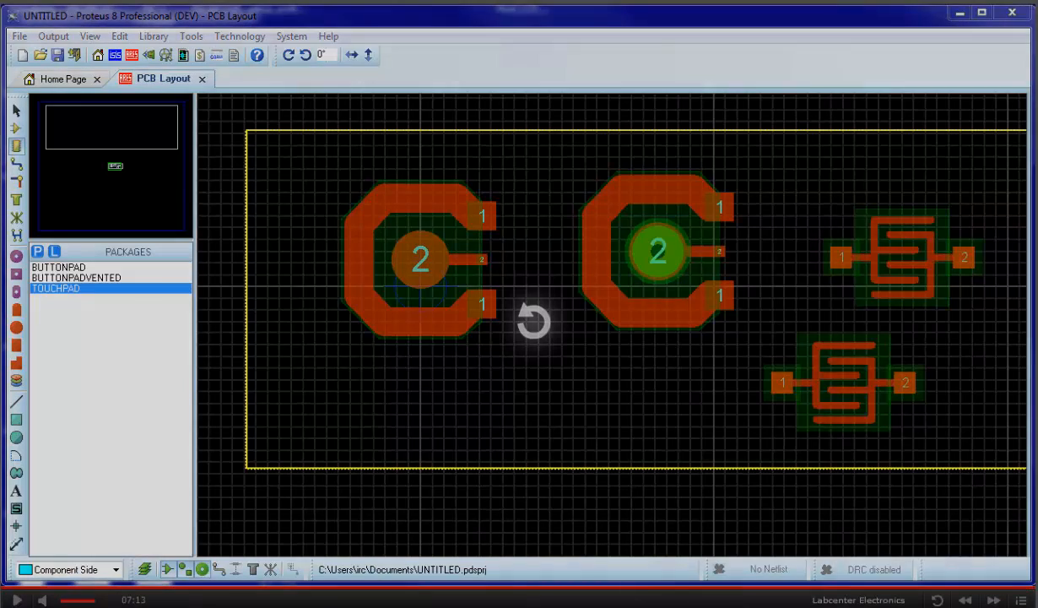